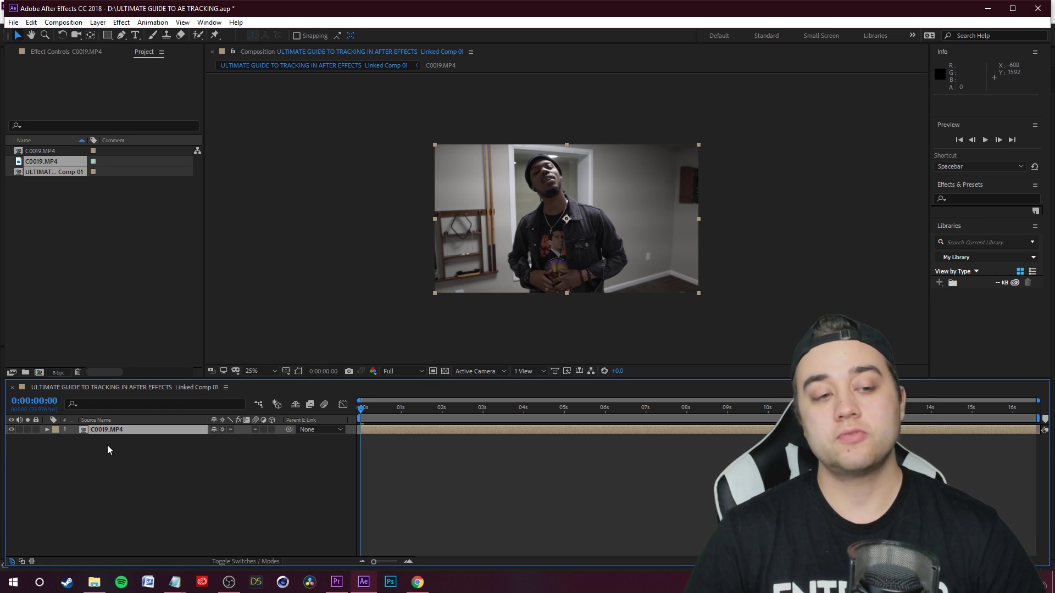
Step: Check the Track & Stabilize options available for the nested C0019.MP4 composition layer
right_click(96, 434)
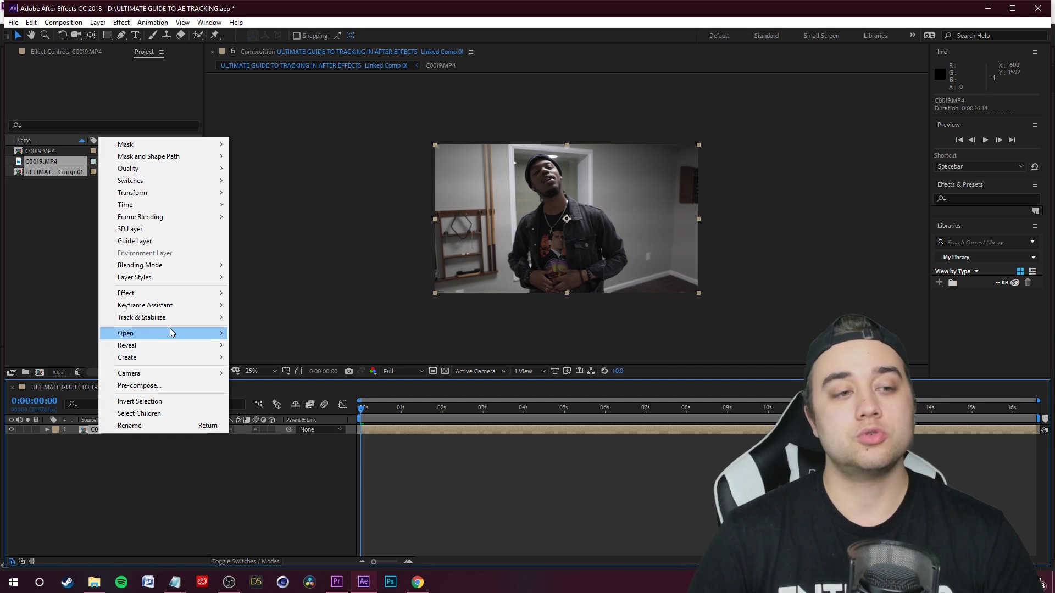
mouse_move(172, 318)
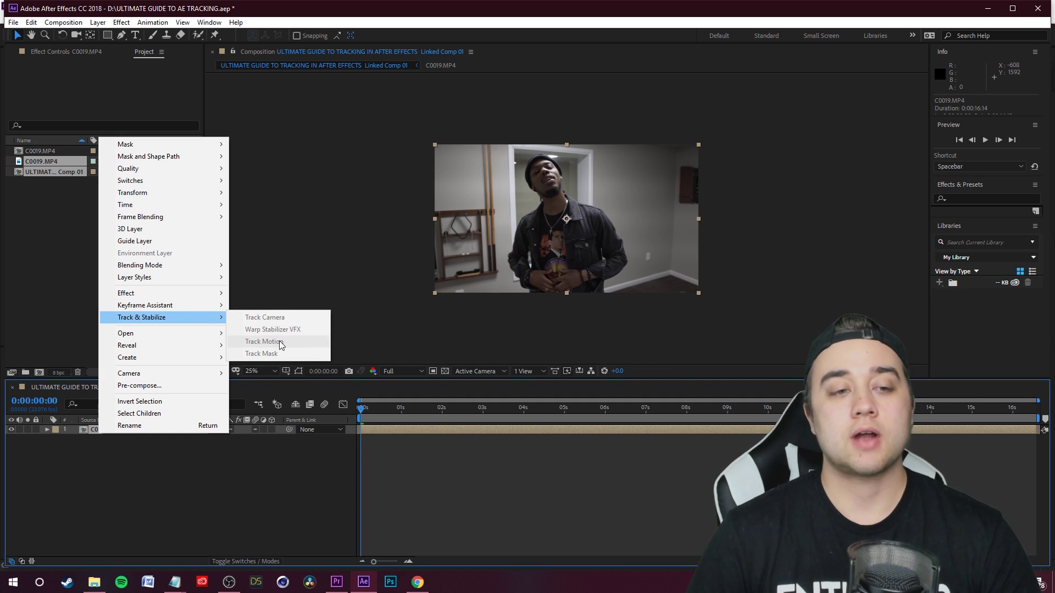
left_click(242, 163)
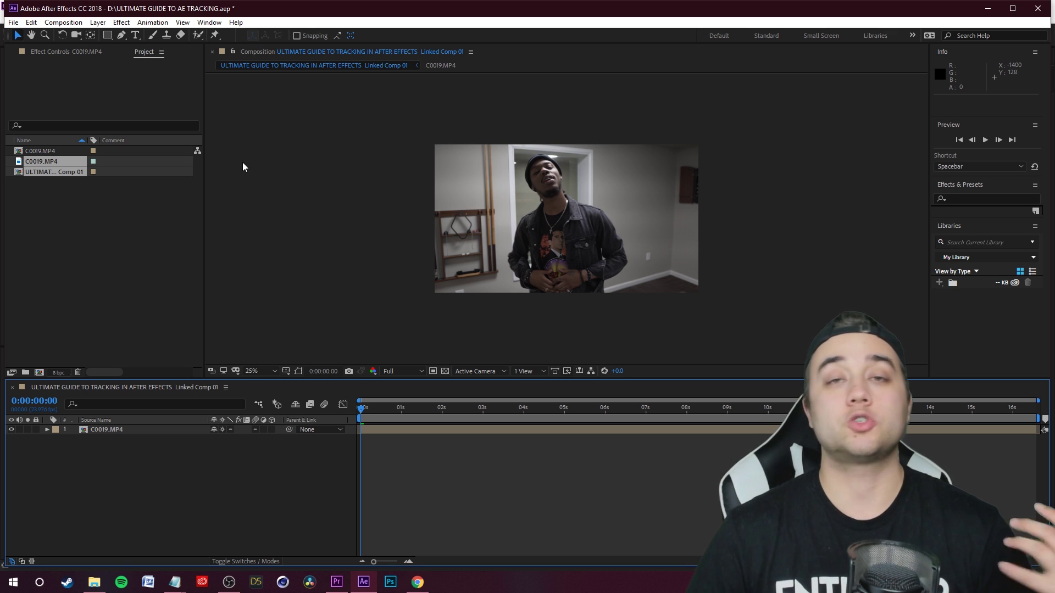
Step: Open the nested C0019.MP4 composition and try to run Track Camera on its footage in the layer view
double_click(109, 429)
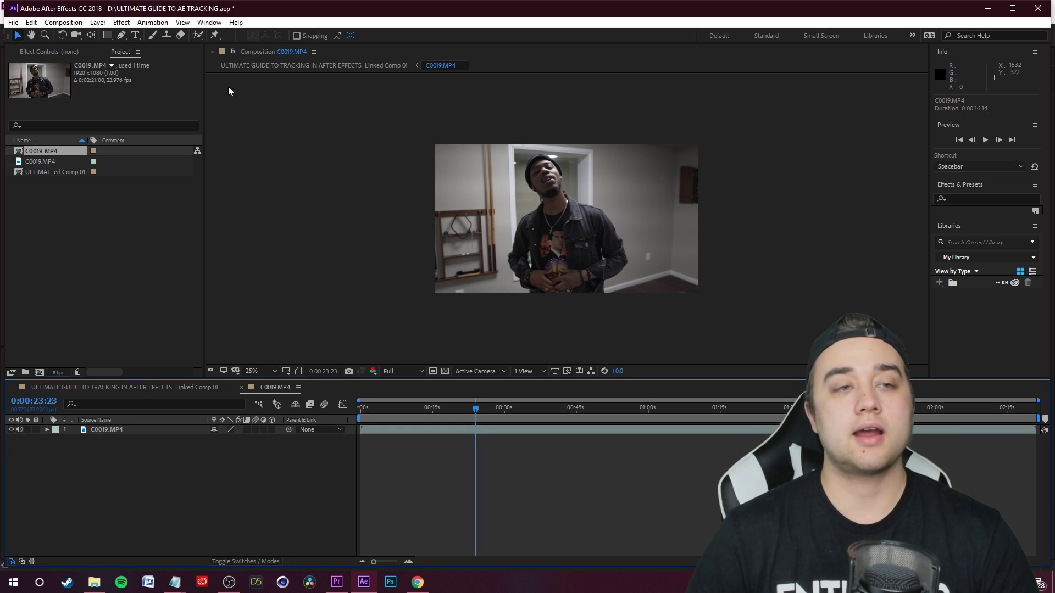
double_click(117, 430)
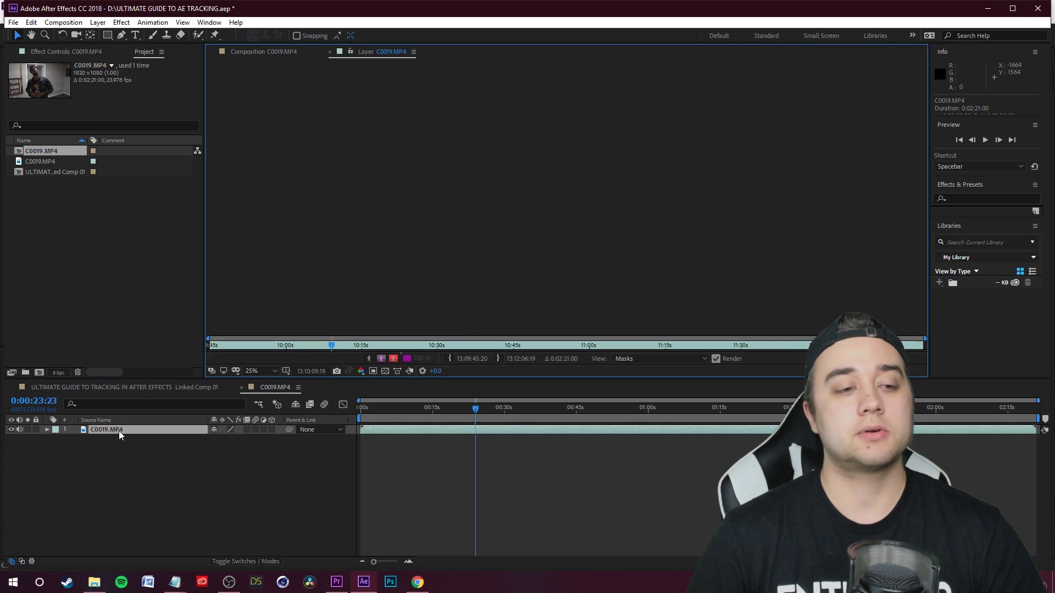
right_click(102, 430)
mouse_move(169, 318)
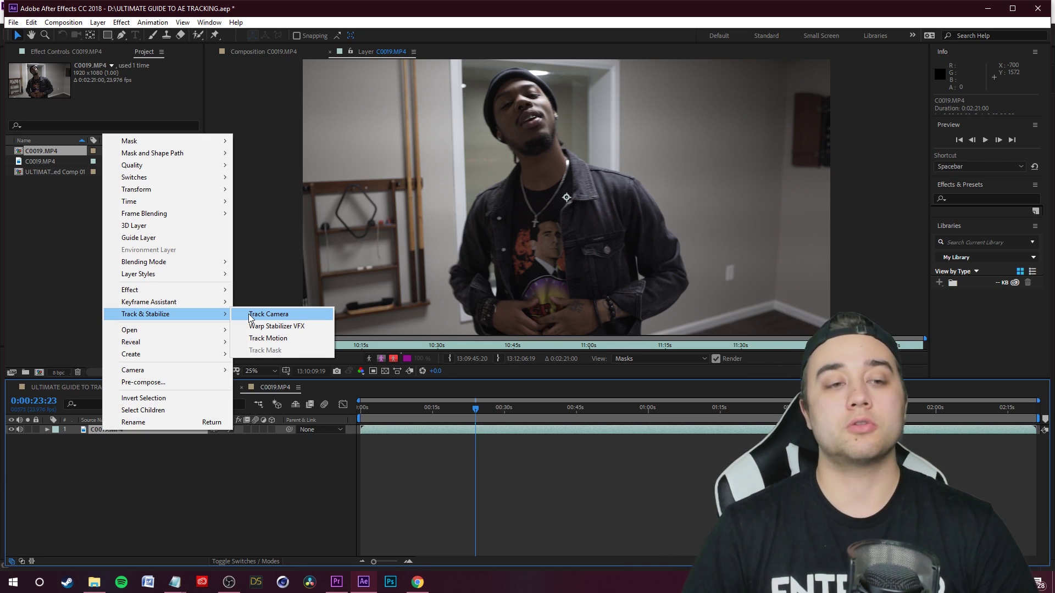
left_click(250, 314)
Step: Run Track Camera on the C0019.MP4 footage layer from the composition view
left_click(261, 53)
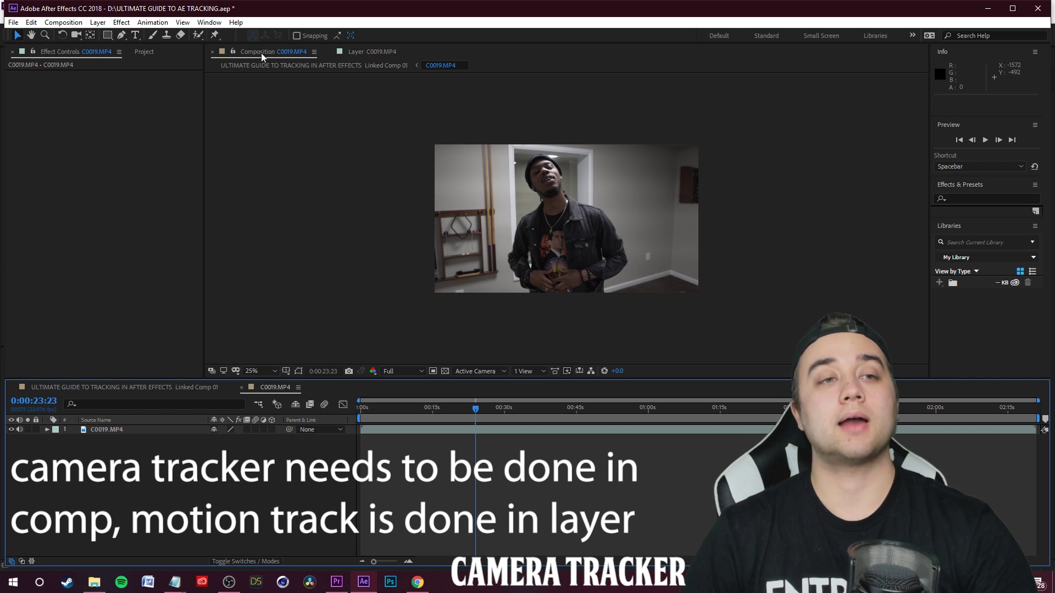
right_click(113, 427)
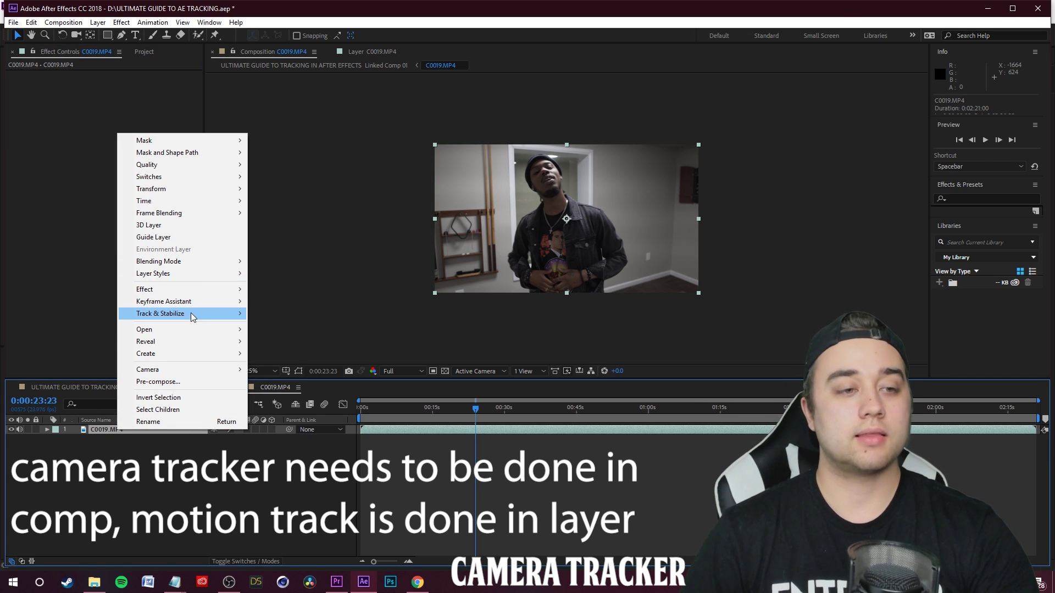
left_click(284, 313)
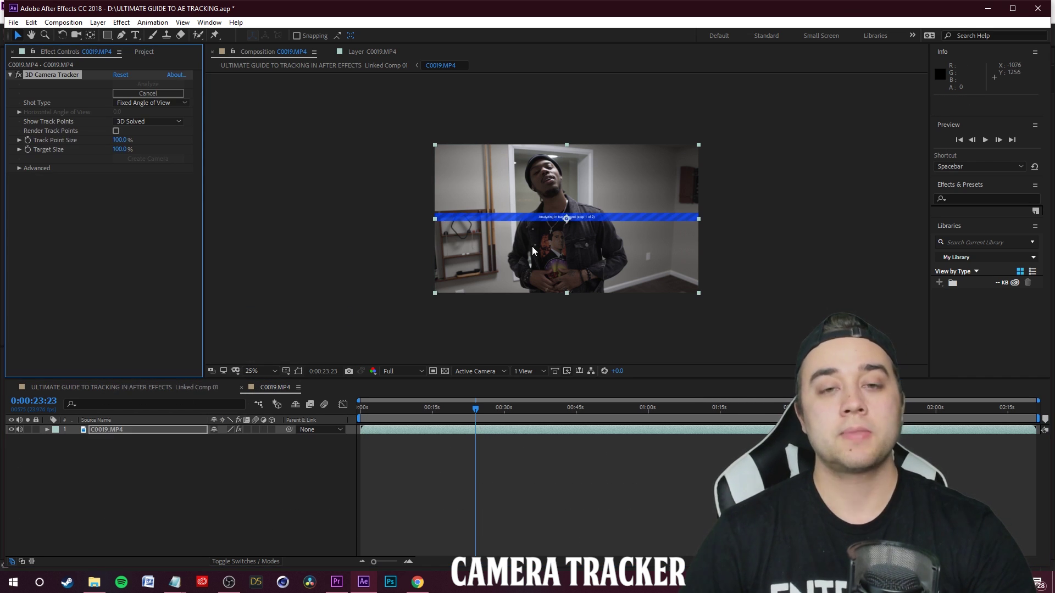
Step: Scrub through the tracked pool-table clip to examine its 3D camera track points
key("period")
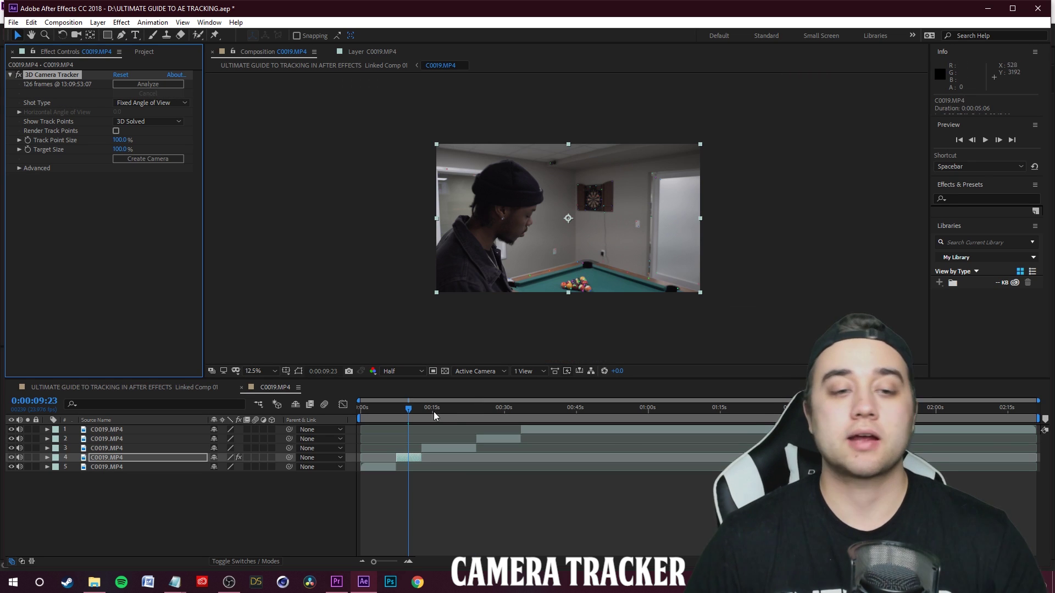
left_click(400, 411)
left_click(400, 411)
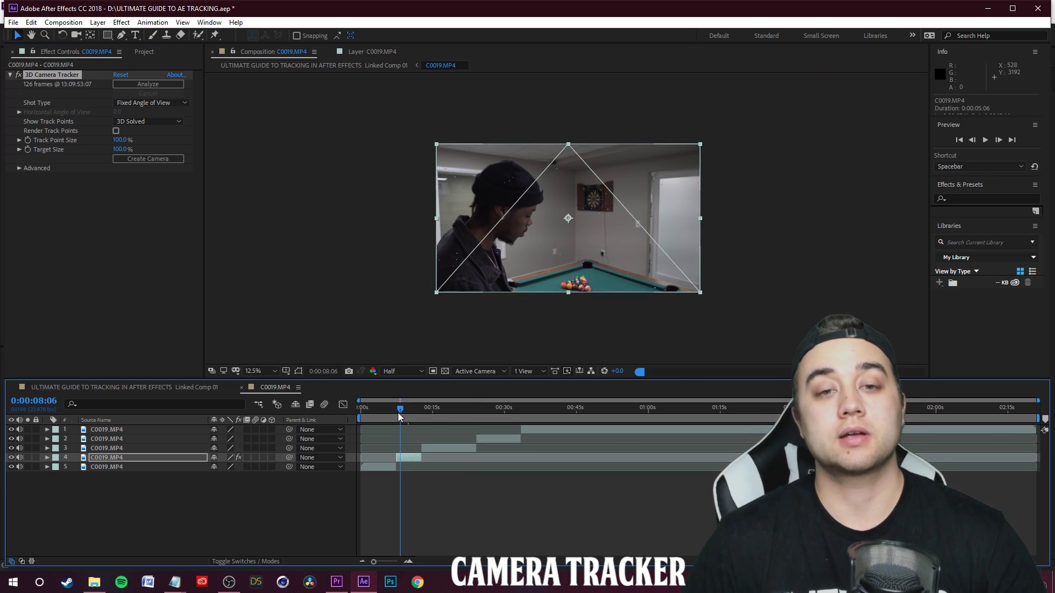
scroll(589, 236, "up", 2)
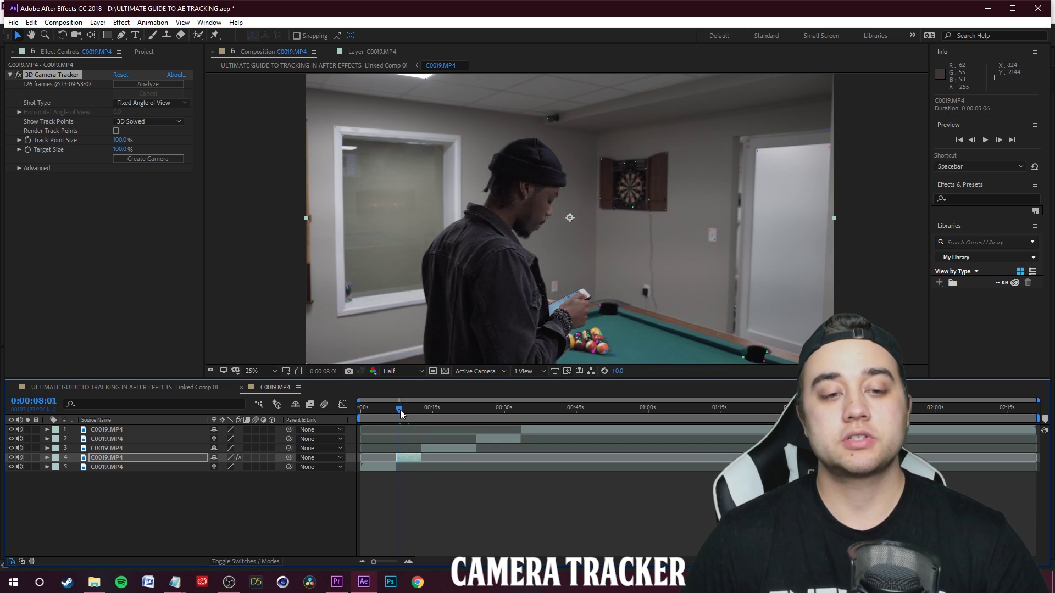
left_click_drag(400, 410, 396, 410)
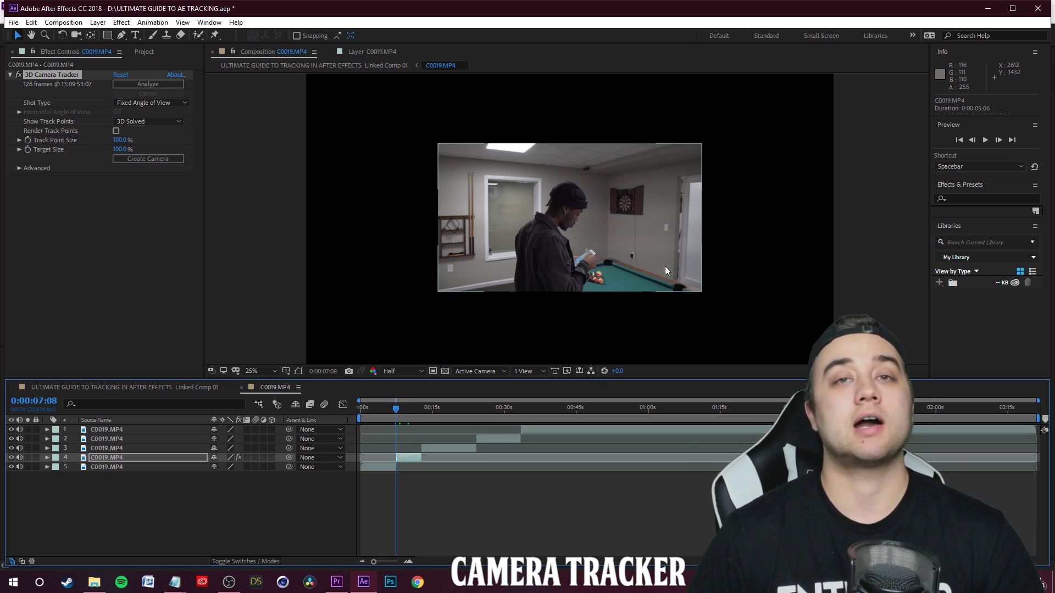
left_click_drag(395, 409, 402, 410)
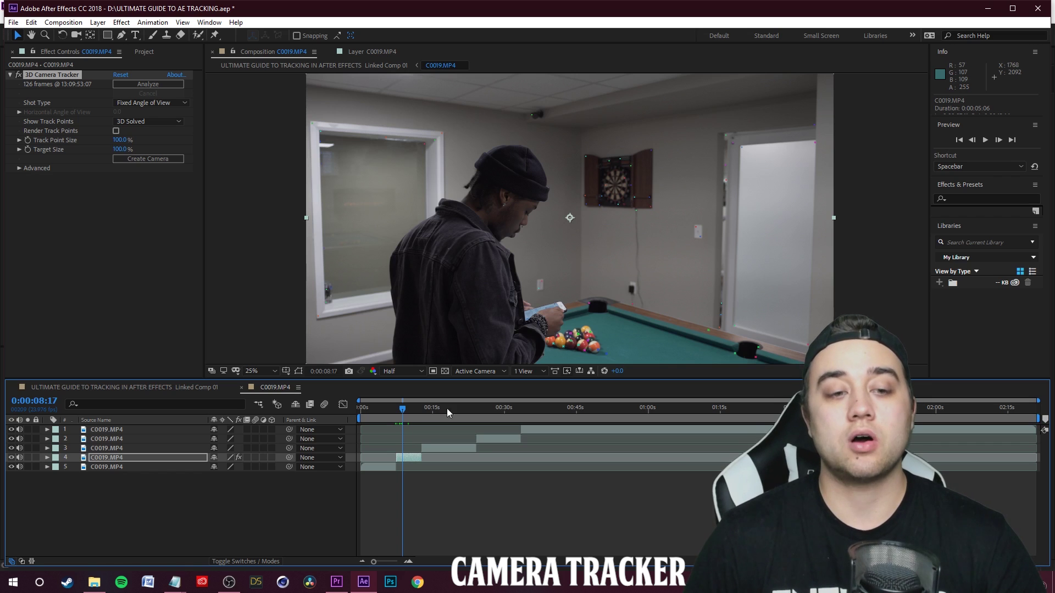
left_click_drag(400, 409, 411, 414)
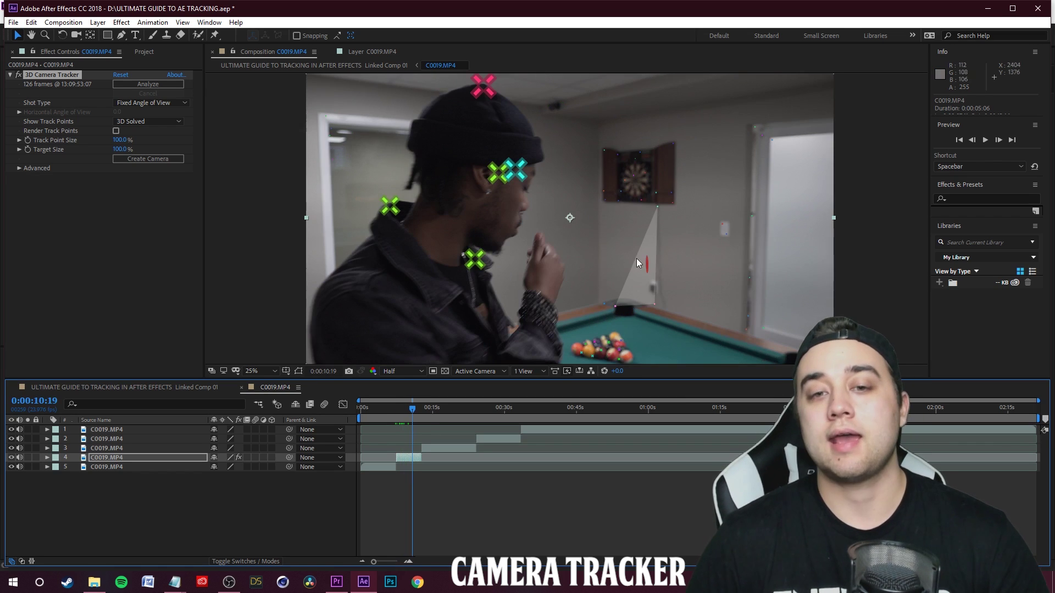
Step: Look over the layer creation options offered for the track points around the man
key("comma")
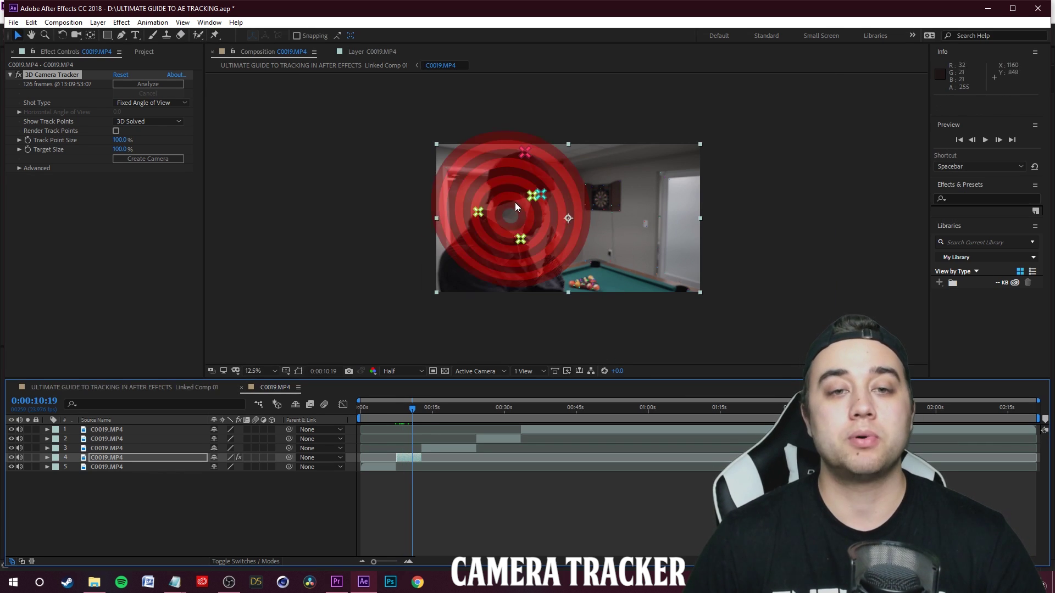
right_click(521, 215)
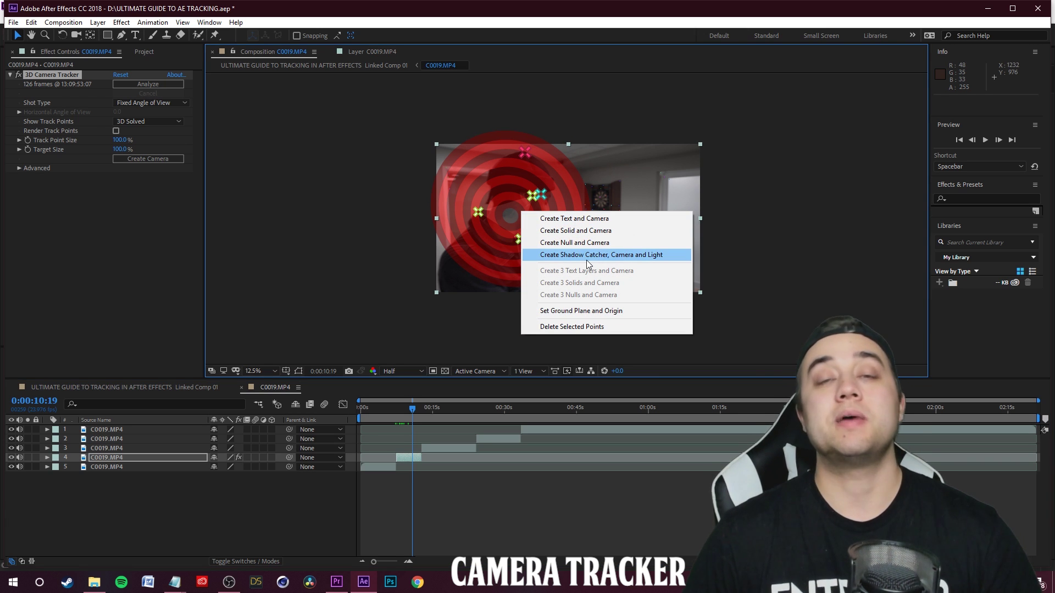
left_click(410, 412)
left_click_drag(410, 412, 414, 412)
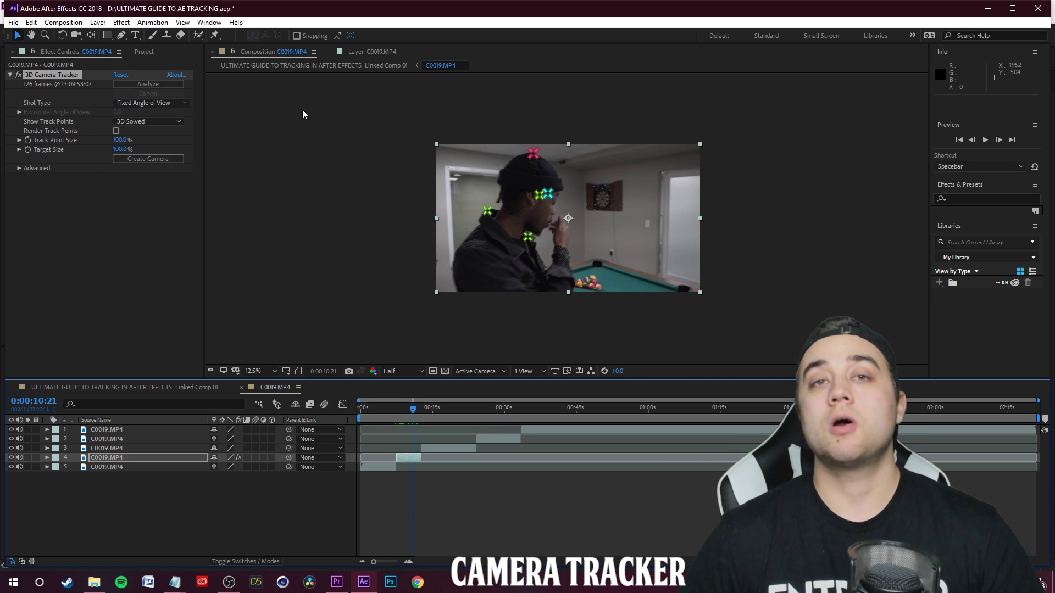
Step: Create a camera from the 3D Camera Tracker and reveal its Transform keyframes in the timeline
left_click(135, 158)
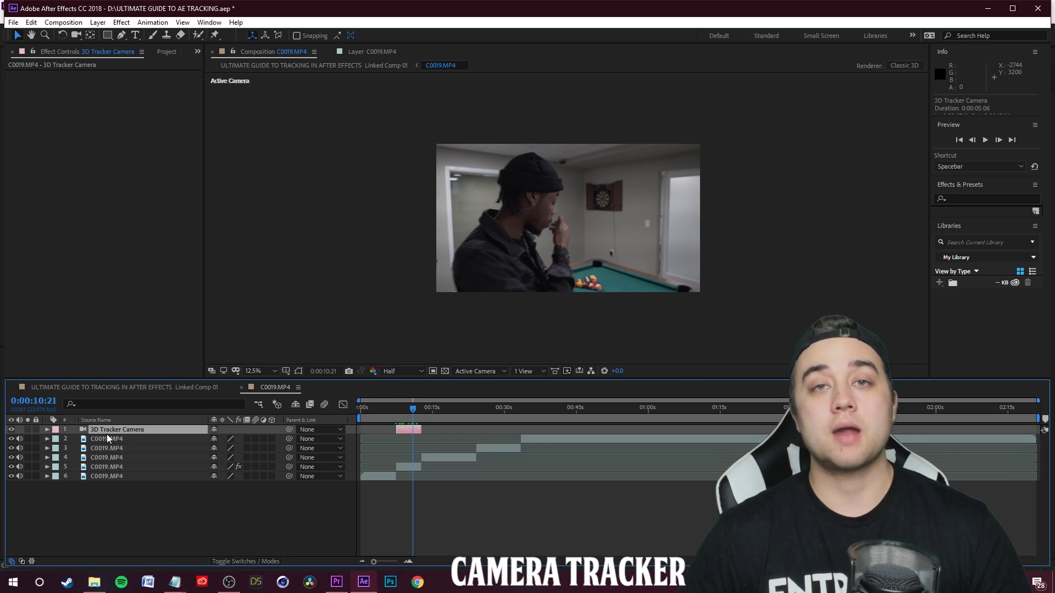
left_click(404, 410)
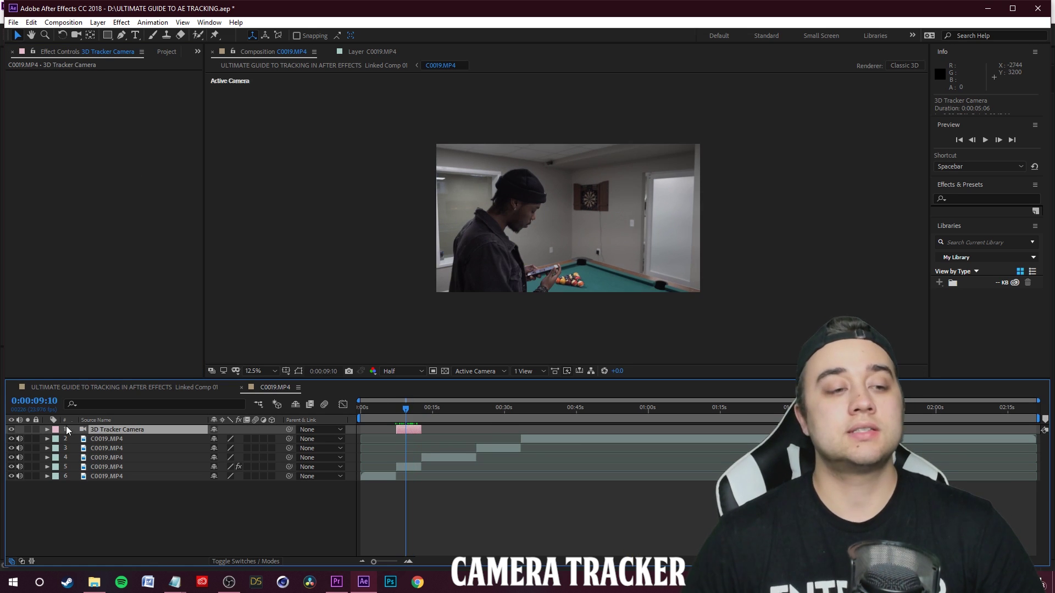
left_click(46, 429)
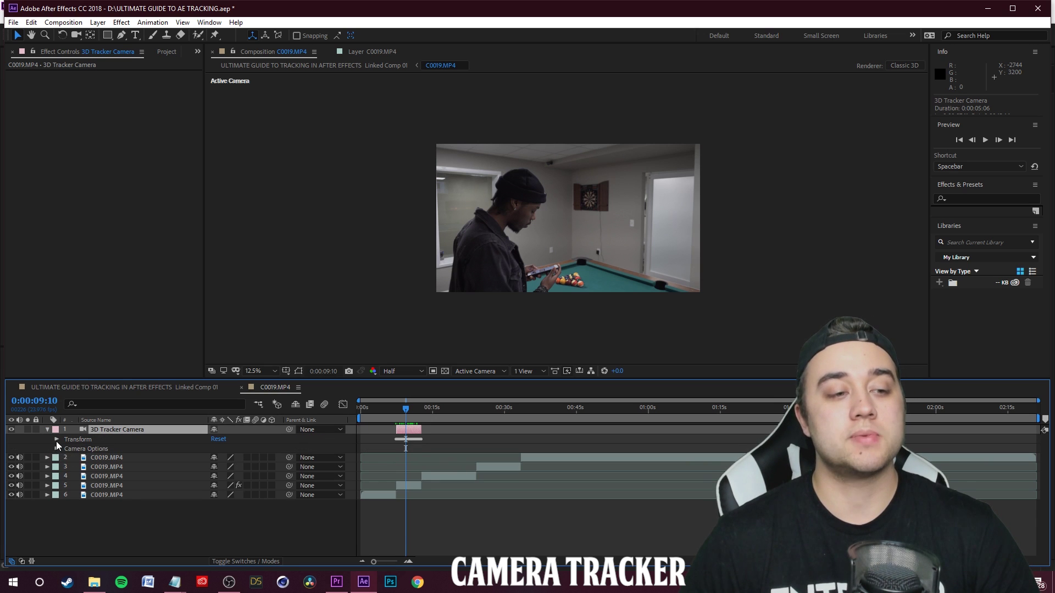
left_click(57, 439)
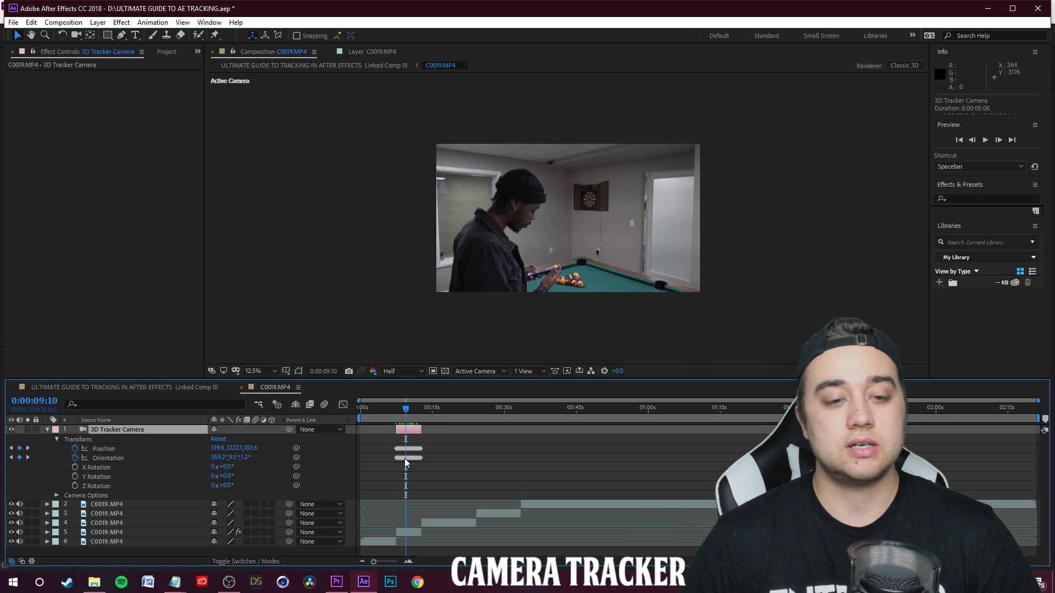
key("=")
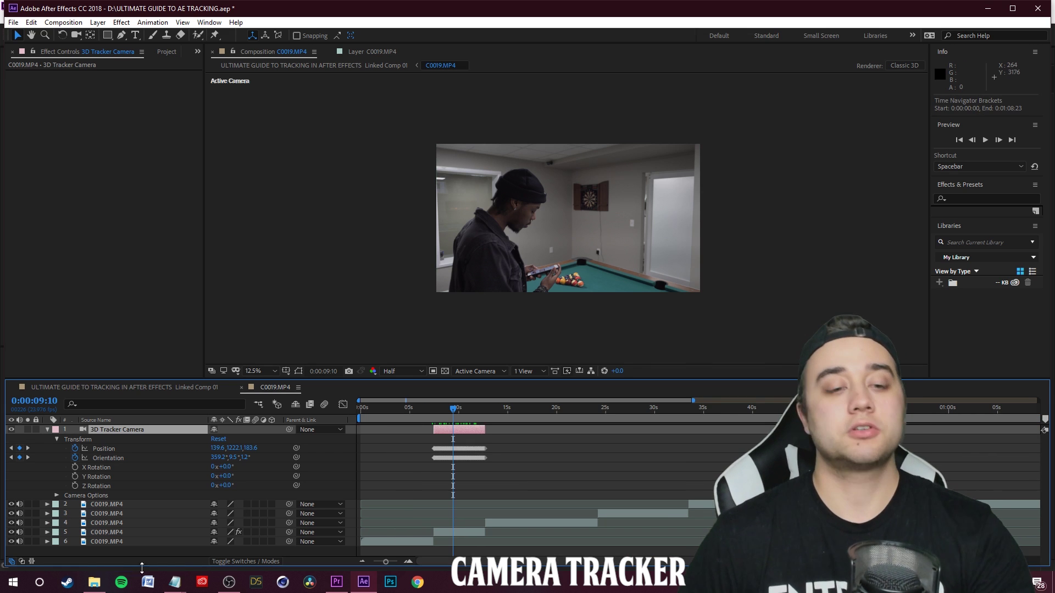
Step: Show the tracked clip's 3D Camera Tracker points and create a solid on the dartboard
left_click(108, 533)
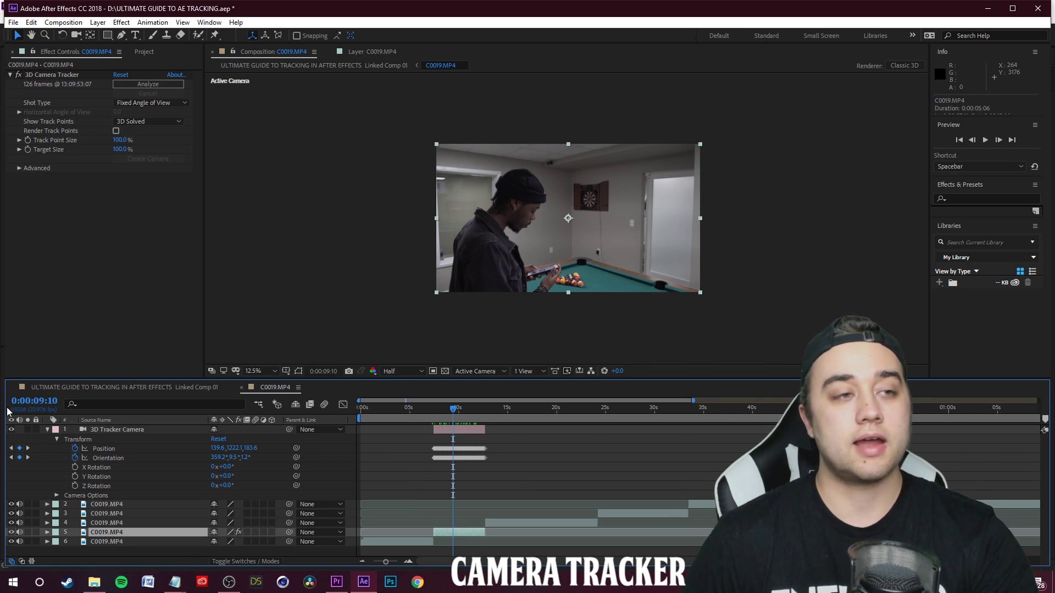
left_click(46, 75)
scroll(592, 215, "up", 1)
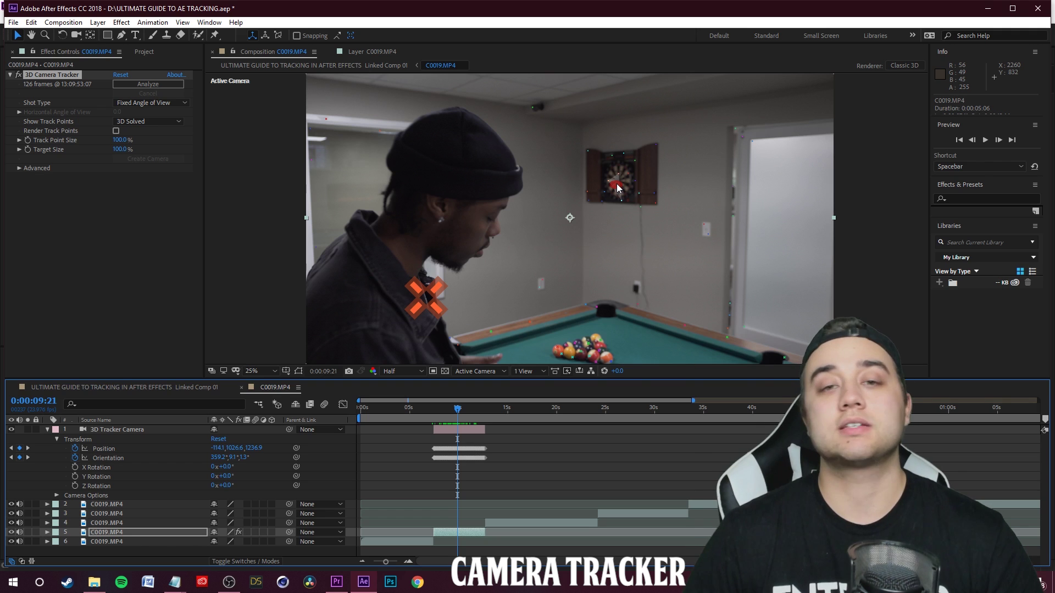
right_click(616, 183)
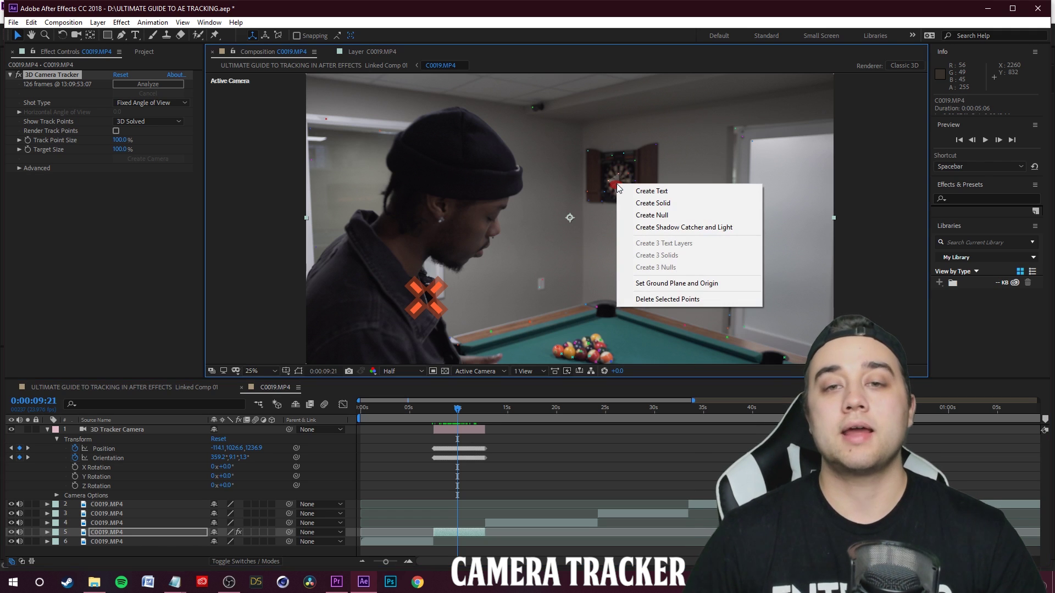
left_click(638, 208)
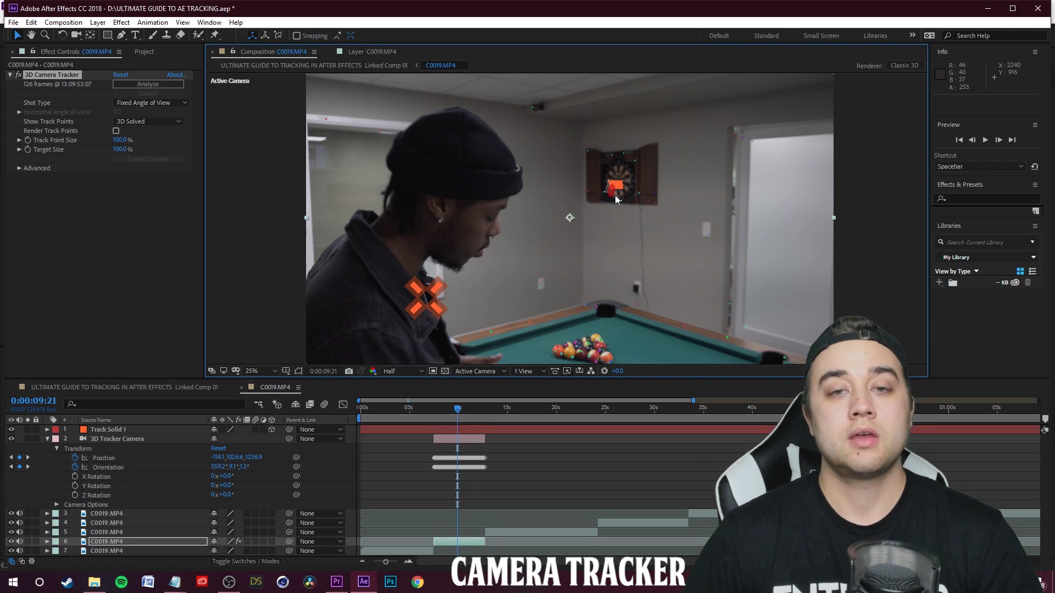
Step: Scrub the tracked clip to check the solid against the dartboard, and view the solid's layer options
left_click_drag(470, 411, 435, 409)
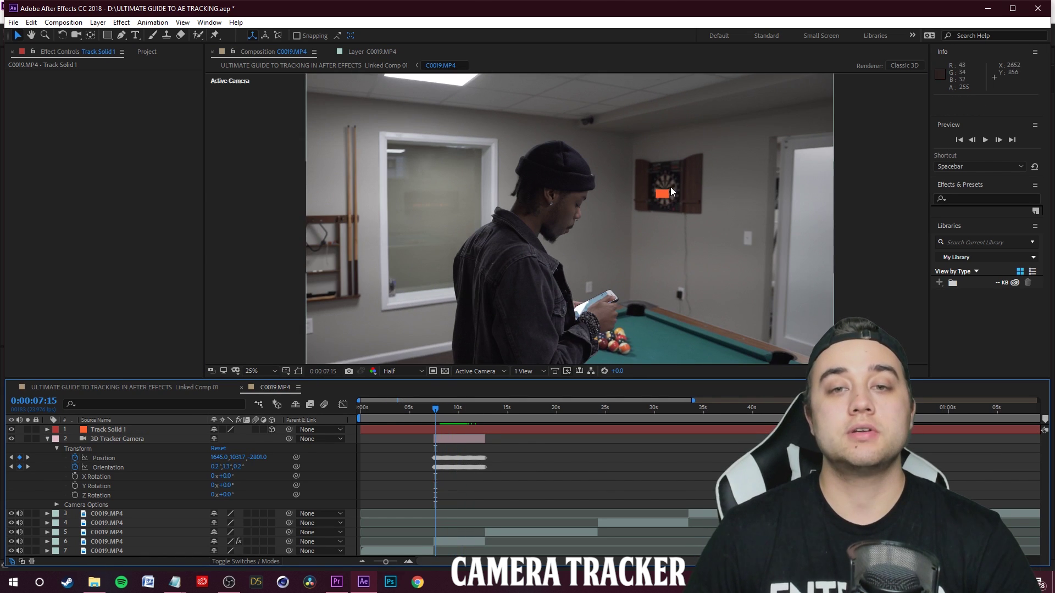
left_click_drag(437, 409, 455, 409)
right_click(113, 429)
left_click(108, 443)
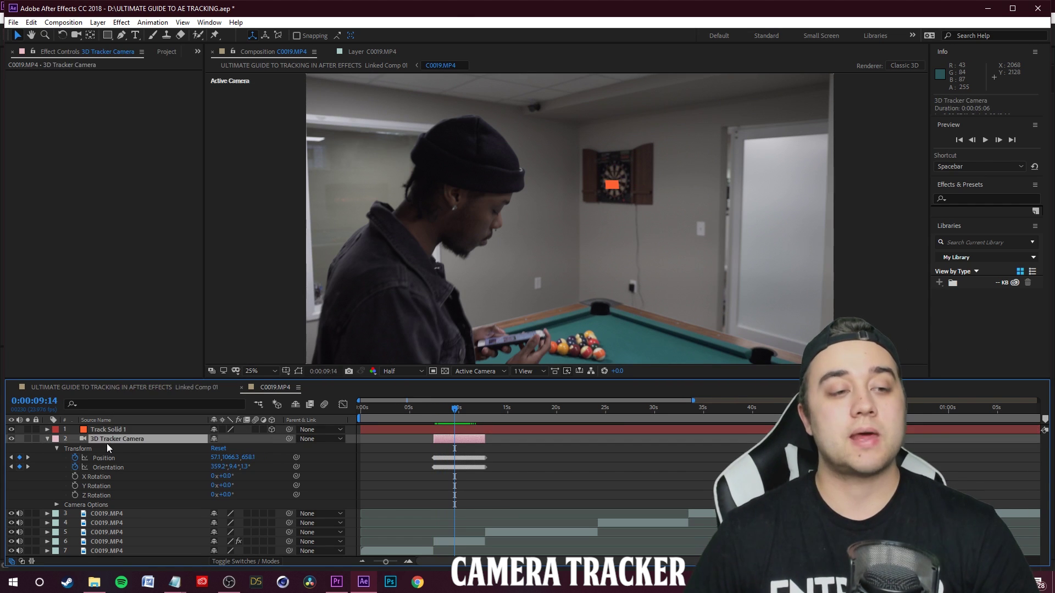
right_click(104, 430)
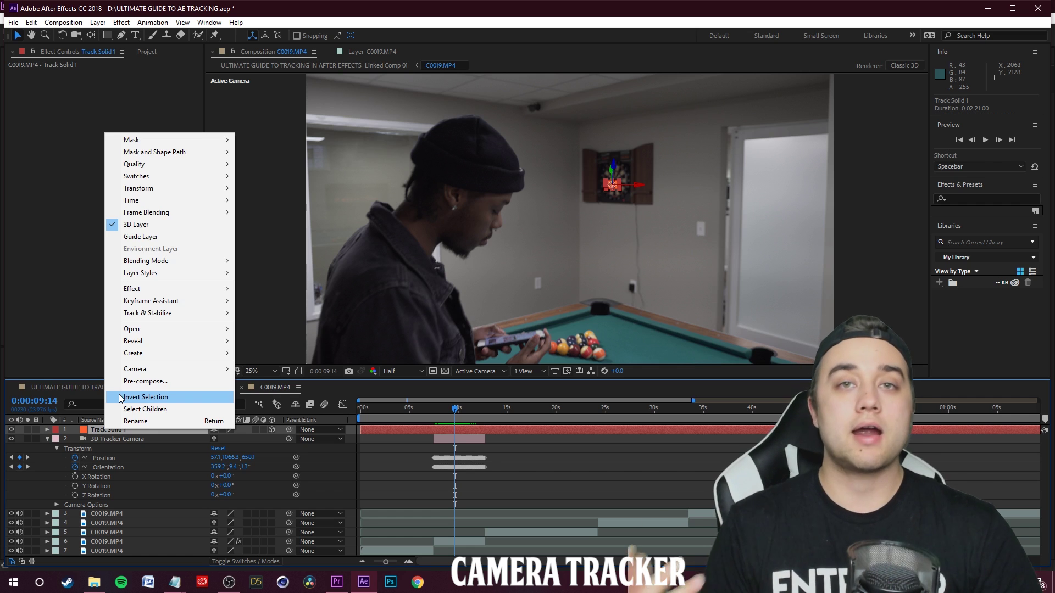
left_click(134, 454)
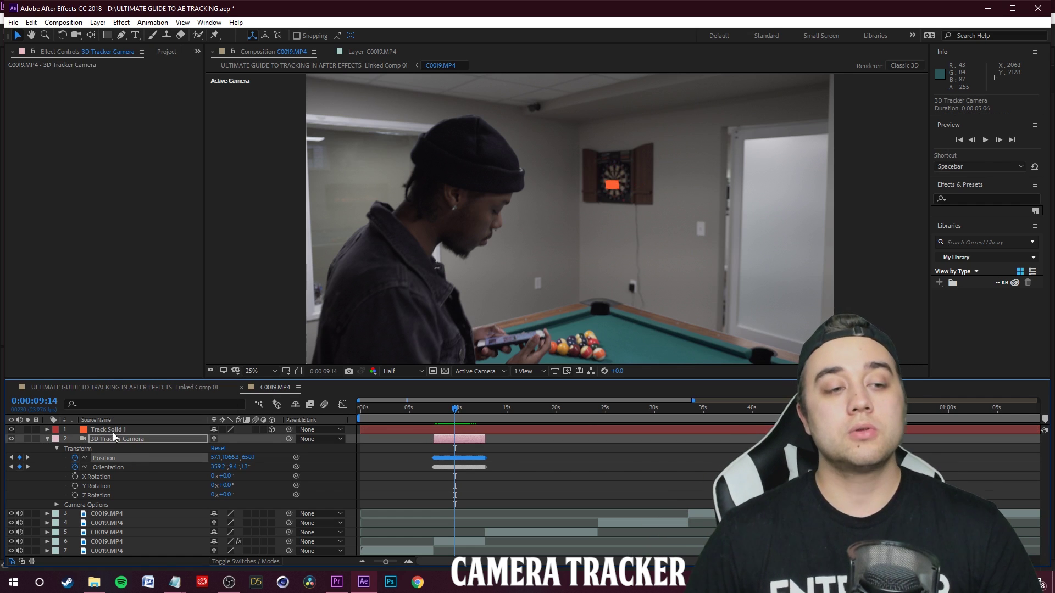
Step: Delete the Track Solid 1 layer and select the 3D Tracker Camera layer
left_click(113, 432)
key("Delete")
left_click(125, 432)
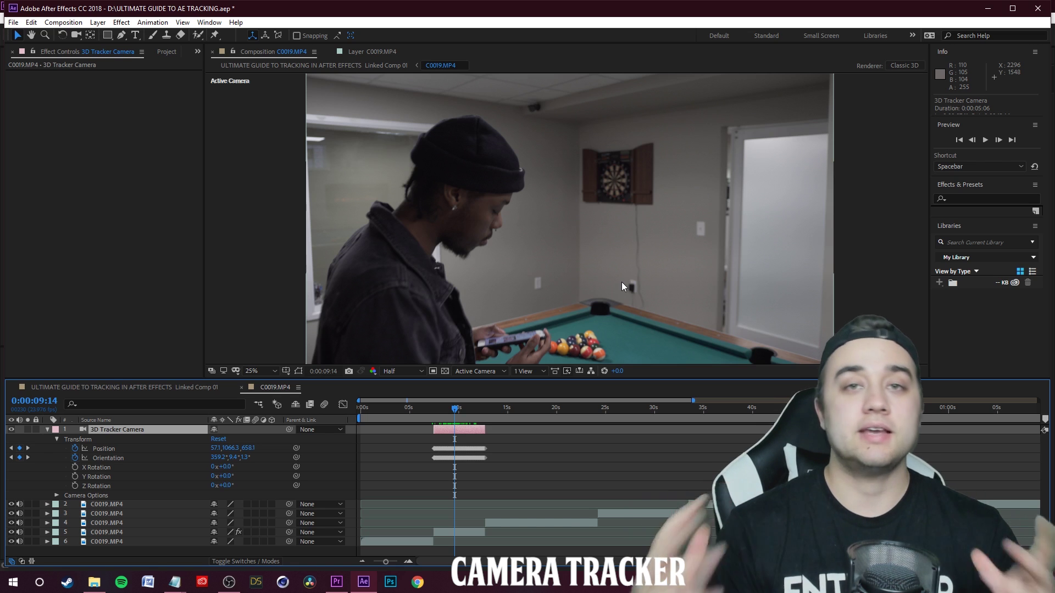
Step: Scrub the tracked clip to check how the TEST text follows the shot, and select the TEST layer
scroll(623, 239, "down", 3)
key("period")
key("period")
key("period")
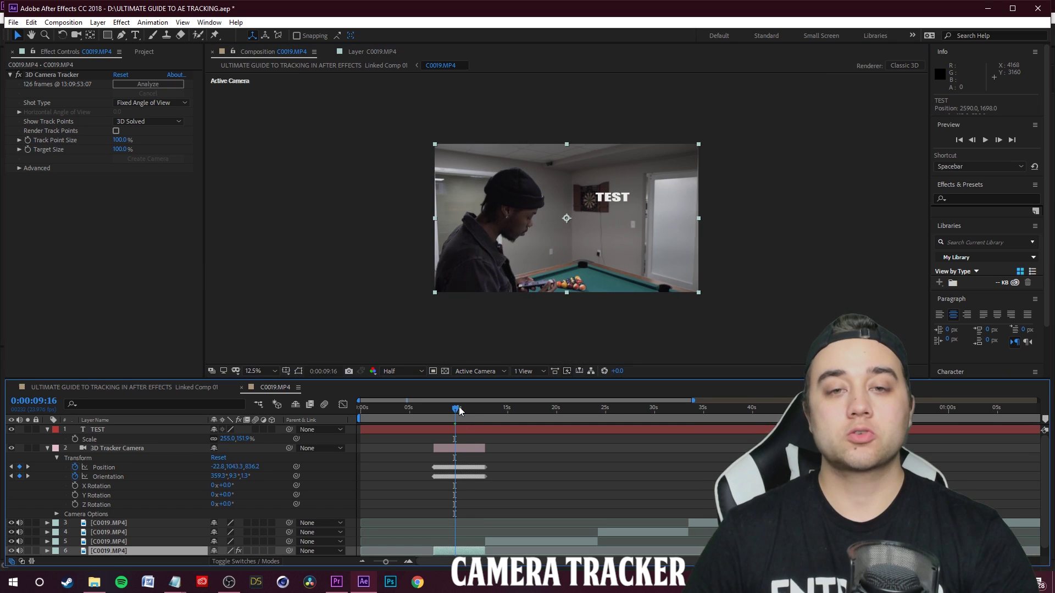
mouse_move(460, 407)
left_mouse_down()
mouse_move(449, 413)
mouse_move(472, 410)
mouse_move(457, 407)
left_mouse_up()
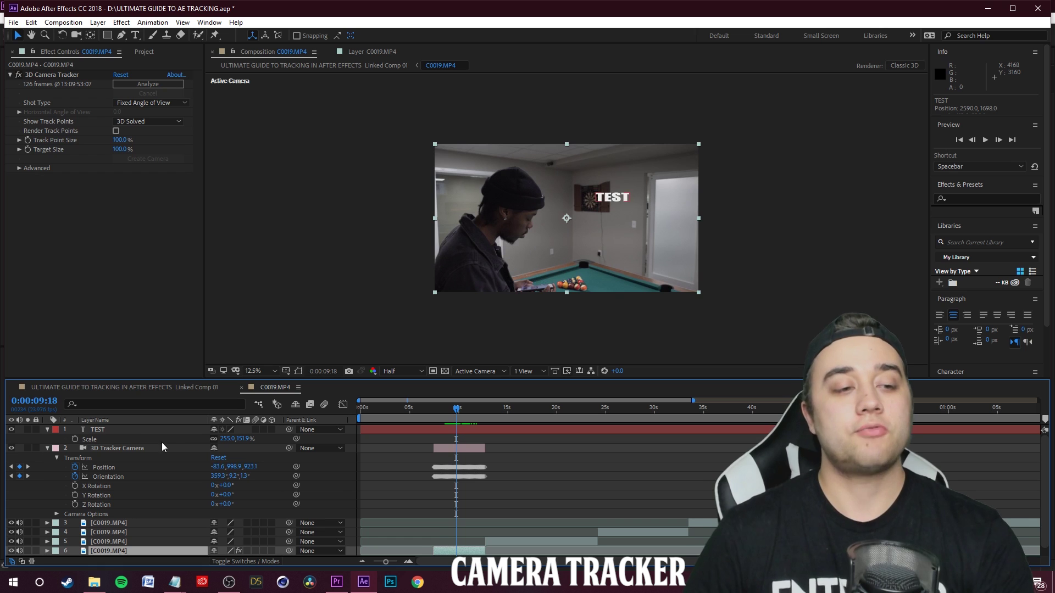
left_click(127, 429)
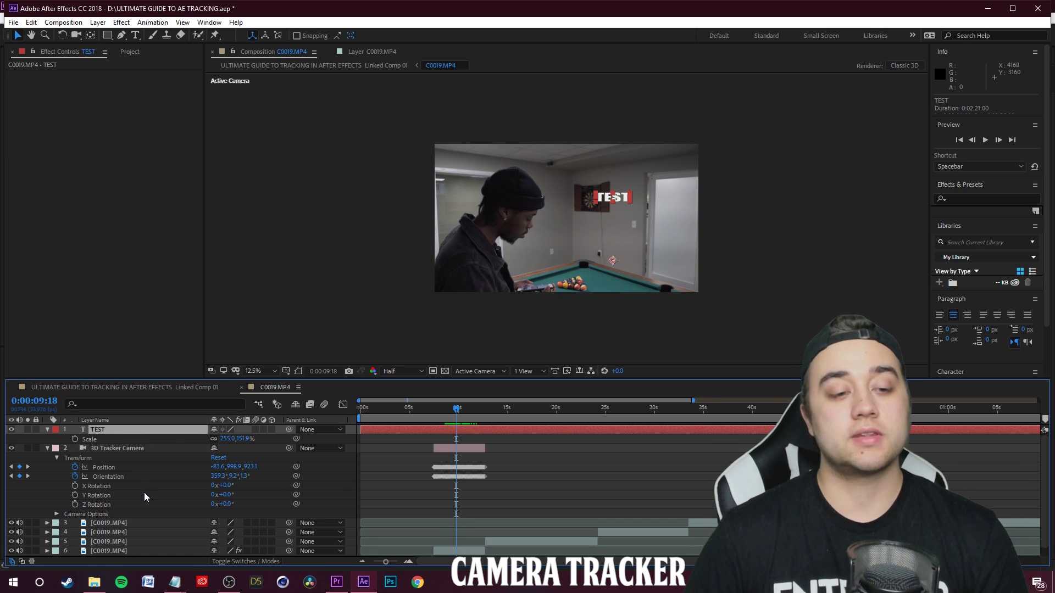
Step: Make the TEST text a 3D layer and reposition it in the frame at 0:00:08:05
left_click(222, 561)
left_click(222, 562)
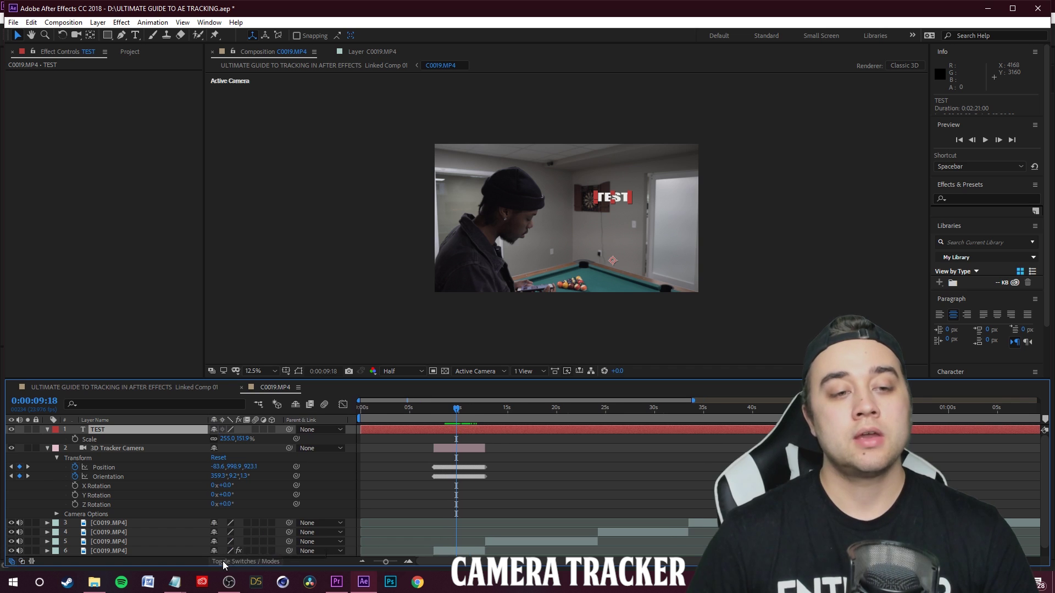
left_click(271, 429)
mouse_move(455, 411)
left_mouse_down()
mouse_move(433, 414)
mouse_move(441, 422)
left_mouse_up()
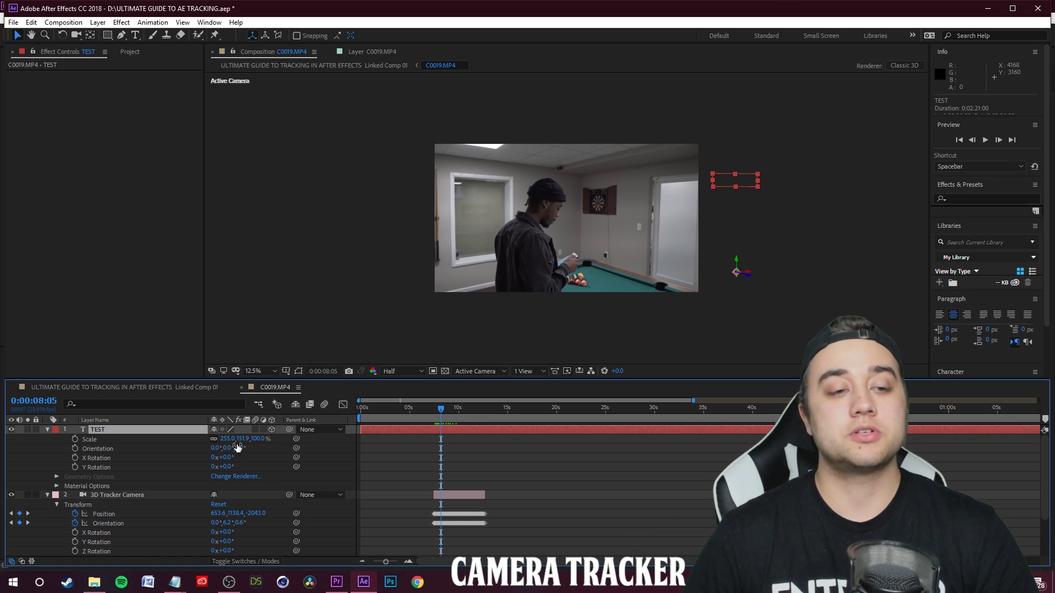
left_click_drag(753, 281, 639, 257)
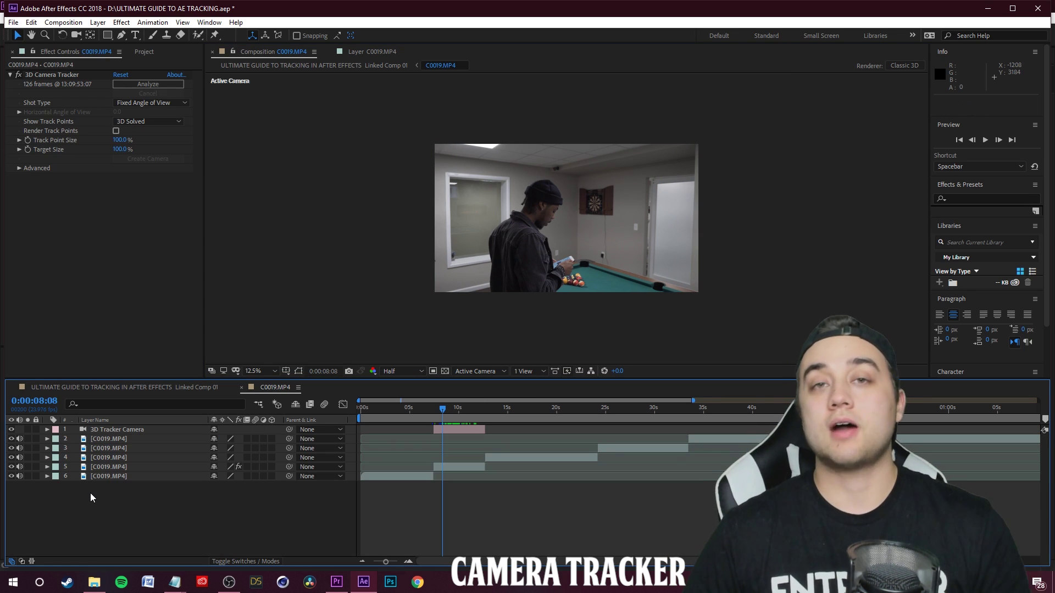
Step: Create a dark gray solid of 3840 x 2160 px in the C0019.MP4 composition
right_click(125, 497)
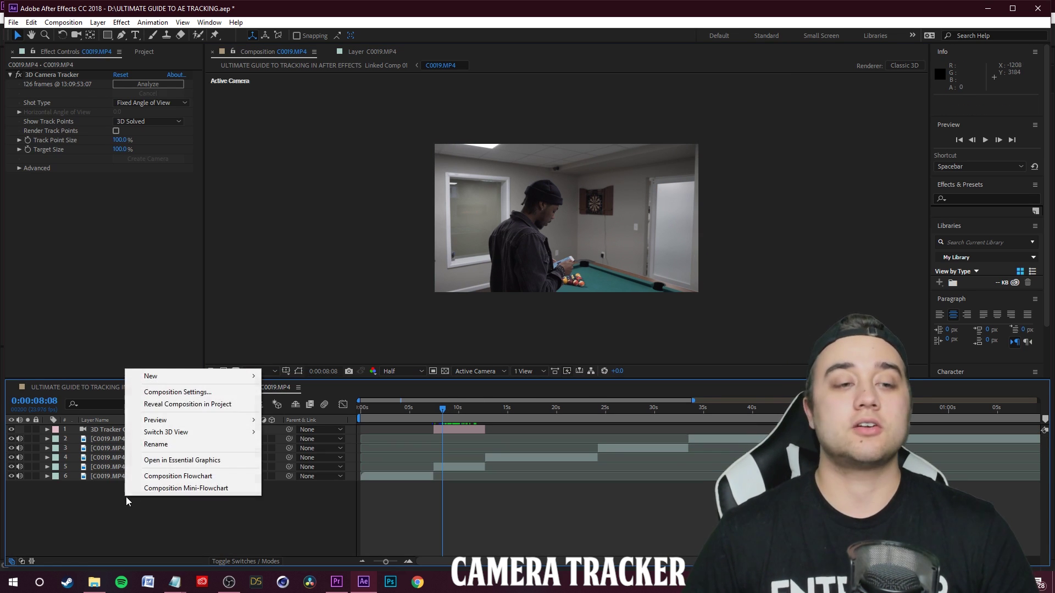
mouse_move(175, 376)
left_click(283, 405)
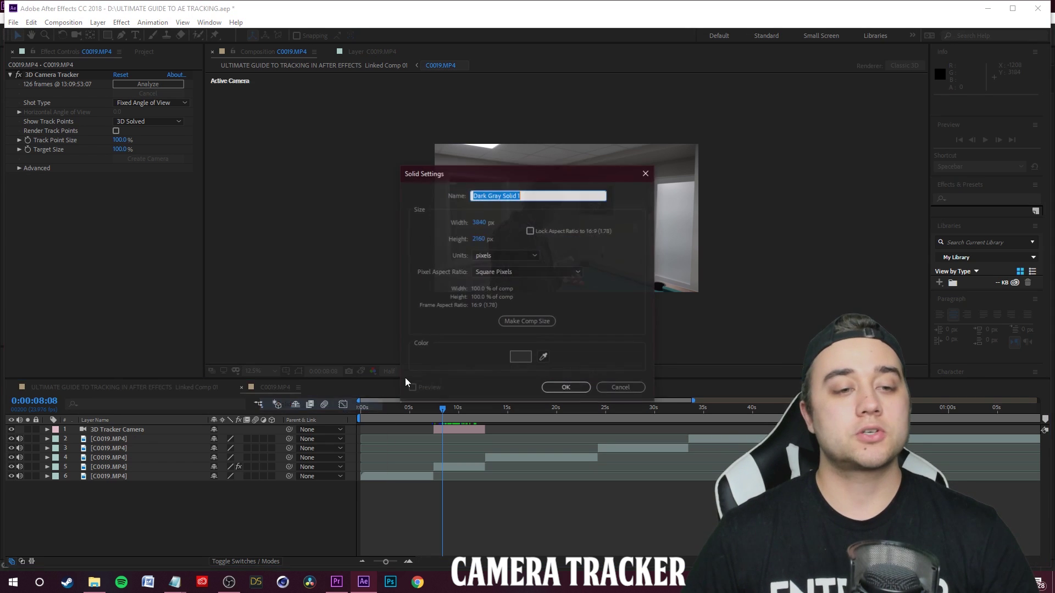
left_click(566, 390)
Step: Apply the Element effect to the dark gray solid with the wifi_logo model in its scene, and scrub to check the model
left_click(971, 199)
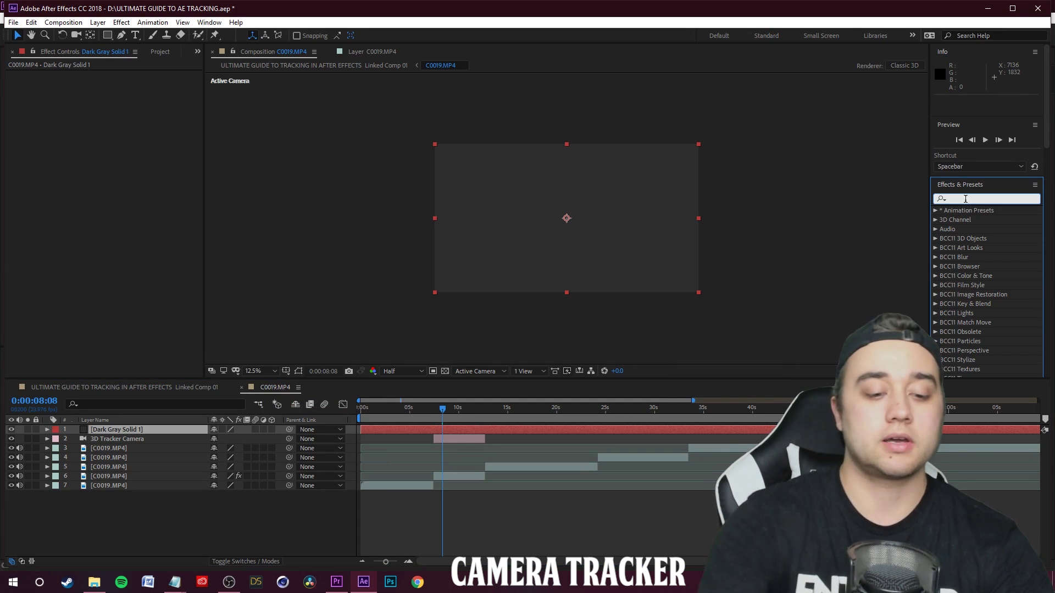
type("element")
left_click_drag(971, 220, 146, 431)
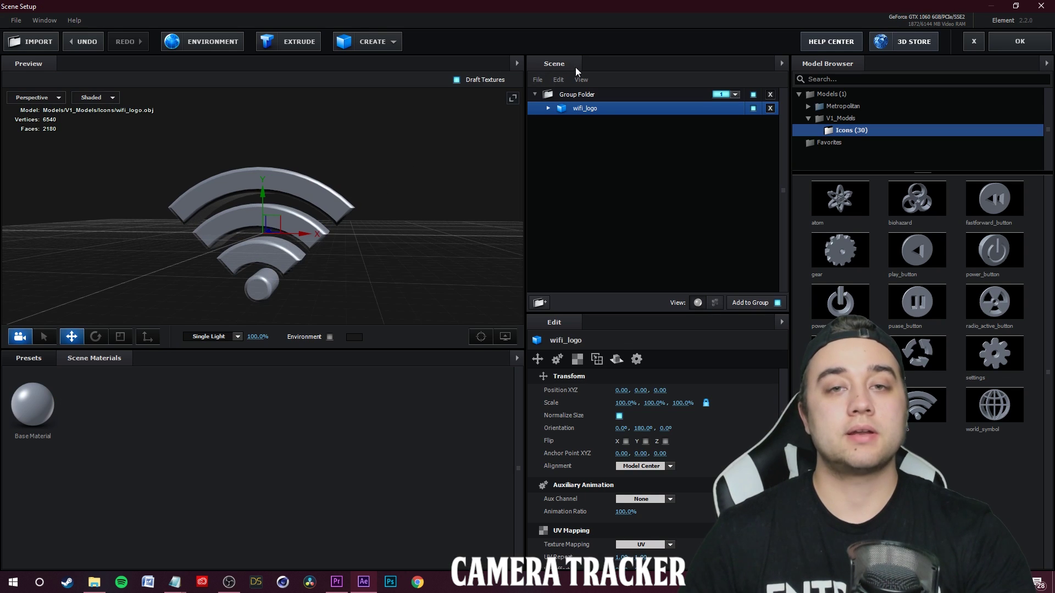
left_click(1020, 42)
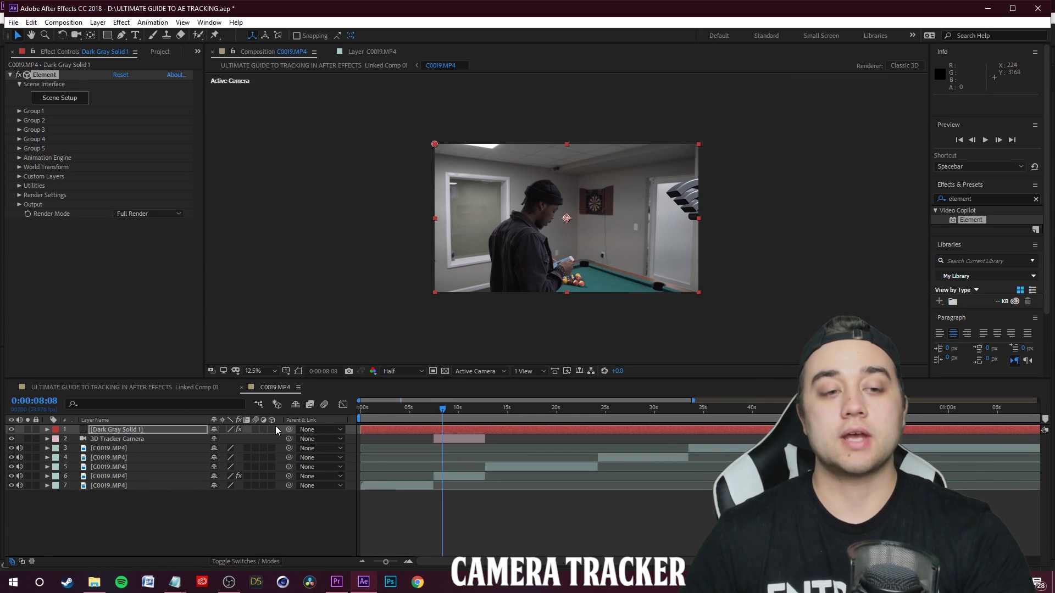
mouse_move(444, 406)
left_mouse_down()
mouse_move(435, 416)
mouse_move(458, 417)
mouse_move(439, 418)
left_mouse_up()
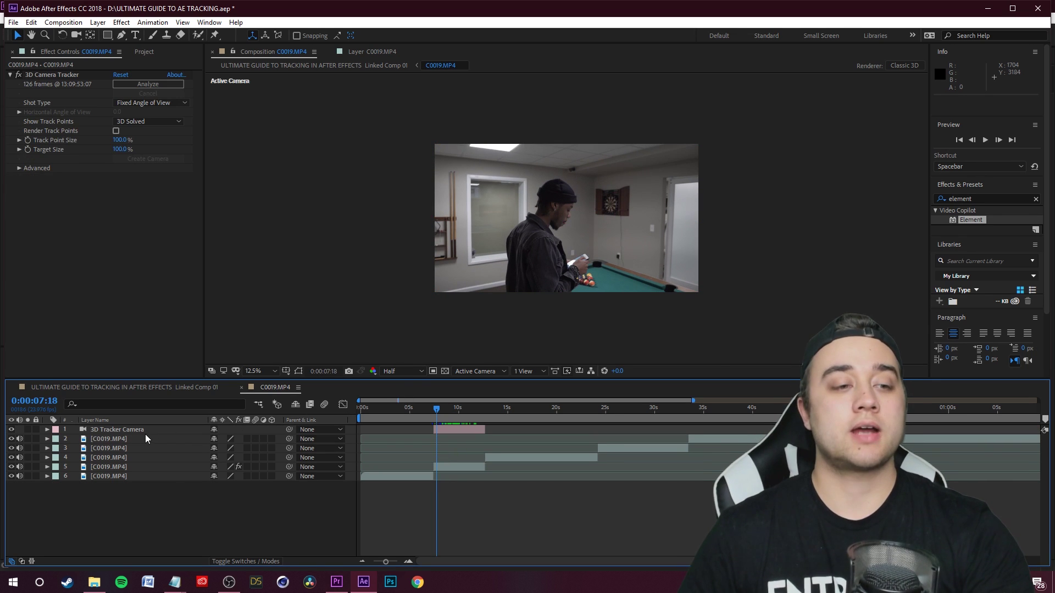
Step: Return to the composition view and start Track Motion on the C0019.MP4 clip that carries the 3D Camera Tracker effect
double_click(144, 438)
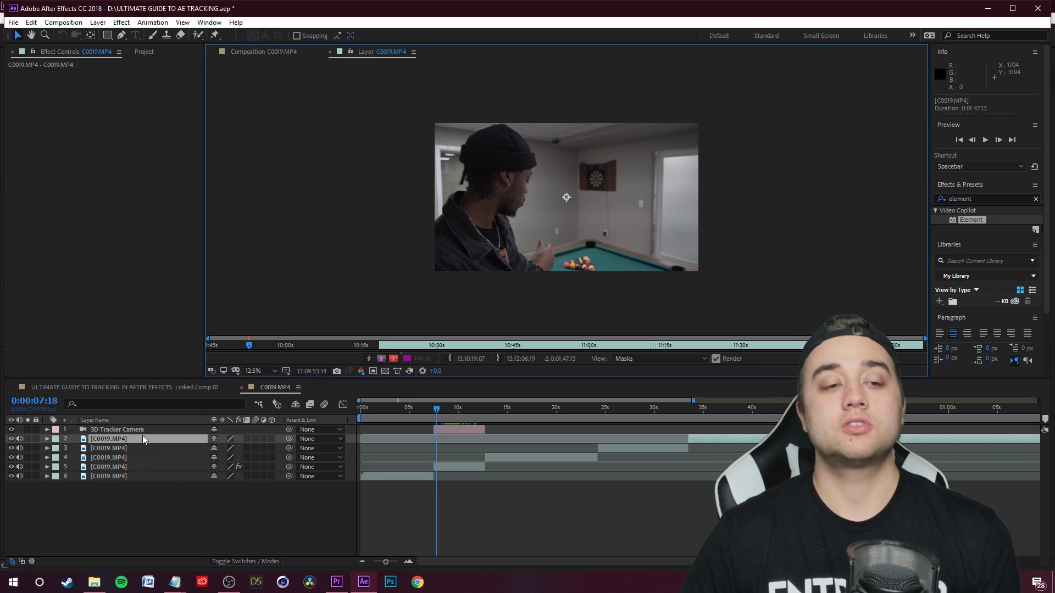
left_click(250, 52)
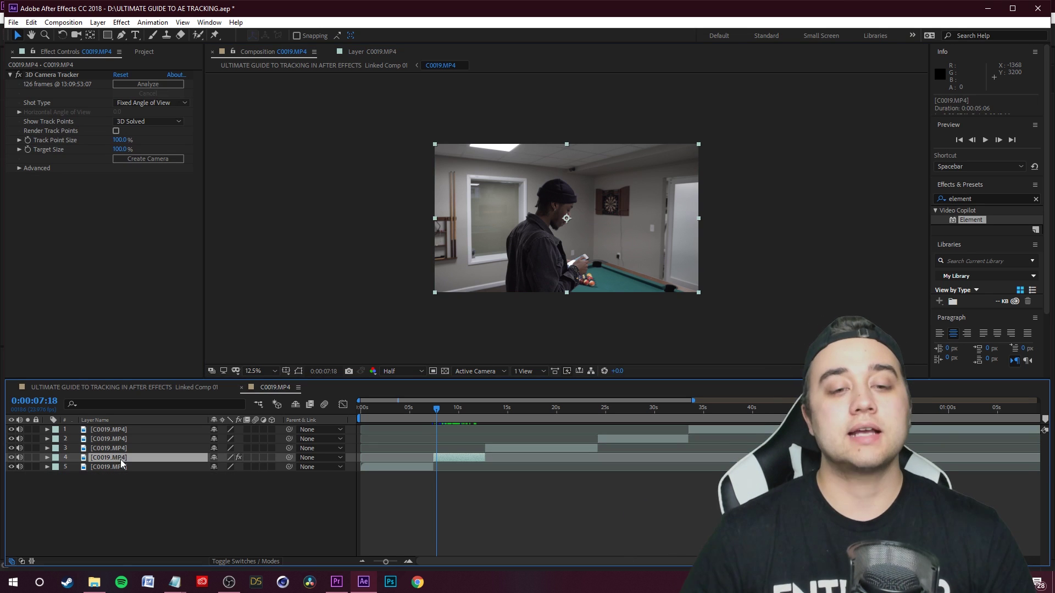
right_click(124, 460)
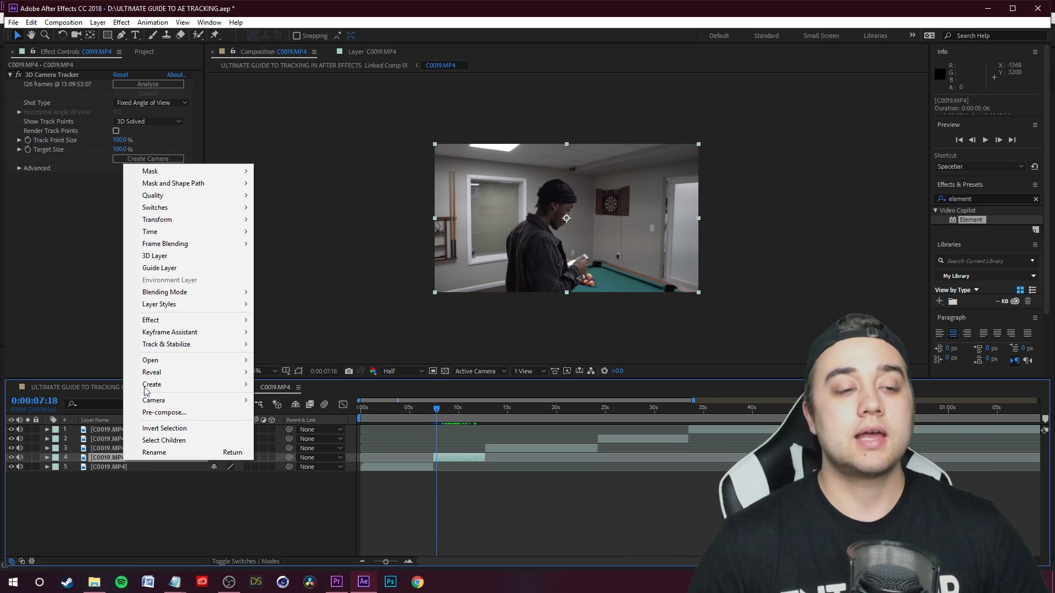
mouse_move(205, 344)
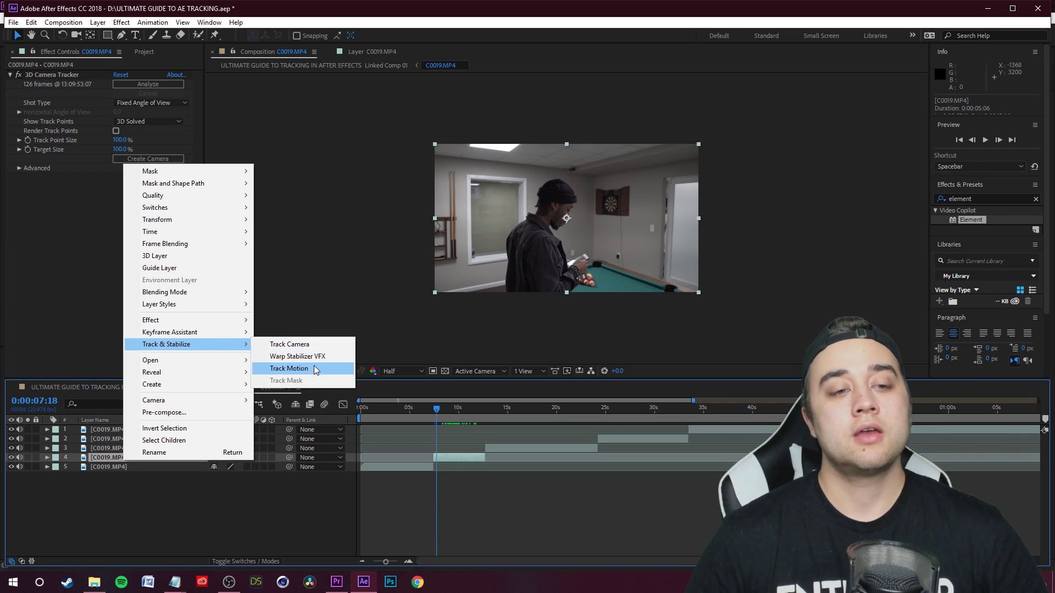
left_click(295, 371)
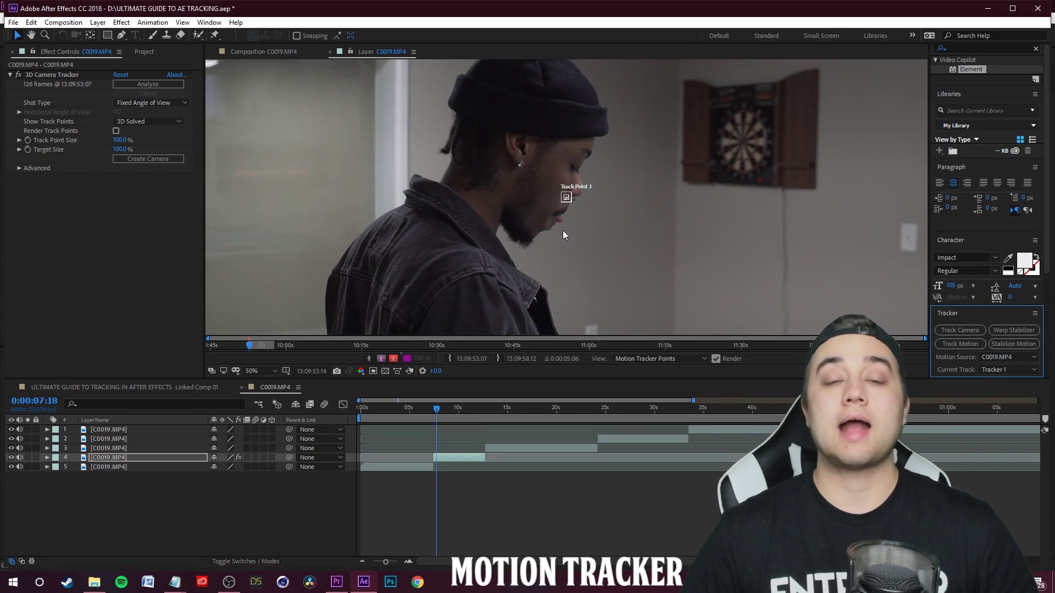
Step: Place Track Point 1 over the man's earring in the clip
scroll(557, 220, "up", 2)
scroll(568, 199, "down", 2)
scroll(565, 180, "up", 2)
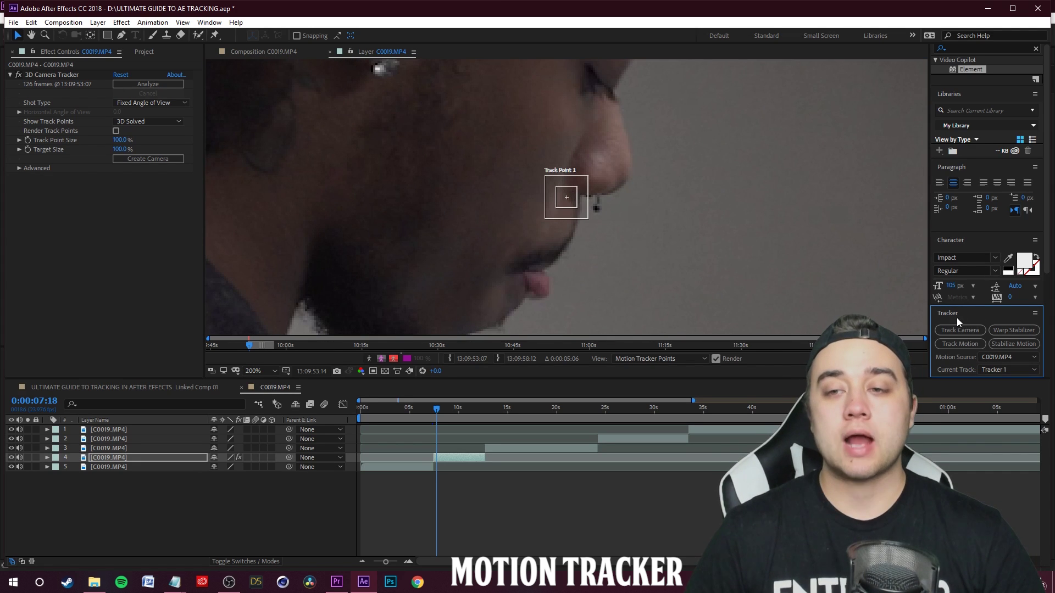
scroll(566, 187, "down", 1)
left_click_drag(565, 196, 476, 131)
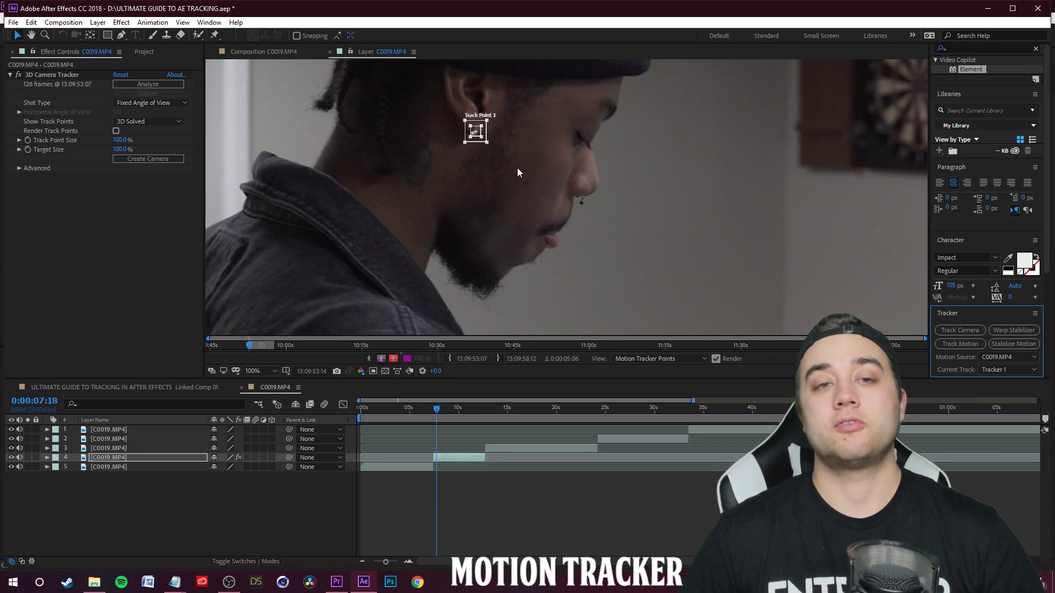
scroll(487, 145, "up", 1)
scroll(550, 179, "down", 1)
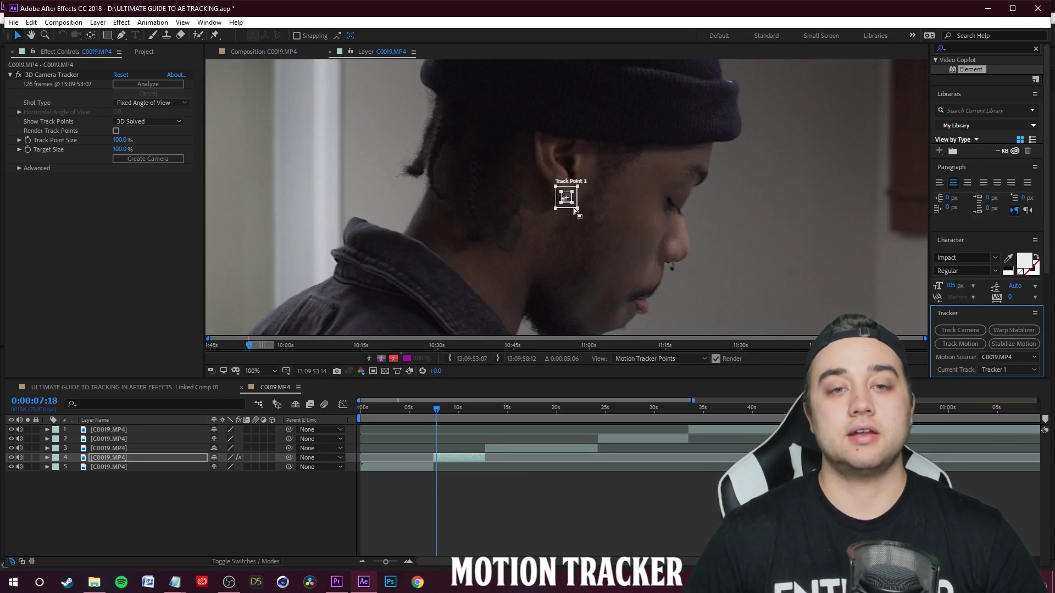
scroll(628, 308, "up", 1)
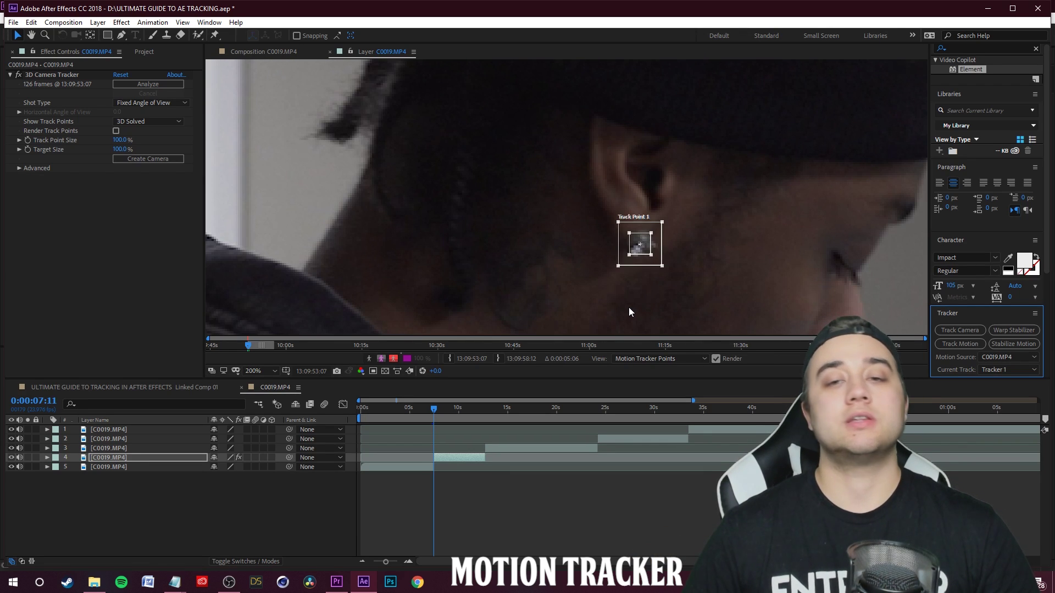
Step: Create a null object and rename it Tracking Info
right_click(148, 500)
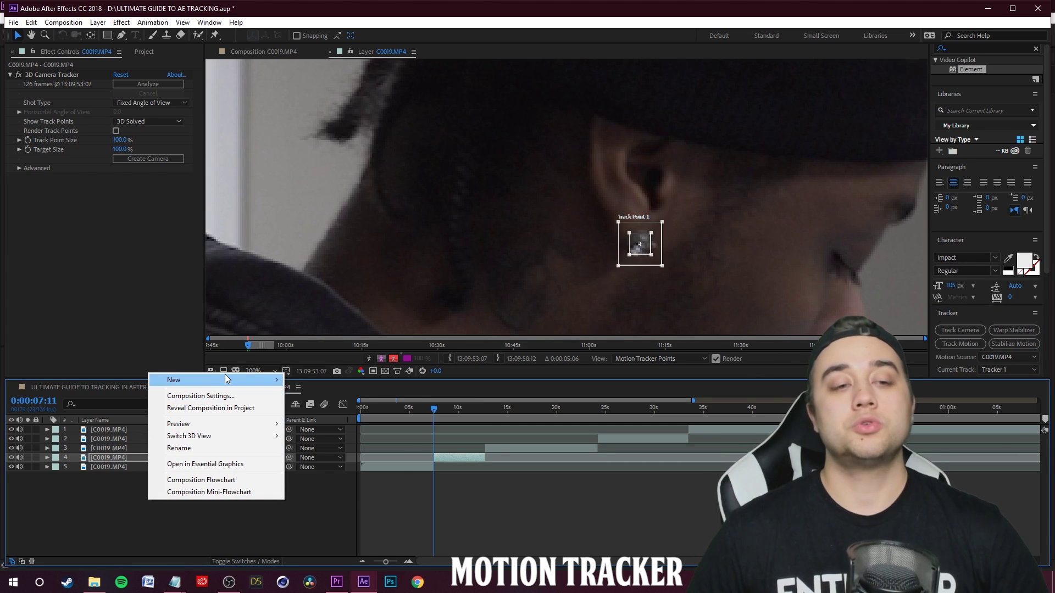
mouse_move(258, 379)
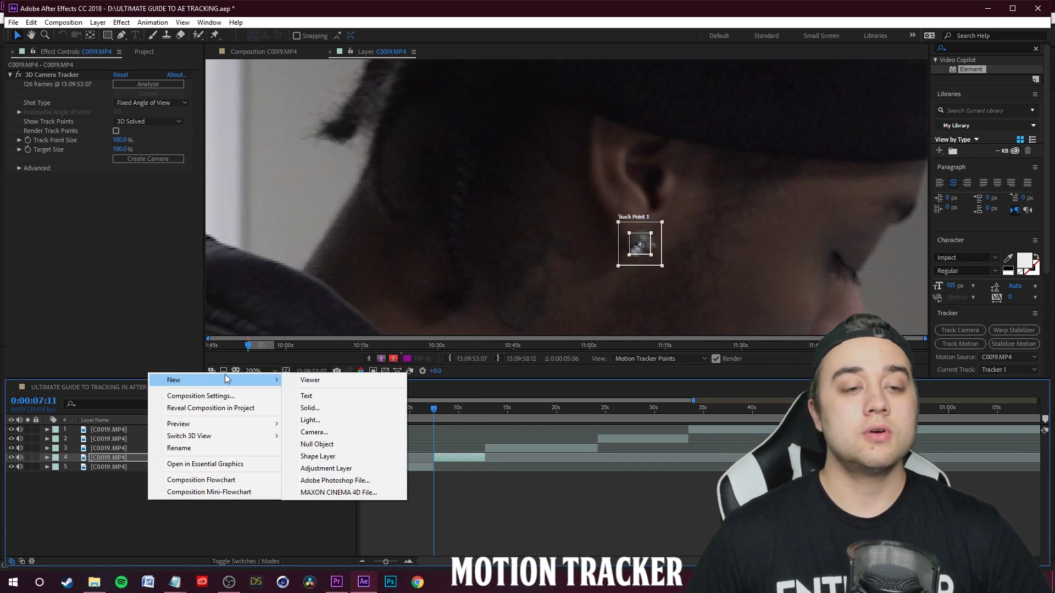
left_click(325, 445)
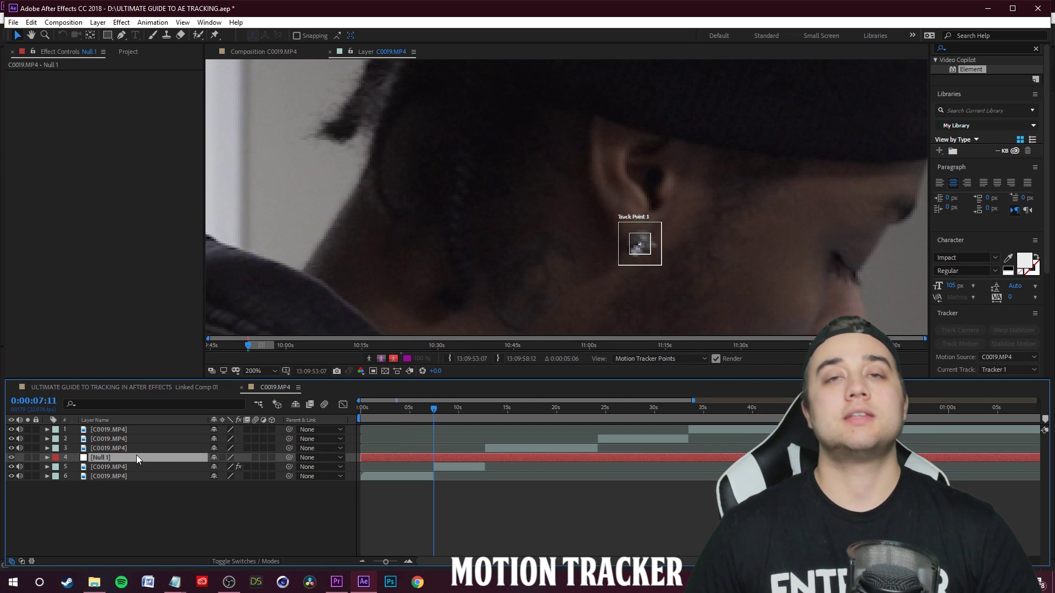
right_click(118, 457)
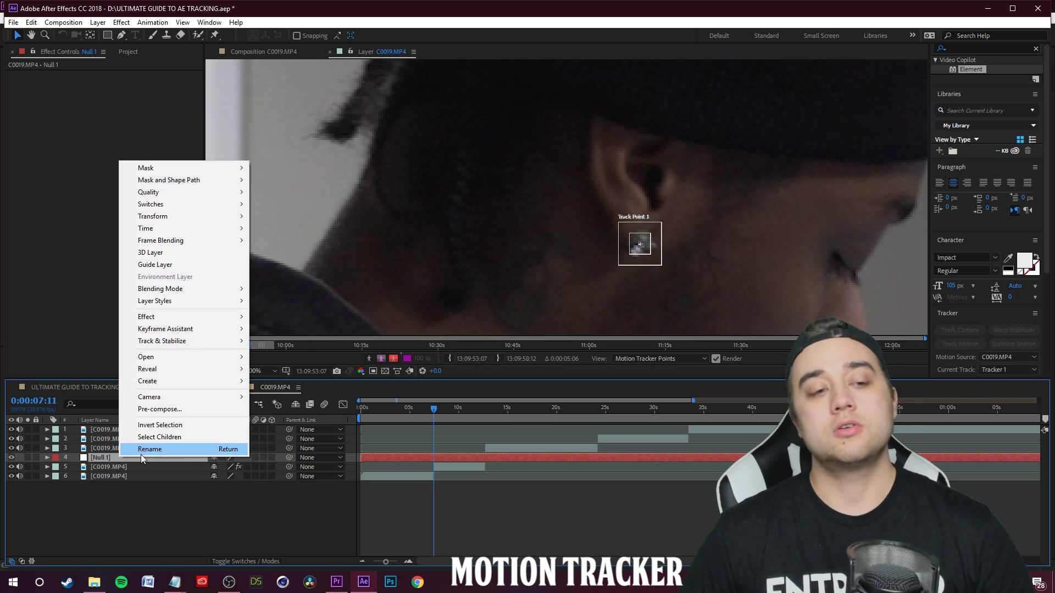
left_click(141, 451)
type("Track")
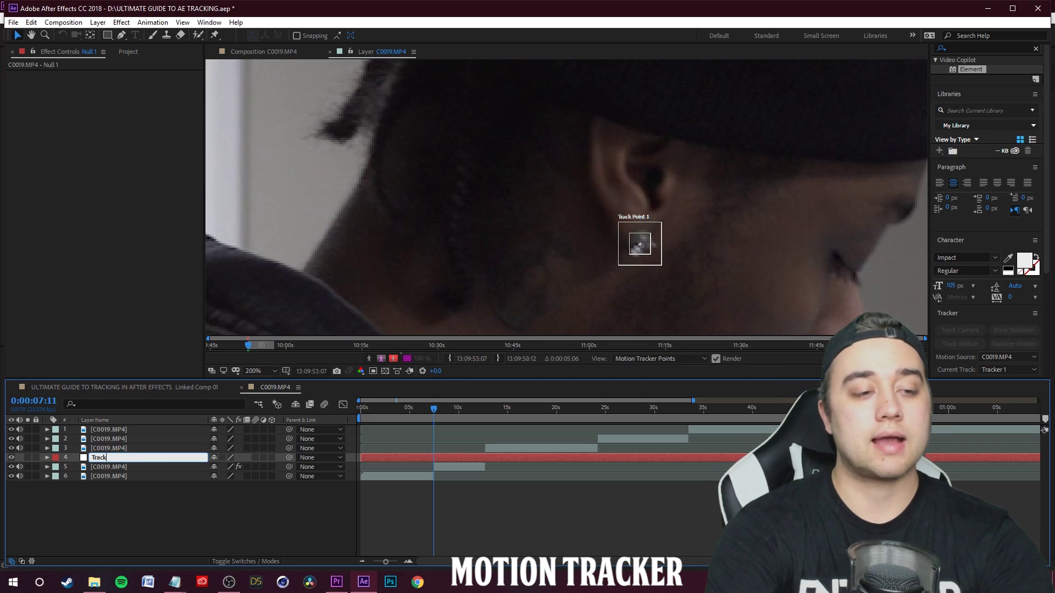
type("ing Info")
key("Return")
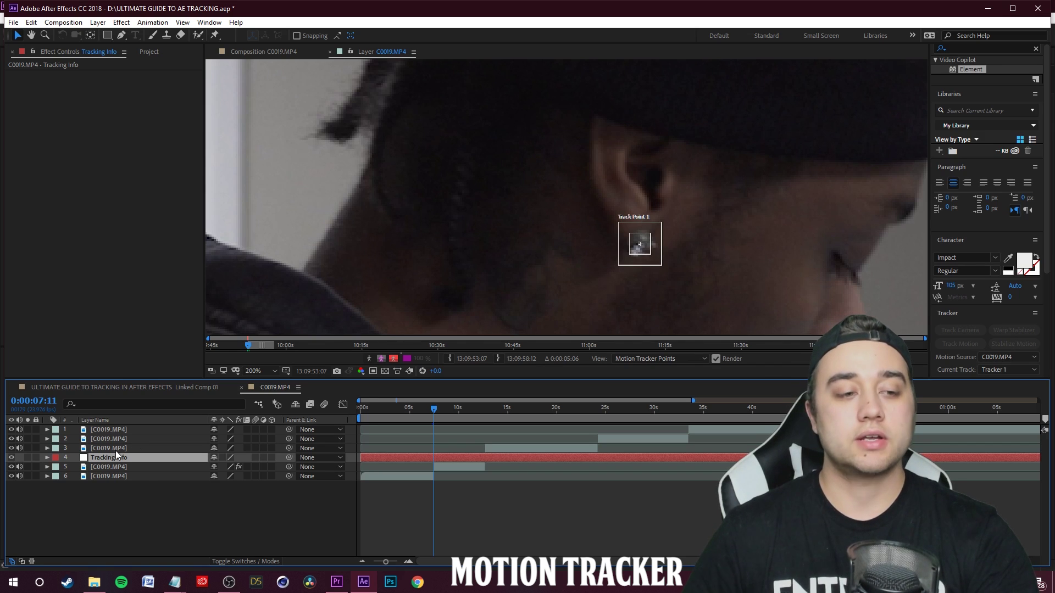
Step: Expand the tracked clip's motion trackers down to the Track Point 1 properties of Tracker 1
left_click(112, 467)
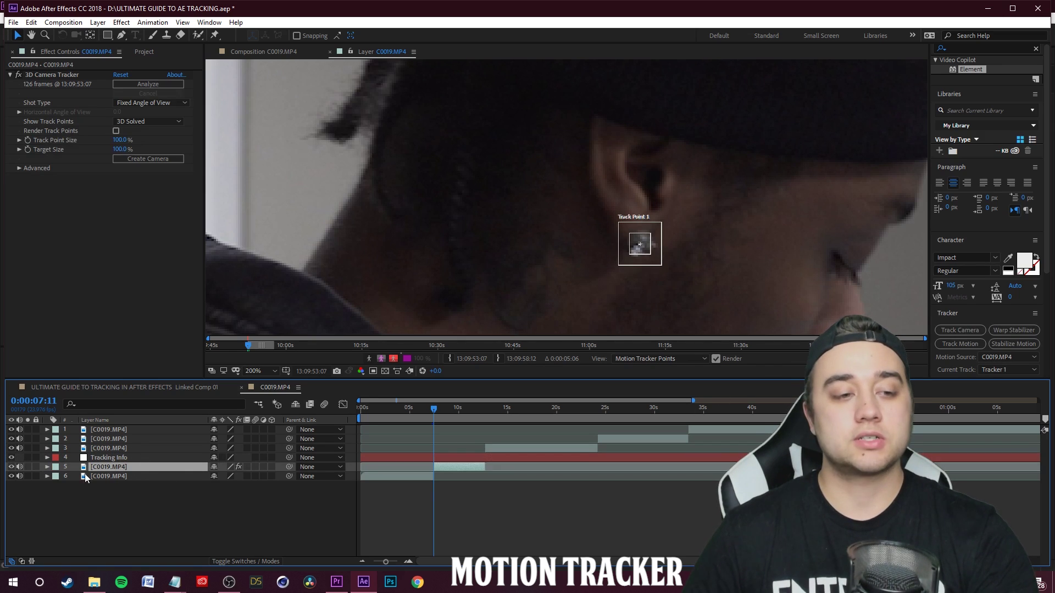
left_click(45, 466)
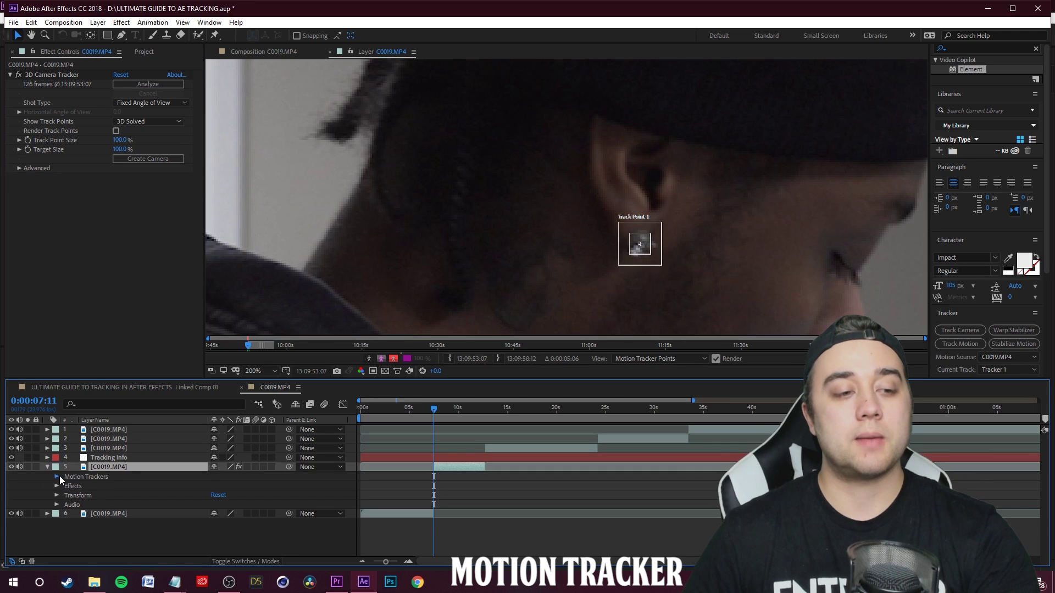
left_click(57, 476)
left_click(65, 488)
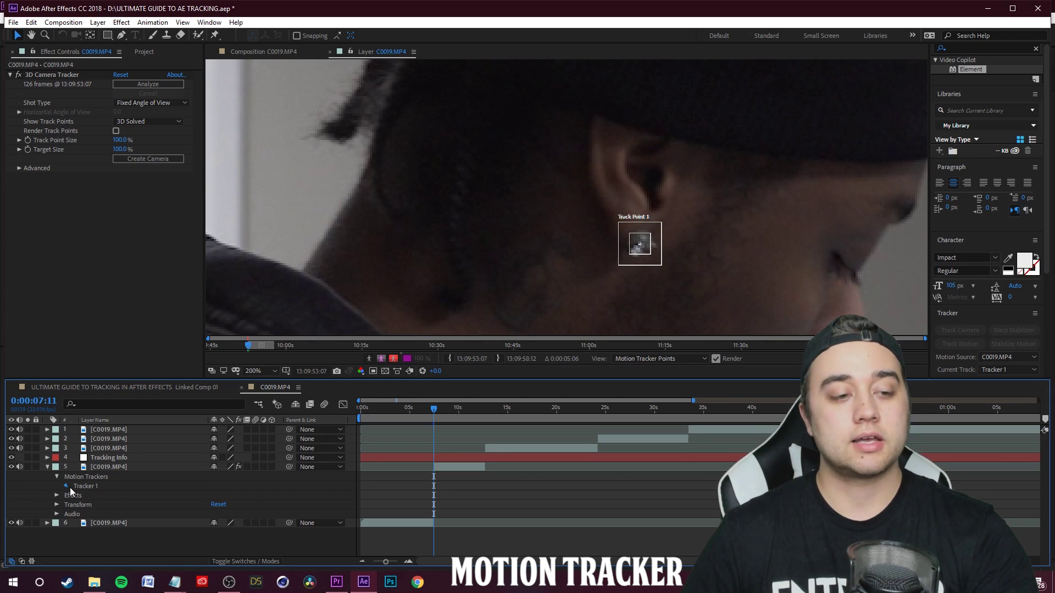
left_click(66, 486)
left_click(88, 496)
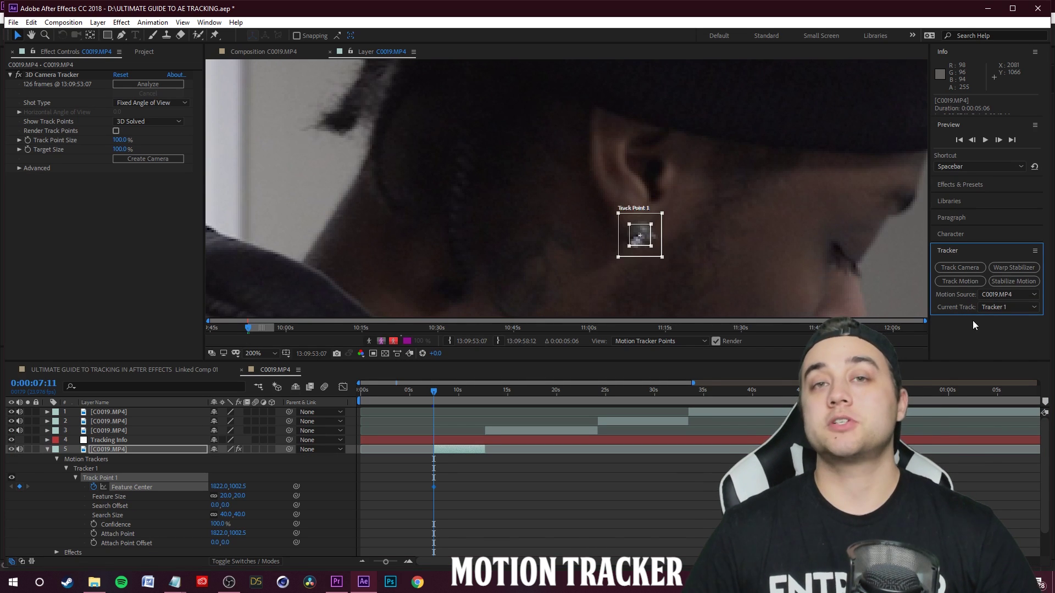
Step: Show all the motion tracker settings and set the motion target to the Tracking Info layer
left_click_drag(971, 315, 974, 382)
scroll(932, 347, "down", 2)
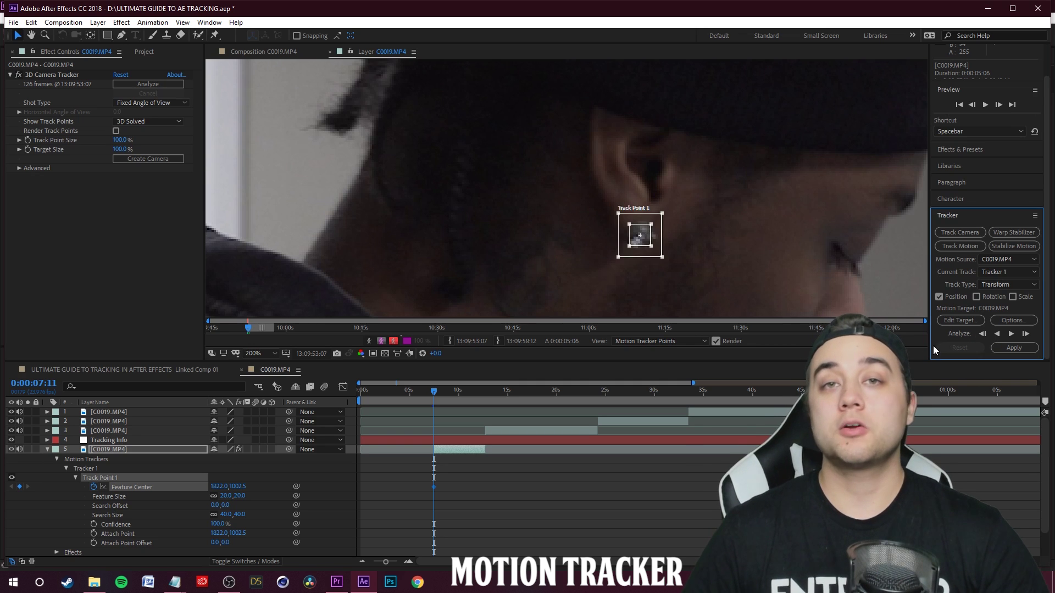
left_click(958, 320)
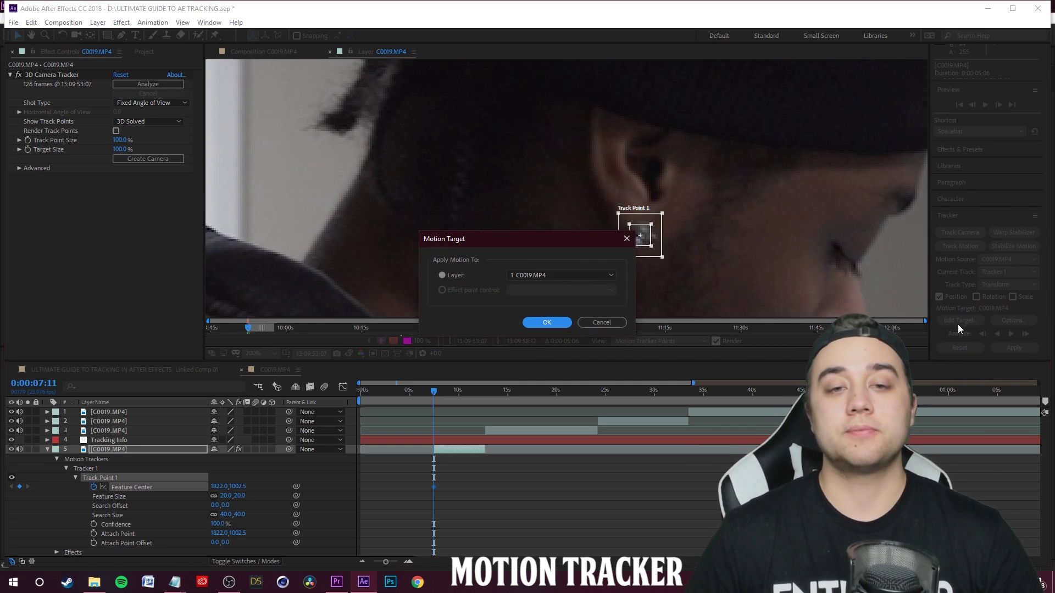
left_click(537, 276)
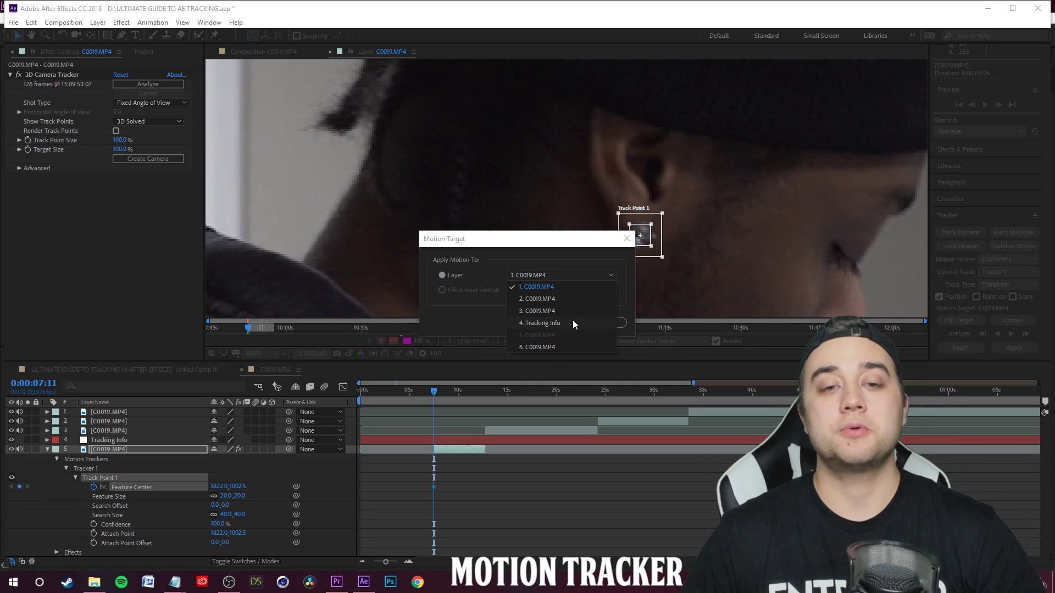
left_click(533, 324)
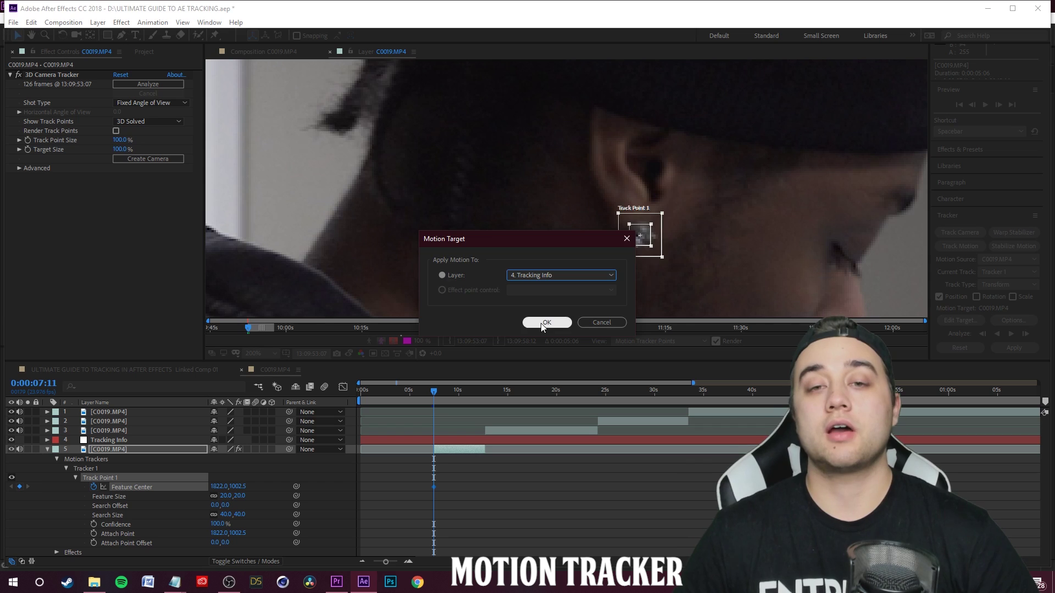
left_click(548, 323)
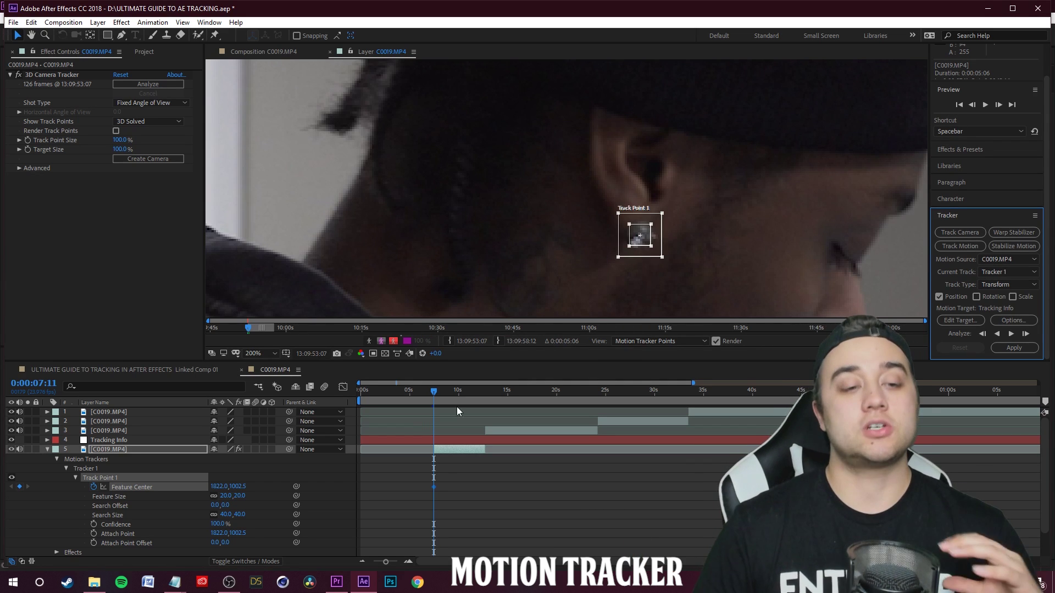
Step: Analyze Track Point 1's motion on the man's earring forward from the start of the tracked clip
left_click(107, 448)
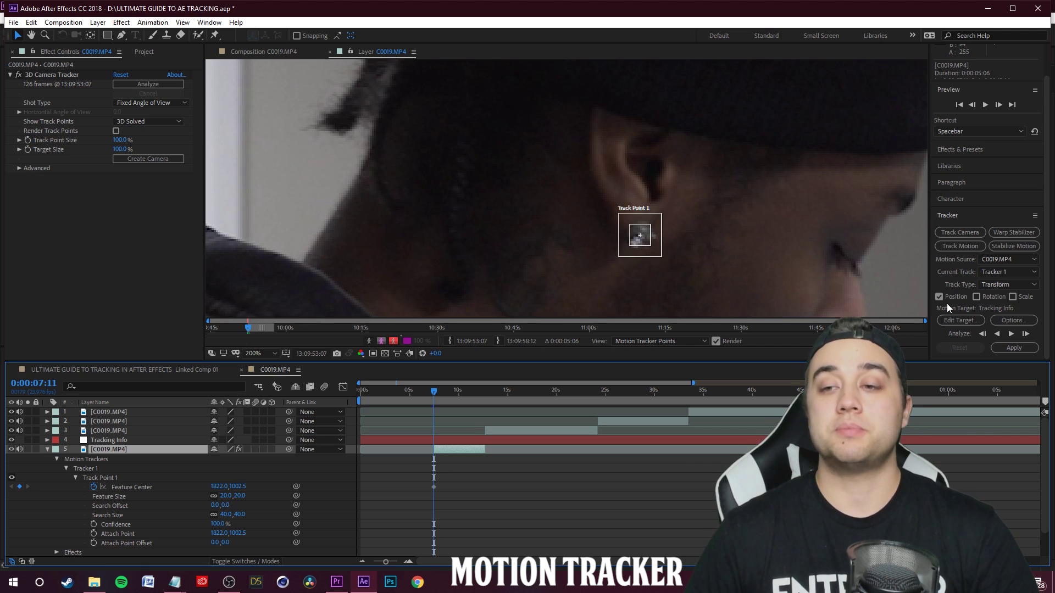
left_click(1011, 333)
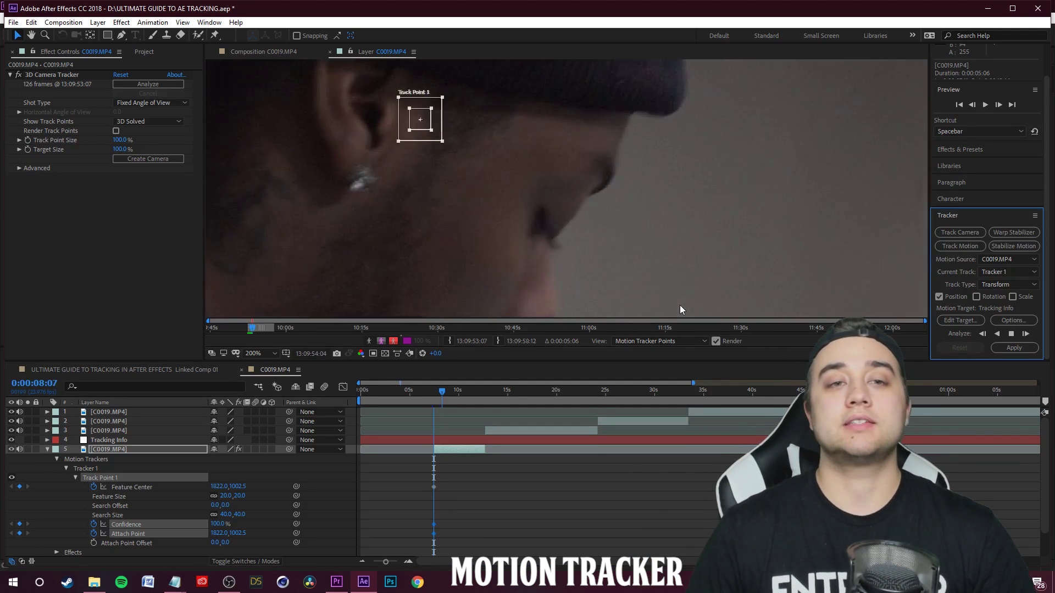
left_click_drag(448, 390, 441, 396)
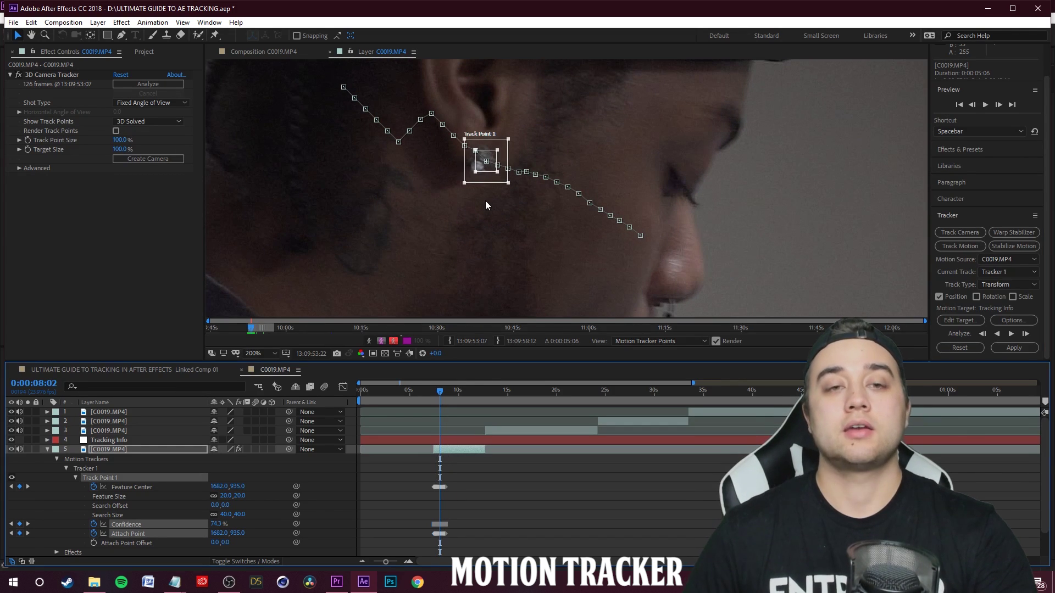
Step: Examine Track Point 1's motion path against the earring, up close and at frame level
key("comma")
key("comma")
key("comma")
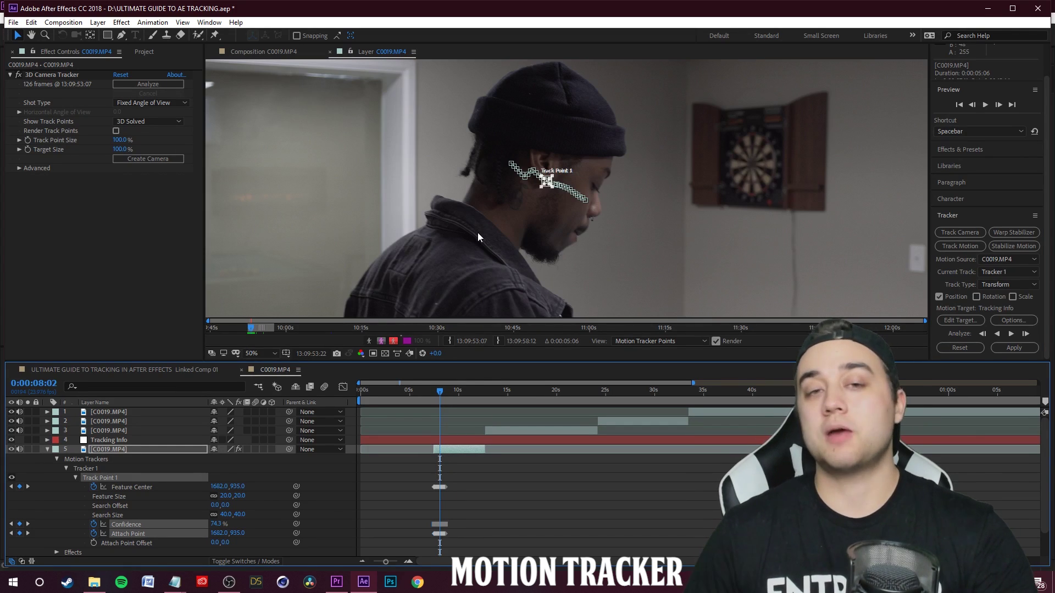
scroll(568, 192, "up", 4)
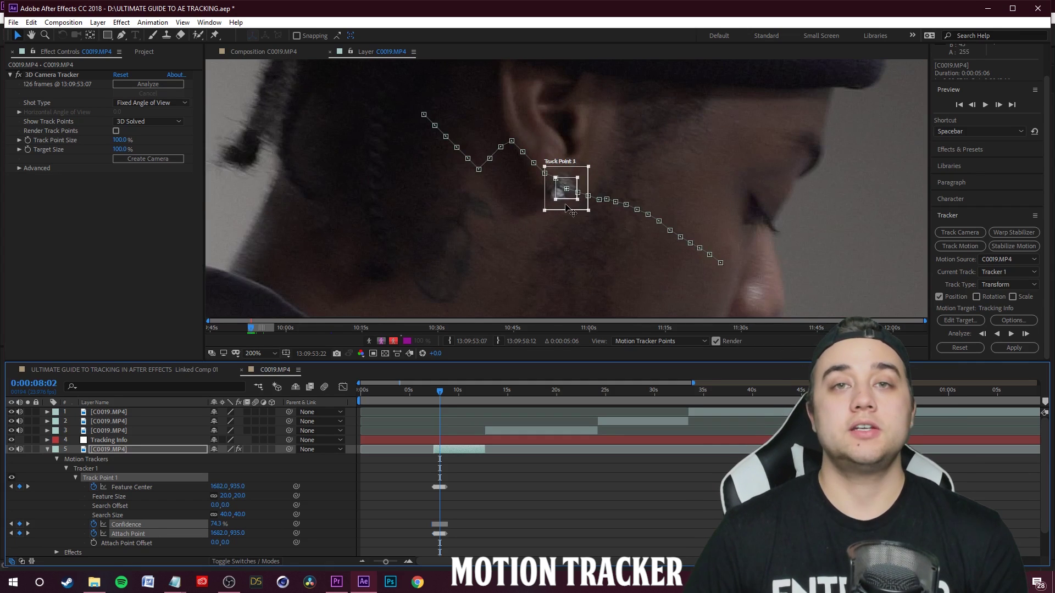
scroll(569, 208, "down", 3)
scroll(571, 213, "up", 1)
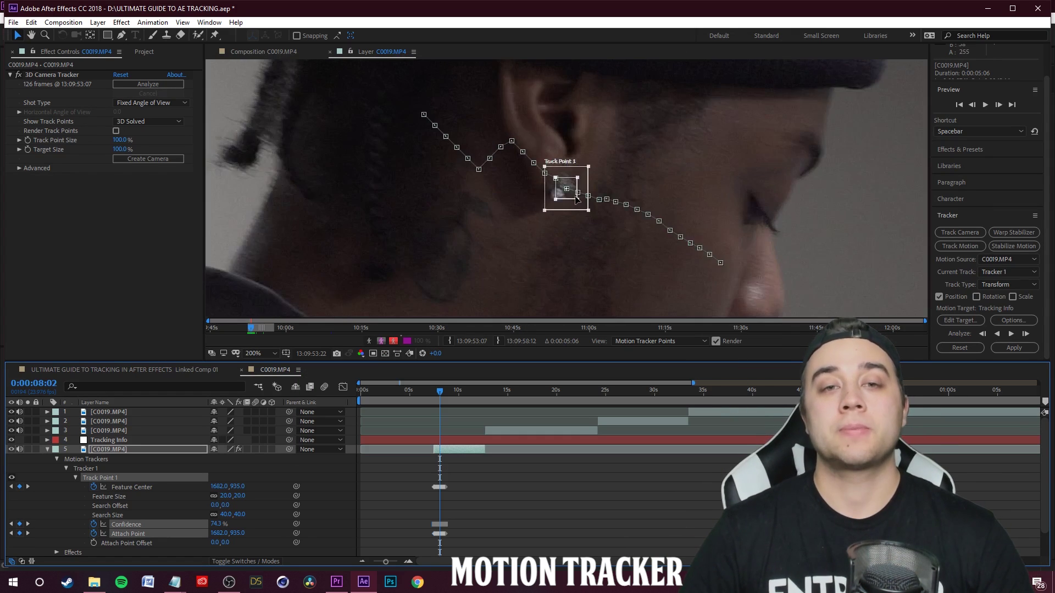
key("period")
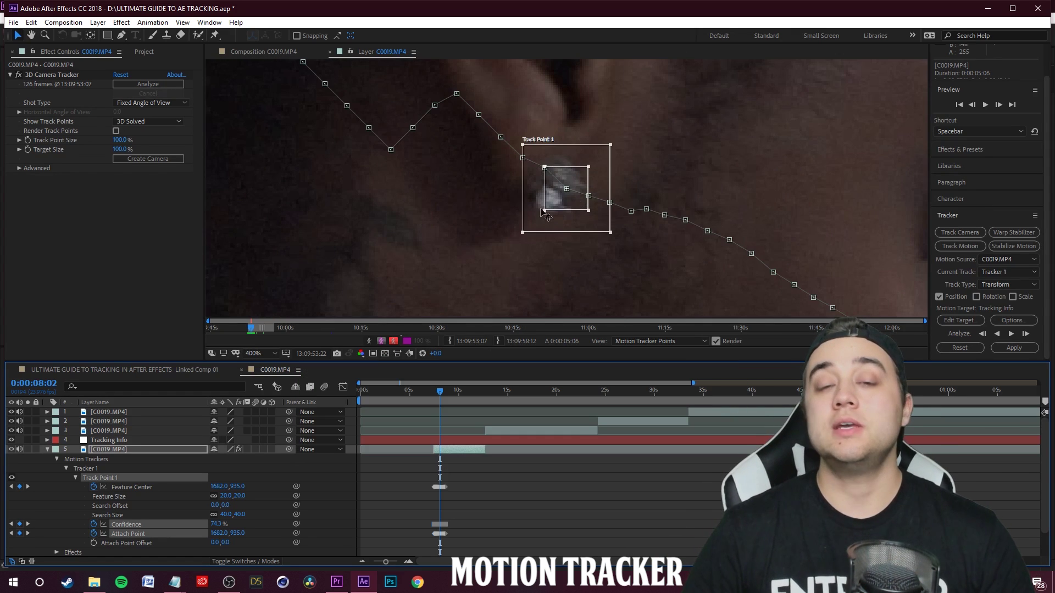
scroll(565, 215, "down", 2)
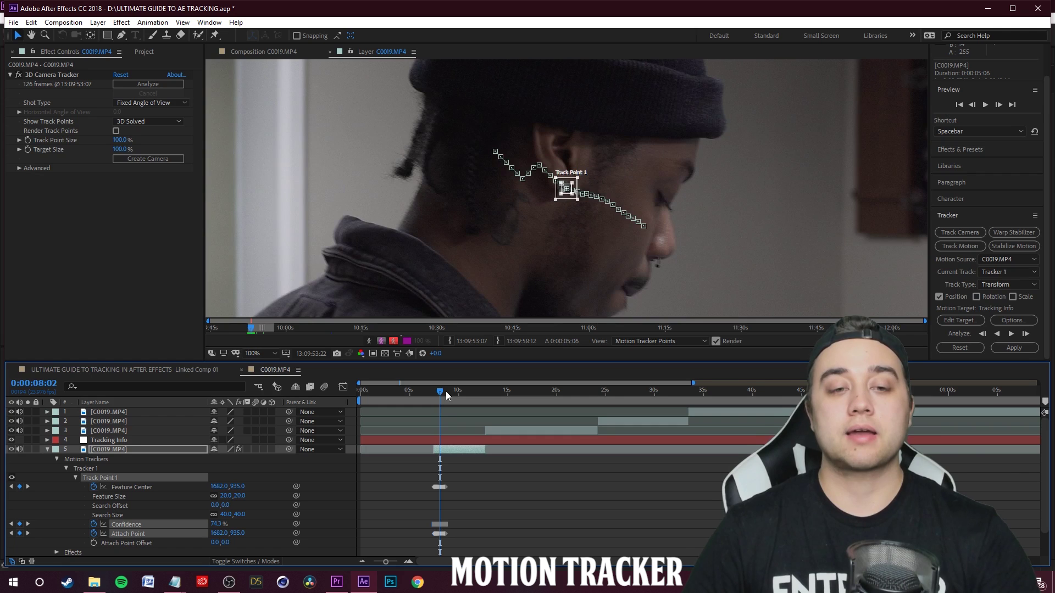
key("period")
Step: Apply the earring's tracking data to the Tracking Info null in the X and Y dimensions
left_click(1013, 348)
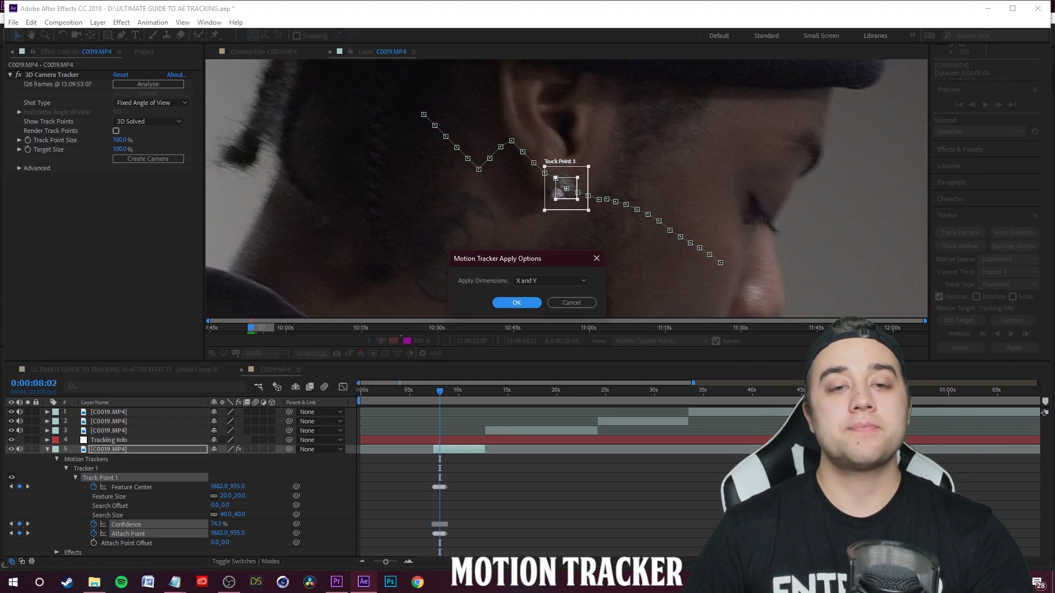
left_click(516, 303)
scroll(536, 205, "up", 3)
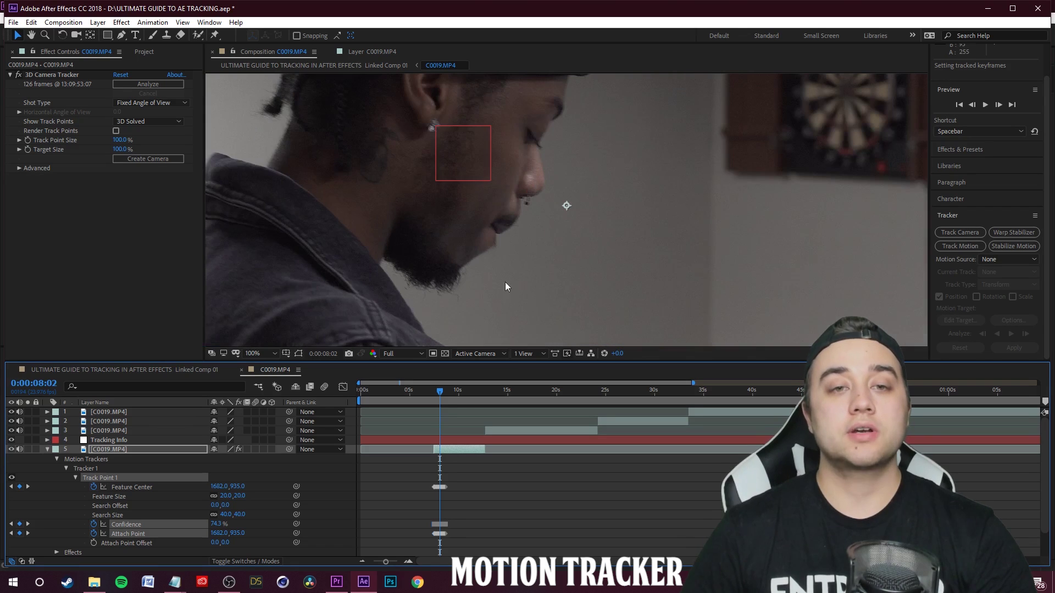
Step: Check the null's movement against the earring, inspect Tracking Info's Position keyframes in its Transform properties, and collapse the expanded layers
left_click_drag(437, 393, 433, 396)
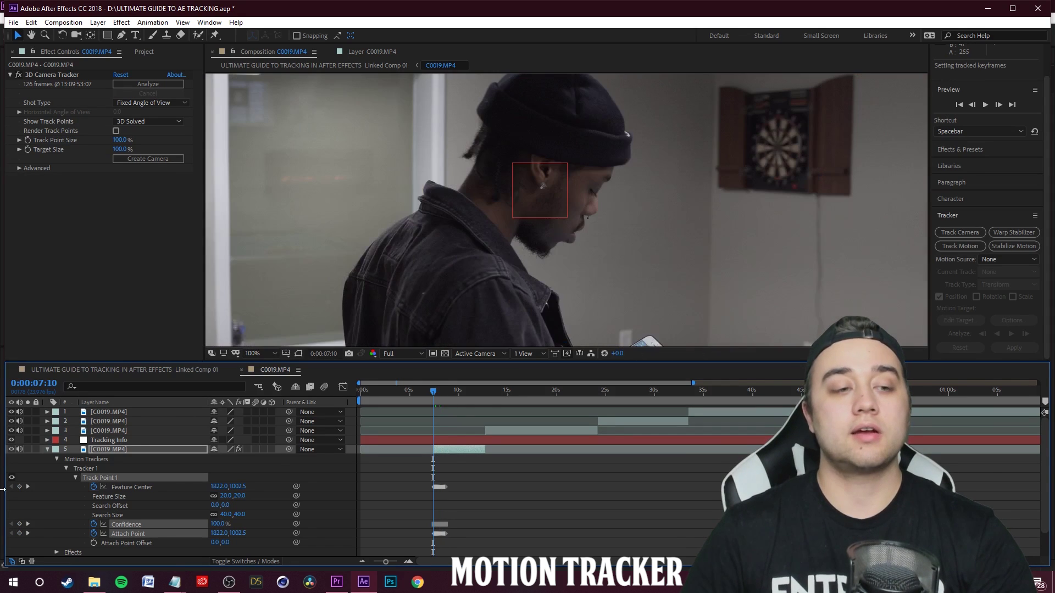
left_click(611, 195)
scroll(517, 190, "up", 1)
left_click_drag(433, 393, 438, 392)
left_click(47, 440)
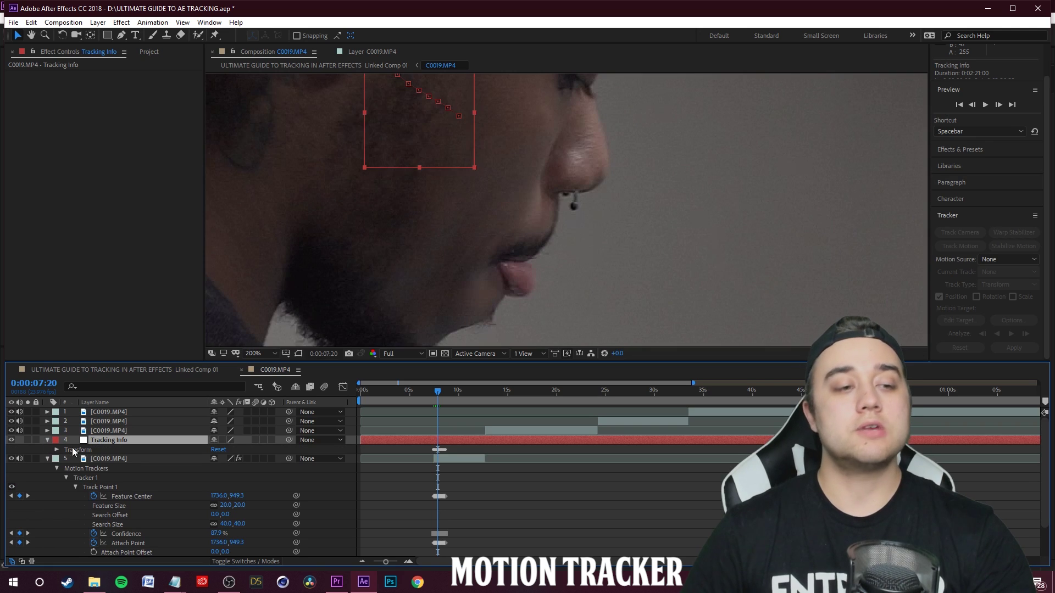
left_click(57, 449)
scroll(482, 150, "down", 1)
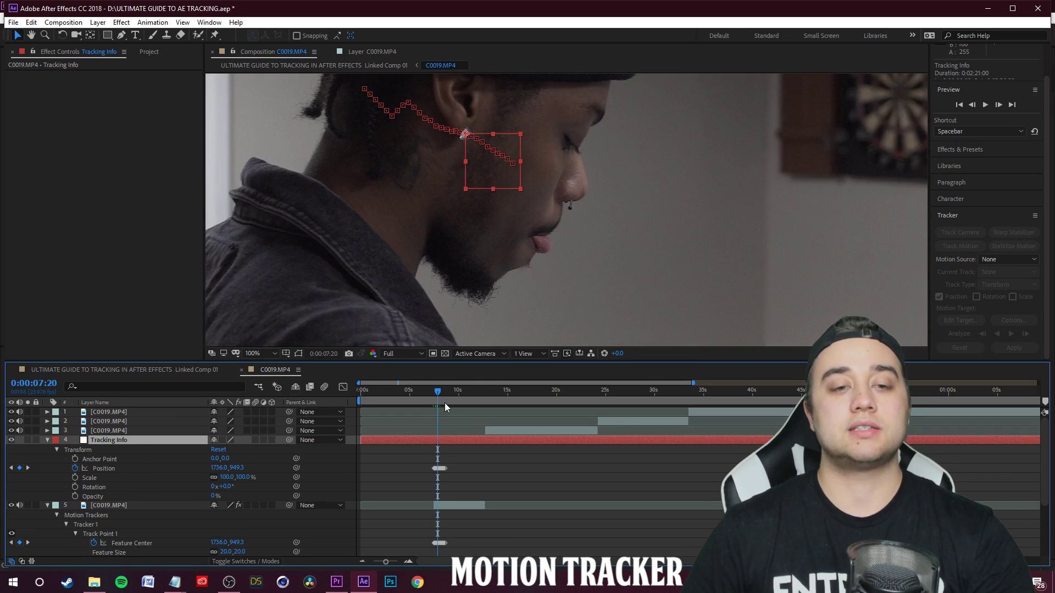
scroll(480, 134, "up", 1)
scroll(481, 139, "down", 1)
left_click_drag(438, 399, 433, 390)
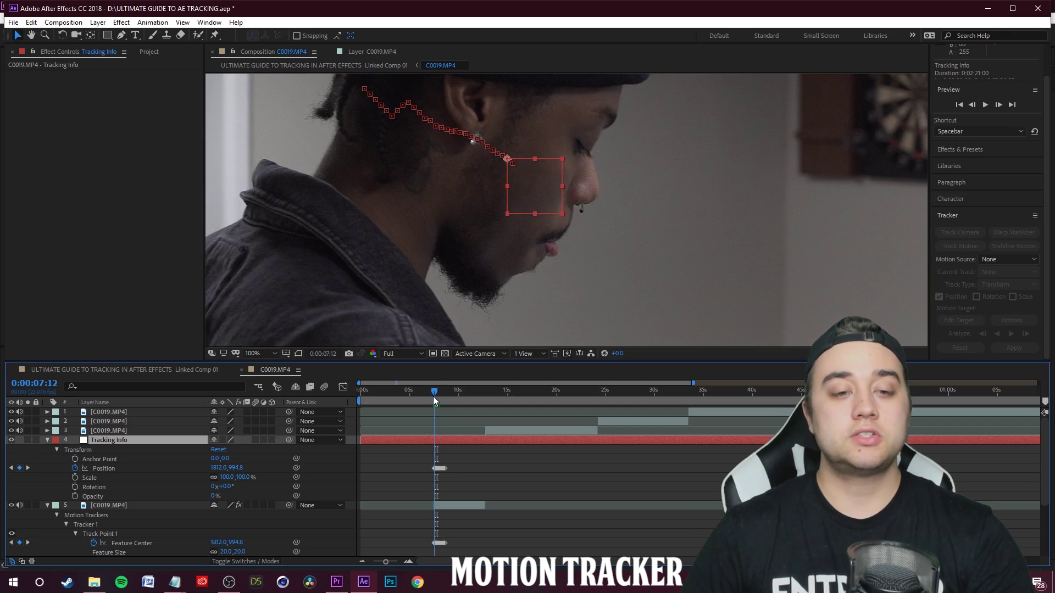
left_click(47, 440)
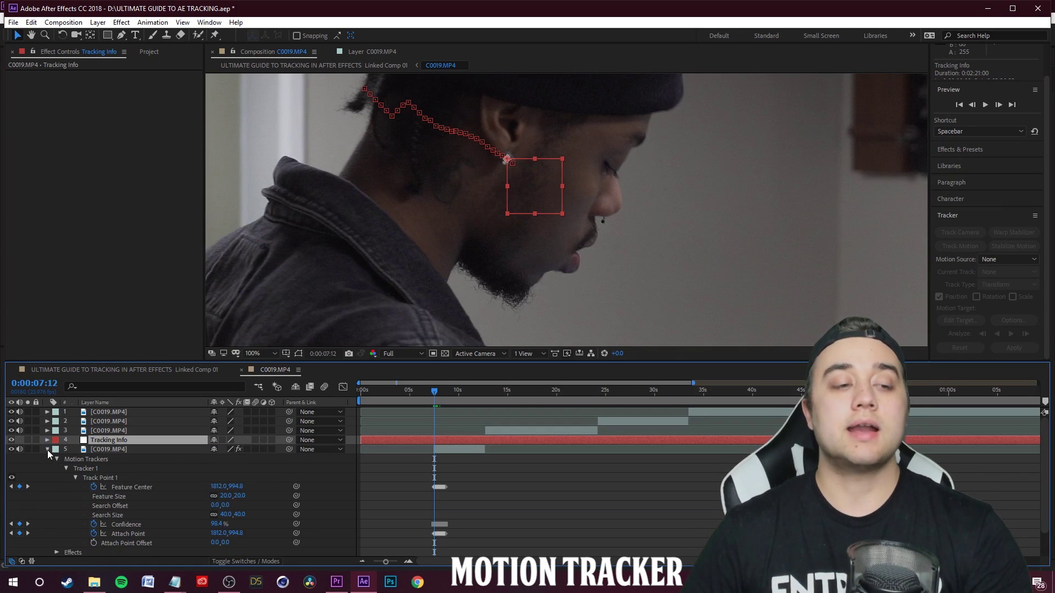
left_click(47, 449)
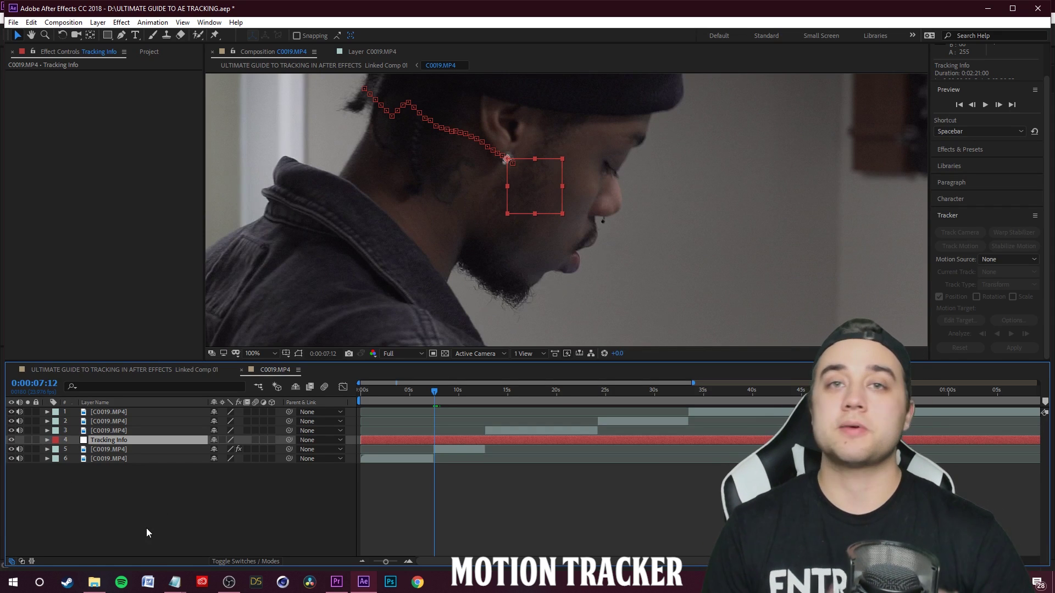
Step: Create a paragraph text layer reading "test" across the man's face in the composition
right_click(125, 529)
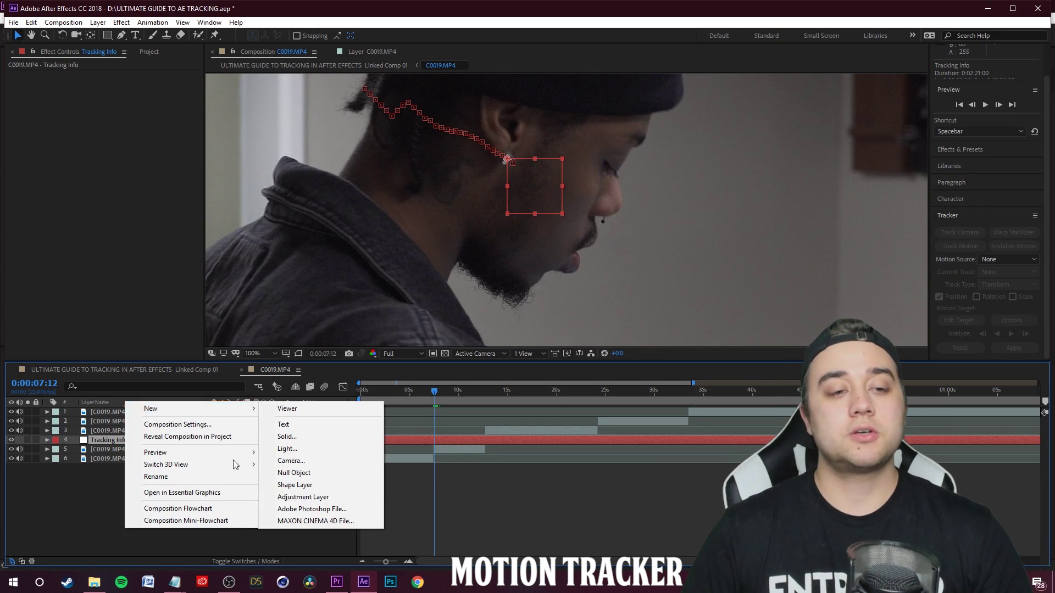
left_click(117, 530)
left_click(135, 36)
left_click_drag(394, 146, 751, 288)
type("test")
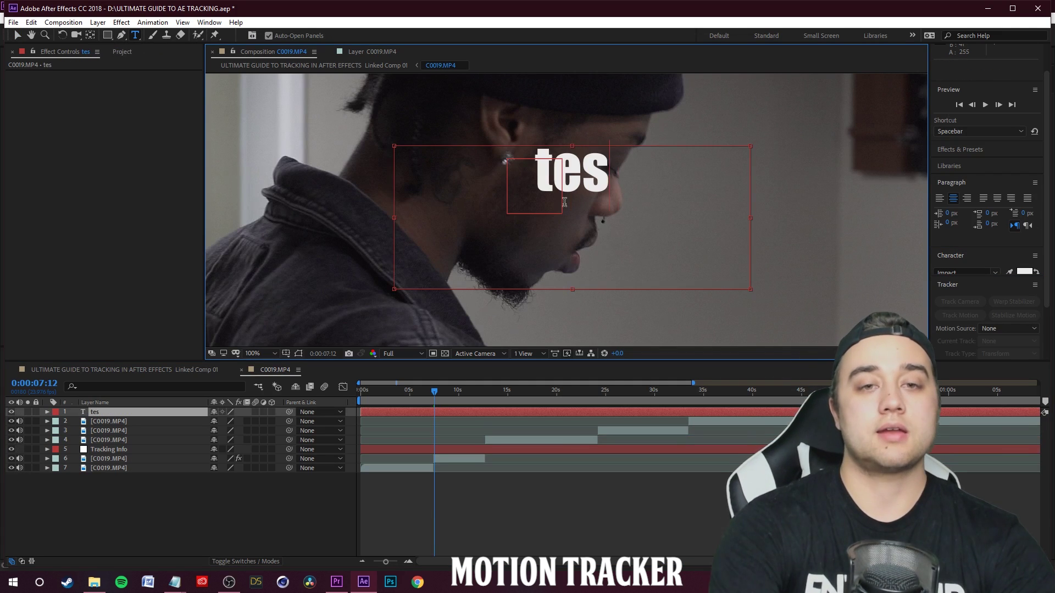
left_click(237, 495)
Step: Move the "test" text down beside the man's jaw, below the earring, and deselect it
key("v")
left_click_drag(575, 186, 493, 252)
left_click(568, 272)
left_click(136, 524)
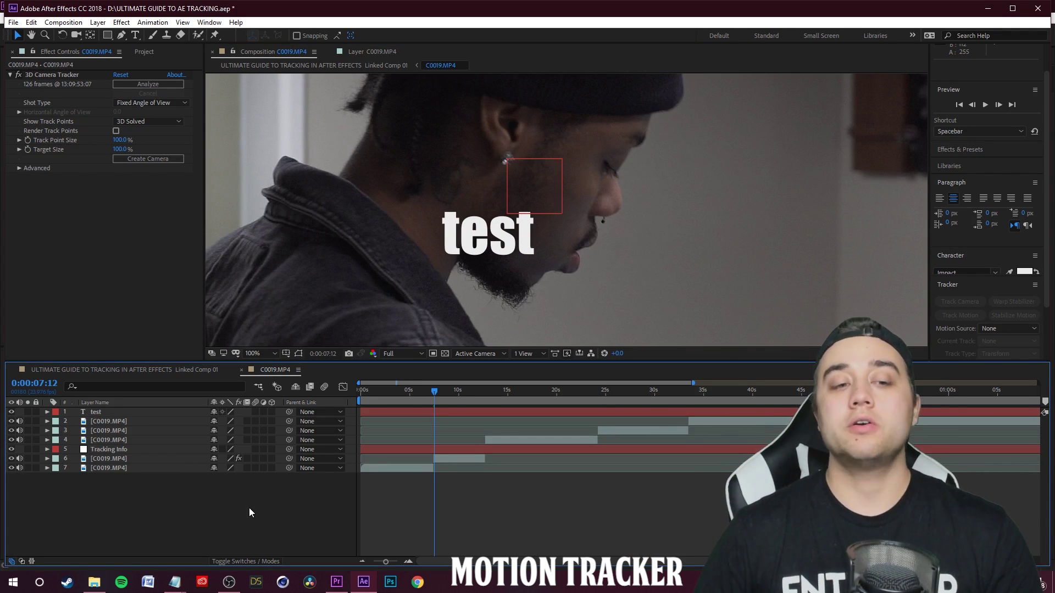
Step: Parent the "test" text layer to the Tracking Info null
left_click(225, 564)
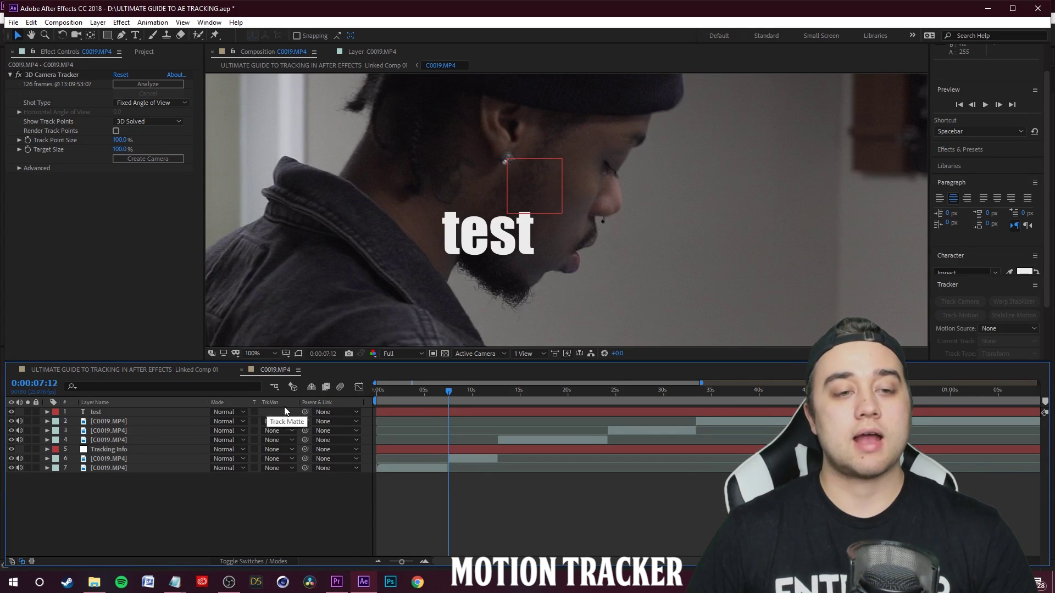
left_click(336, 412)
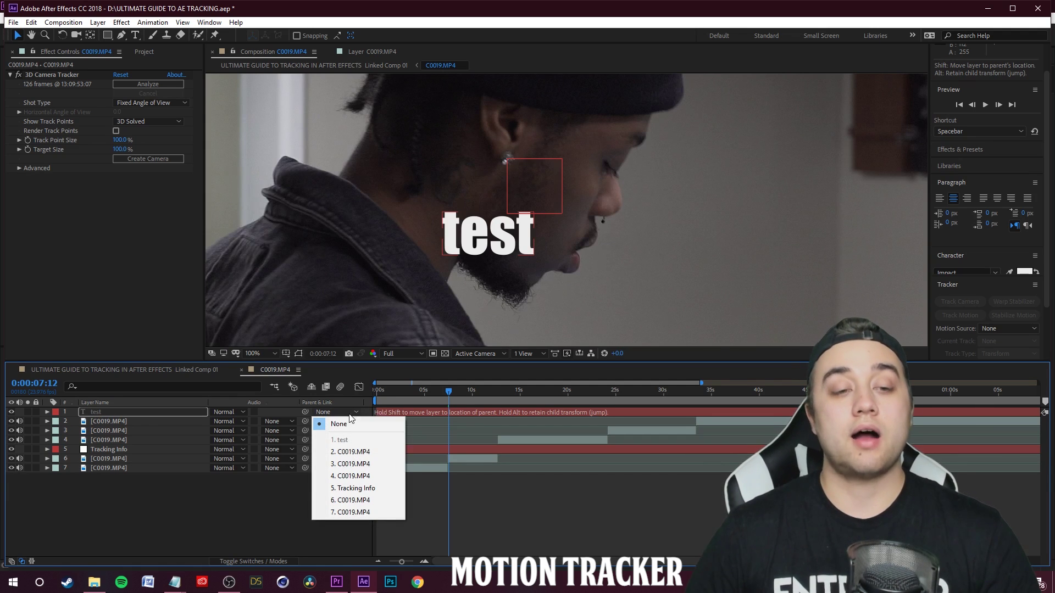
left_click(352, 488)
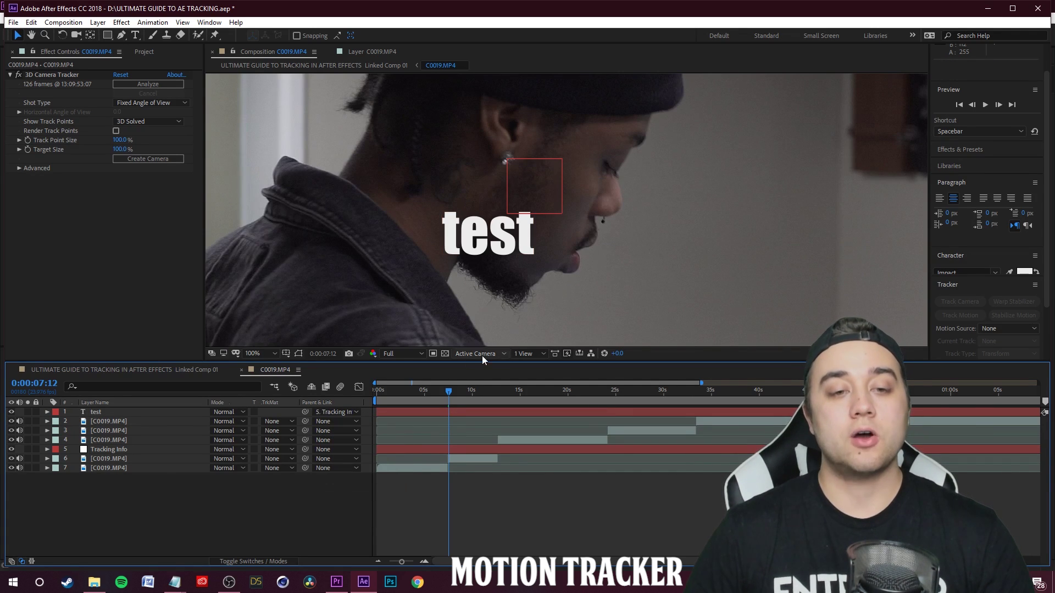
Step: Set the preview resolution to Third and preview the "test" text following the earring through the tracked section
key("Page_Up")
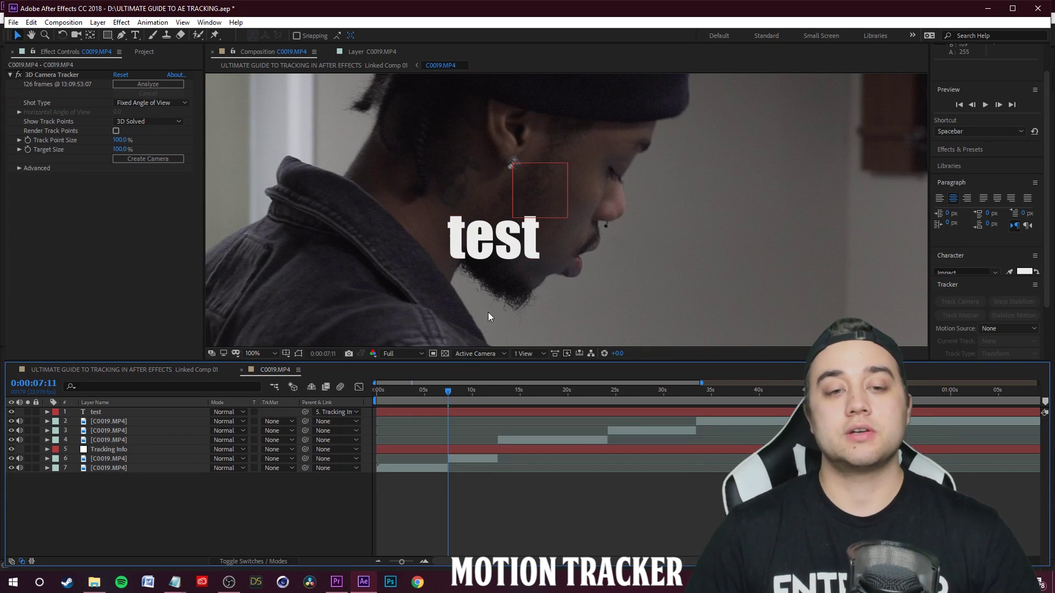
left_click_drag(448, 394, 451, 391)
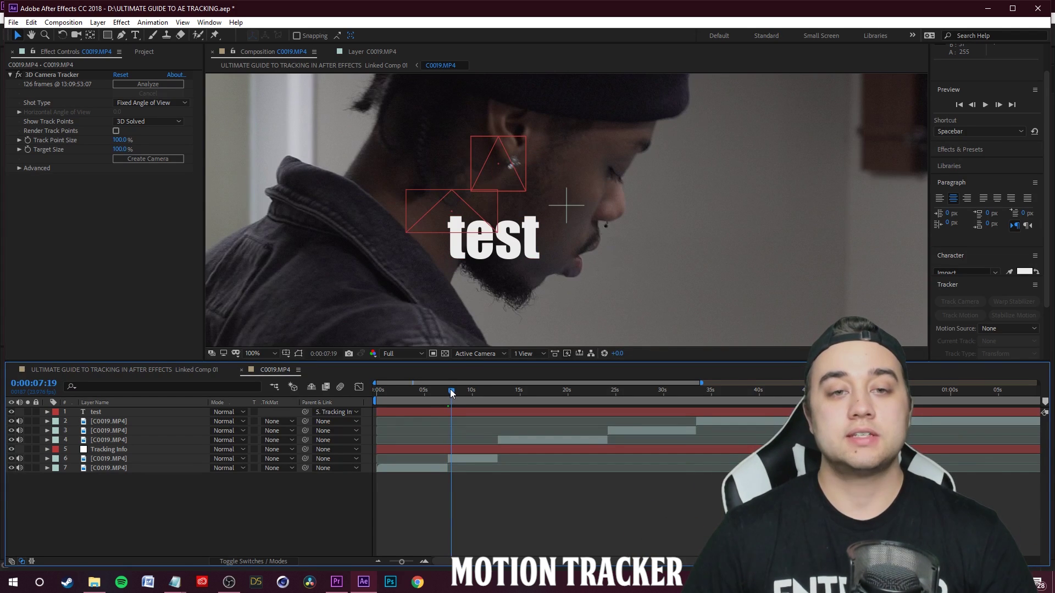
left_click_drag(452, 391, 449, 392)
left_click(392, 358)
left_click(422, 400)
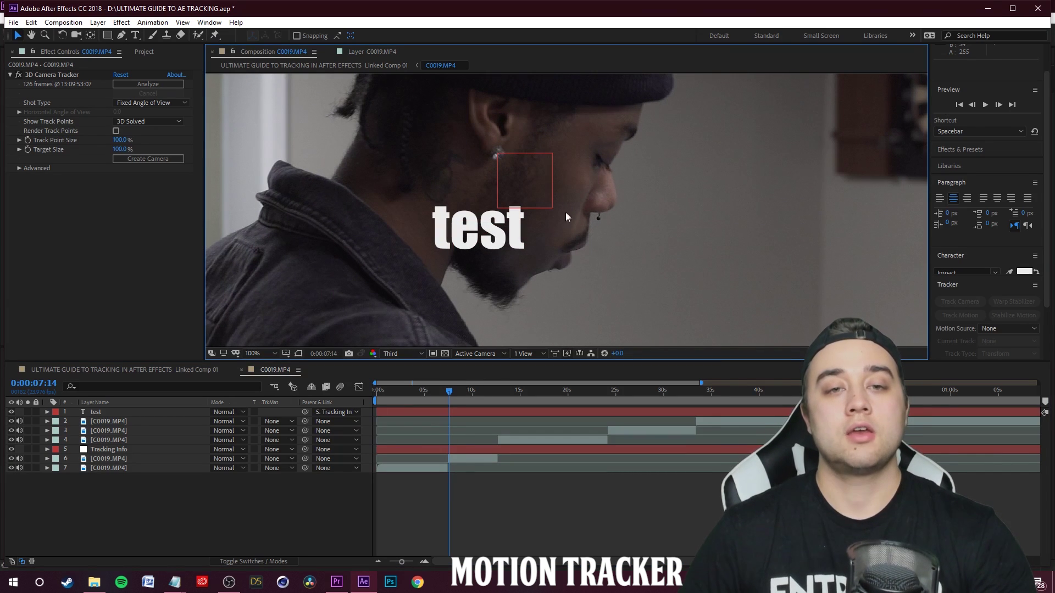
left_click_drag(457, 400, 450, 395)
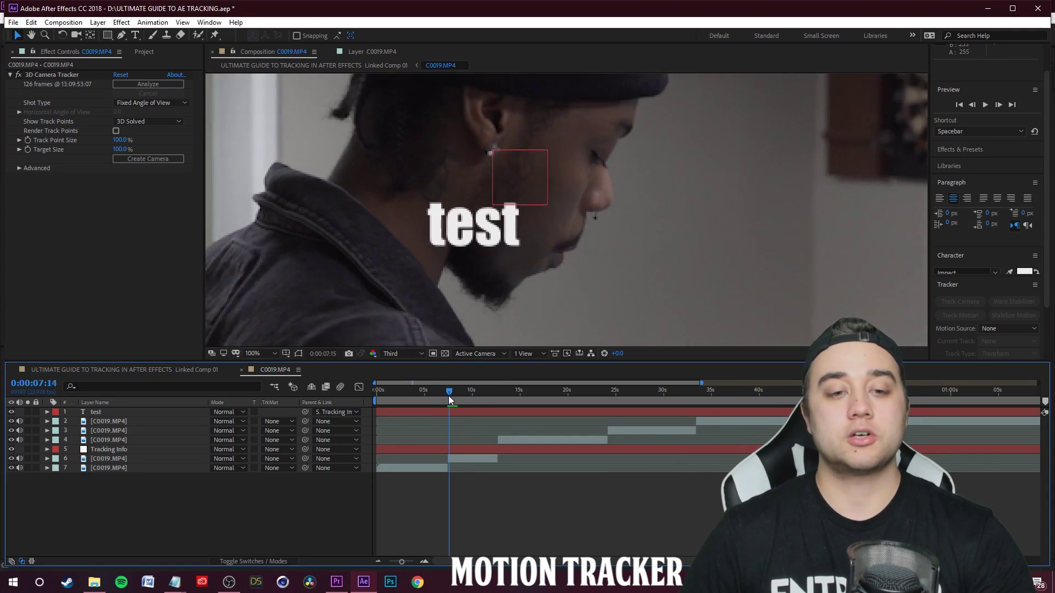
scroll(531, 193, "down", 6)
scroll(562, 214, "up", 6)
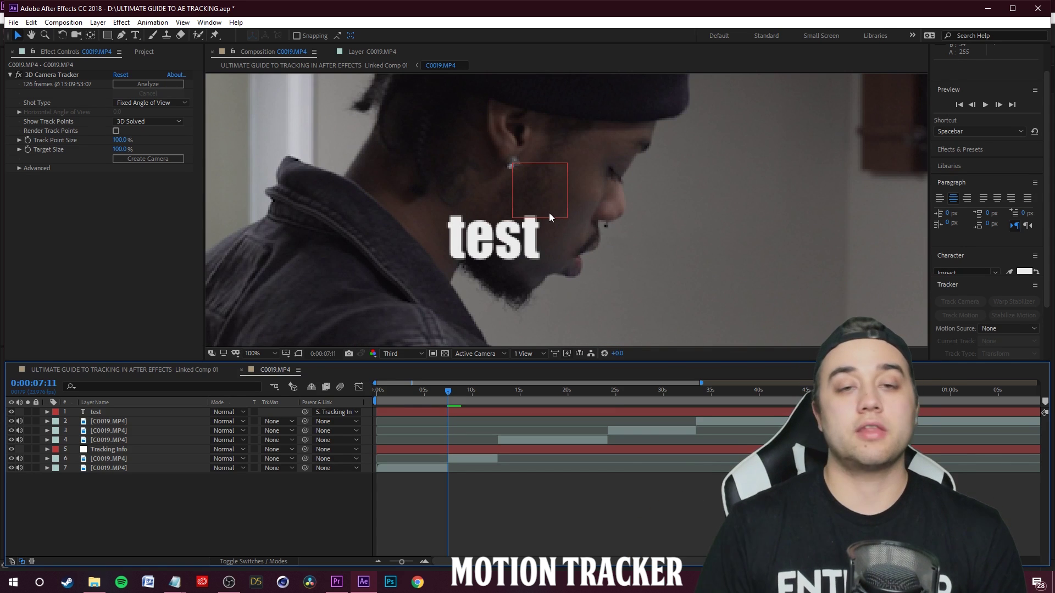
Step: Scrub onward from the tracked clip to look over the following shots in the composition
left_click(447, 398)
left_click_drag(447, 395, 513, 394)
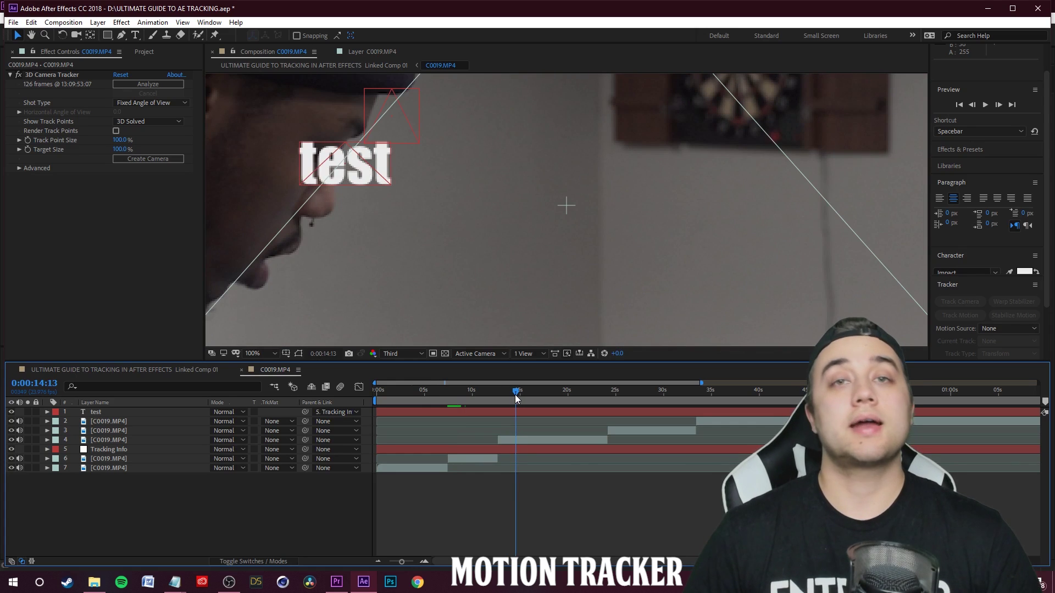
scroll(501, 198, "down", 2)
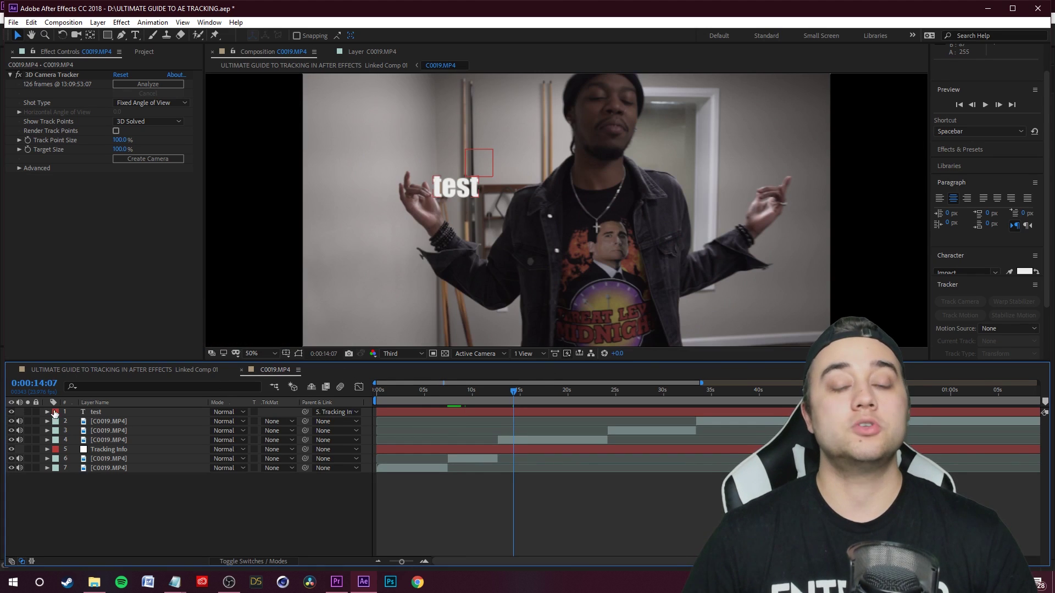
scroll(533, 257, "down", 1)
left_click_drag(512, 396, 645, 407)
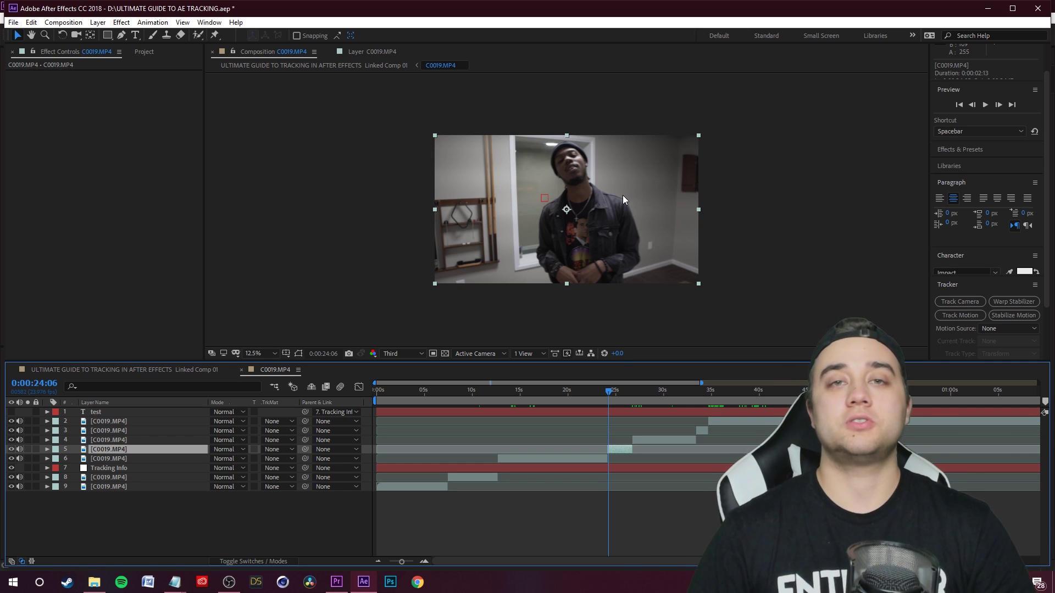
Step: Step through the short clip on layer 5 to examine how the man's head moves in the frame
left_click_drag(609, 391, 610, 392)
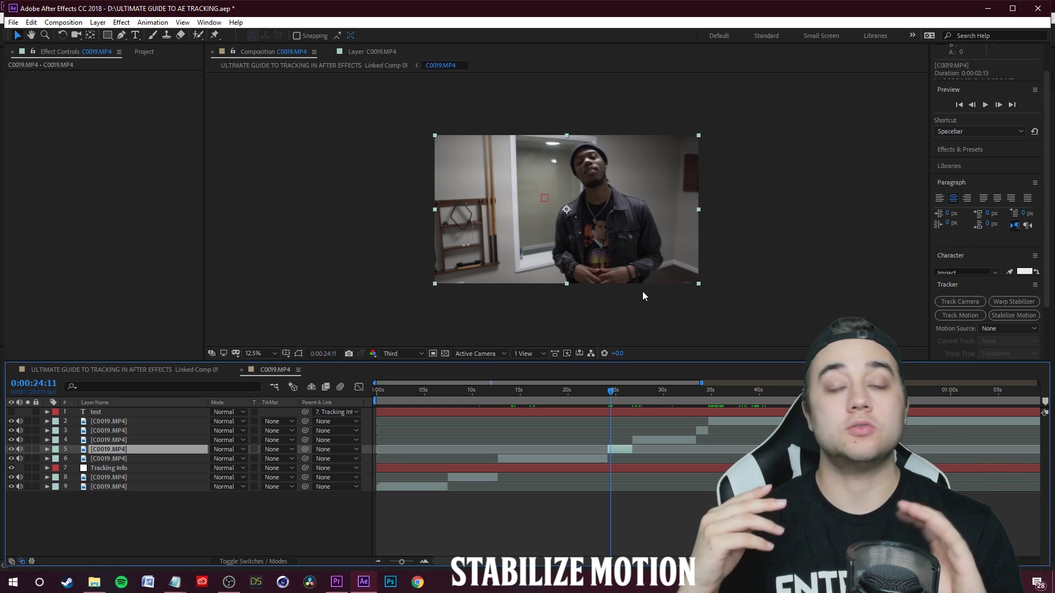
key("comma")
key("period")
key("period")
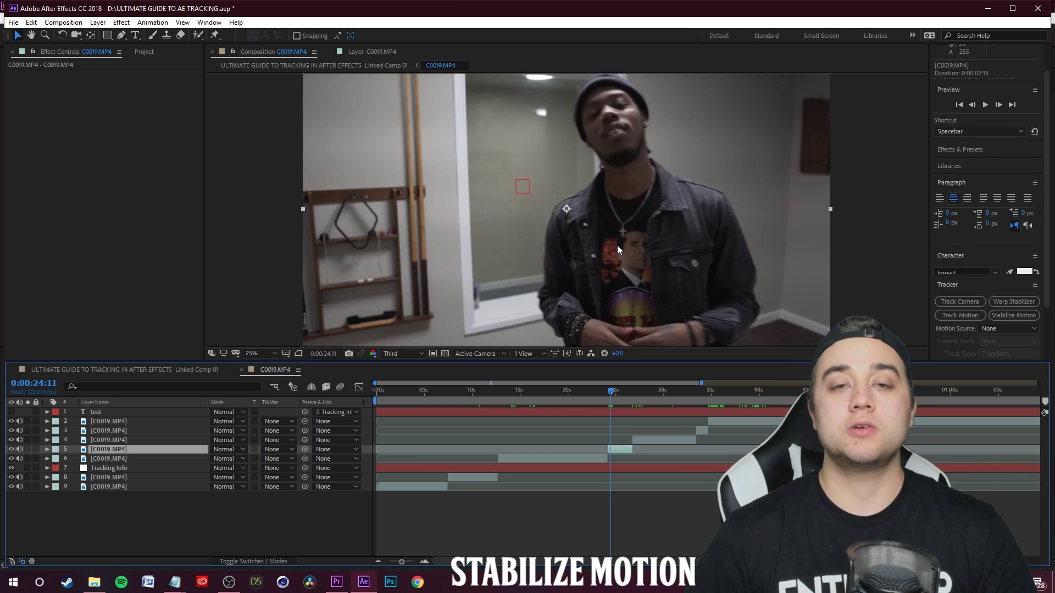
key("Page_Up")
key("Page_Up")
key("Page_Up")
key("Page_Up")
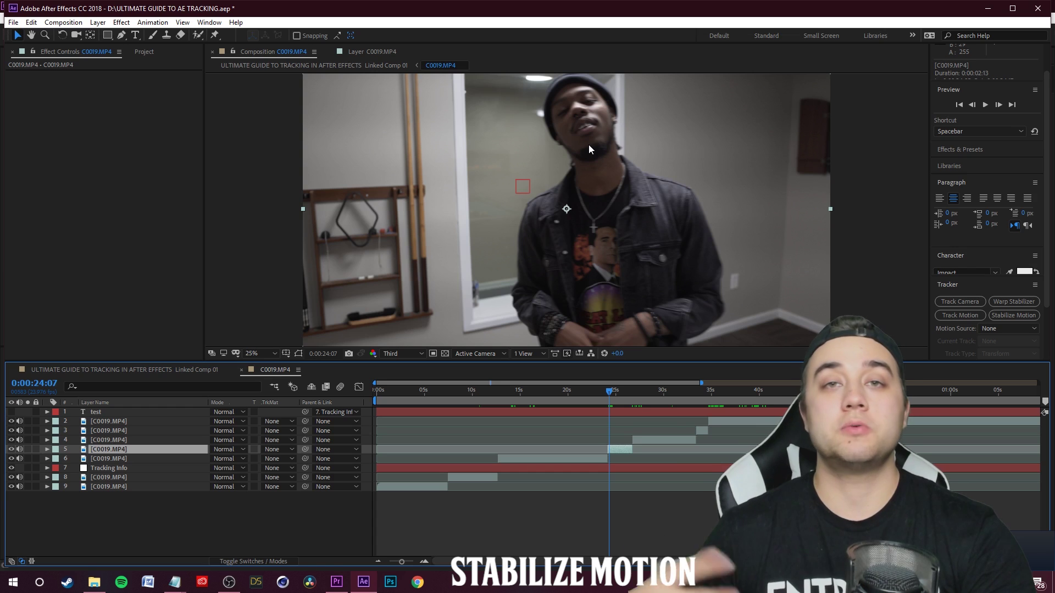
Step: Start a Stabilize Motion track on the clip on layer 5
left_click_drag(588, 144, 601, 181)
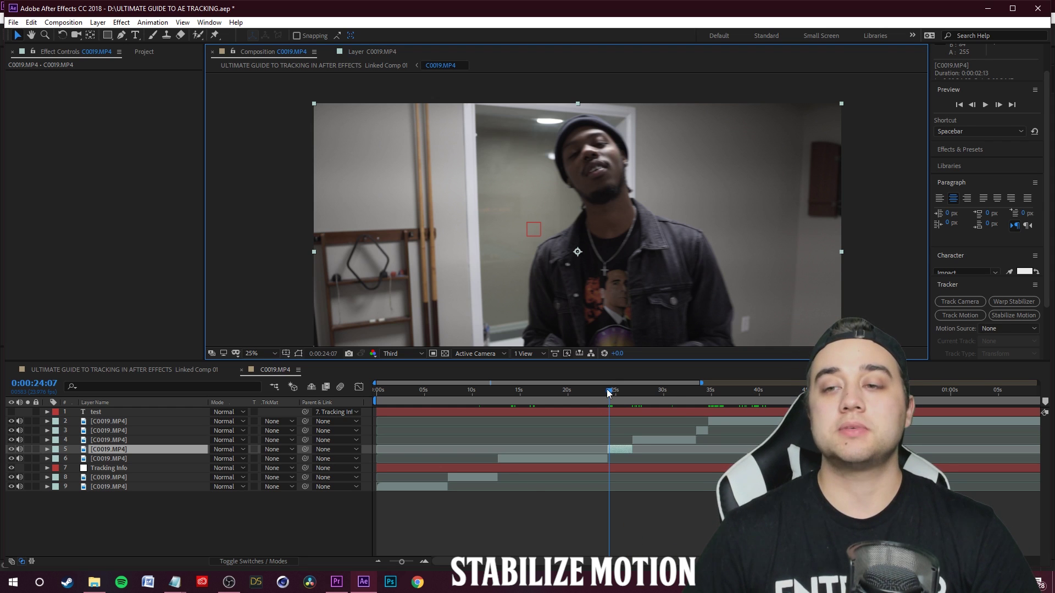
left_click(116, 451)
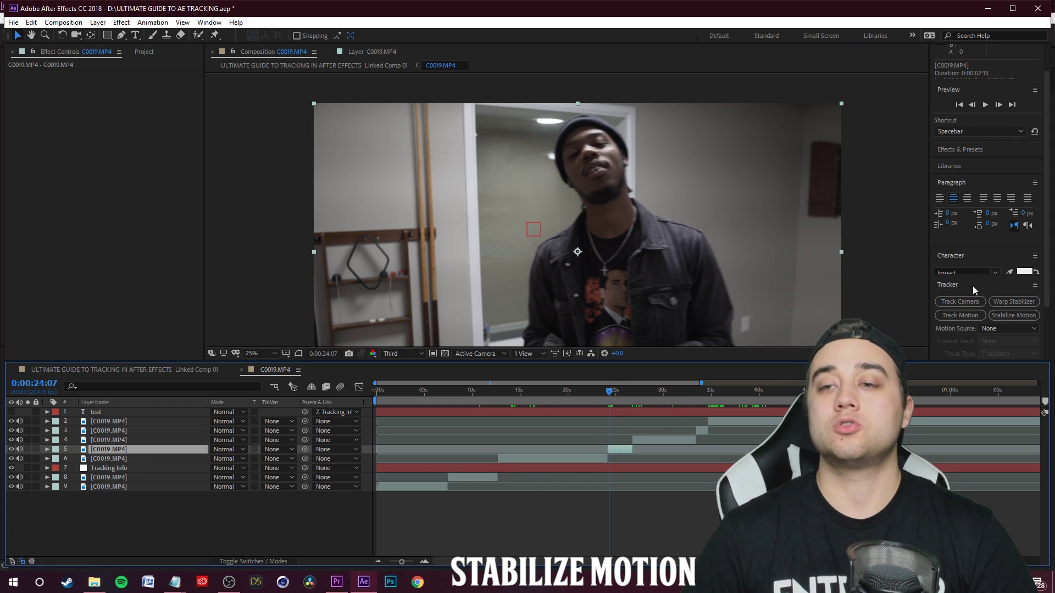
left_click(1009, 318)
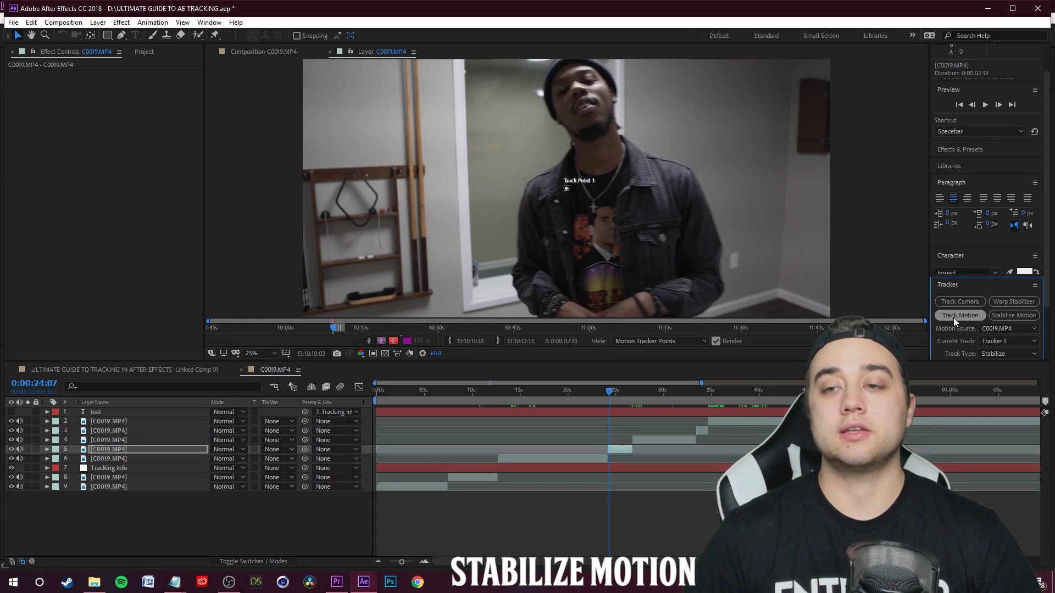
Step: Move Track Point 1 from the man's jacket up onto his face
scroll(577, 157, "up", 3)
key("space")
left_click_drag(637, 136, 642, 225)
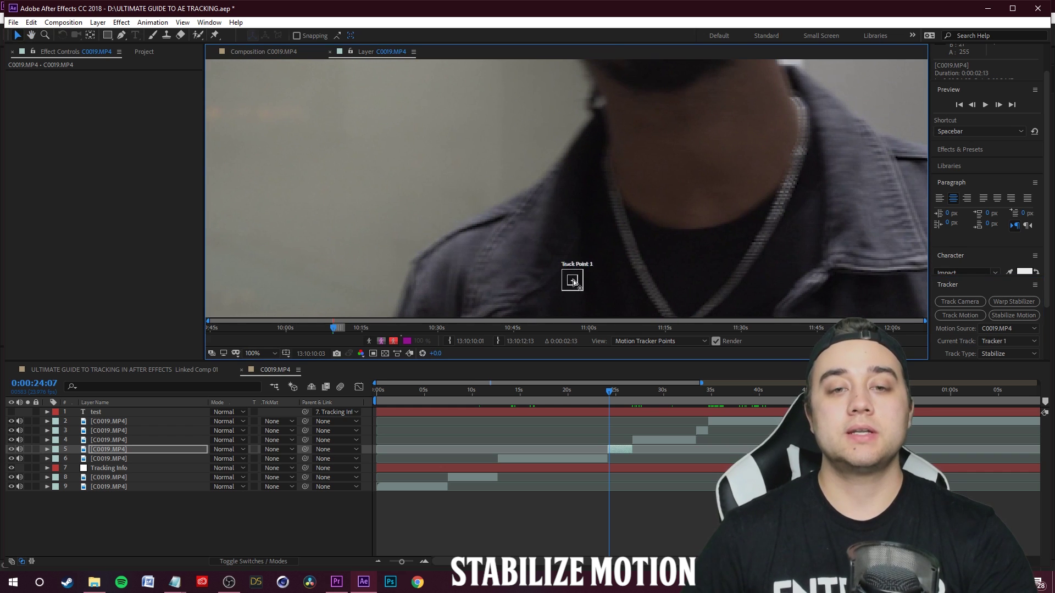
left_click_drag(574, 282, 635, 120)
key("space")
left_click_drag(689, 112, 627, 114)
key("space")
left_click_drag(693, 144, 704, 246)
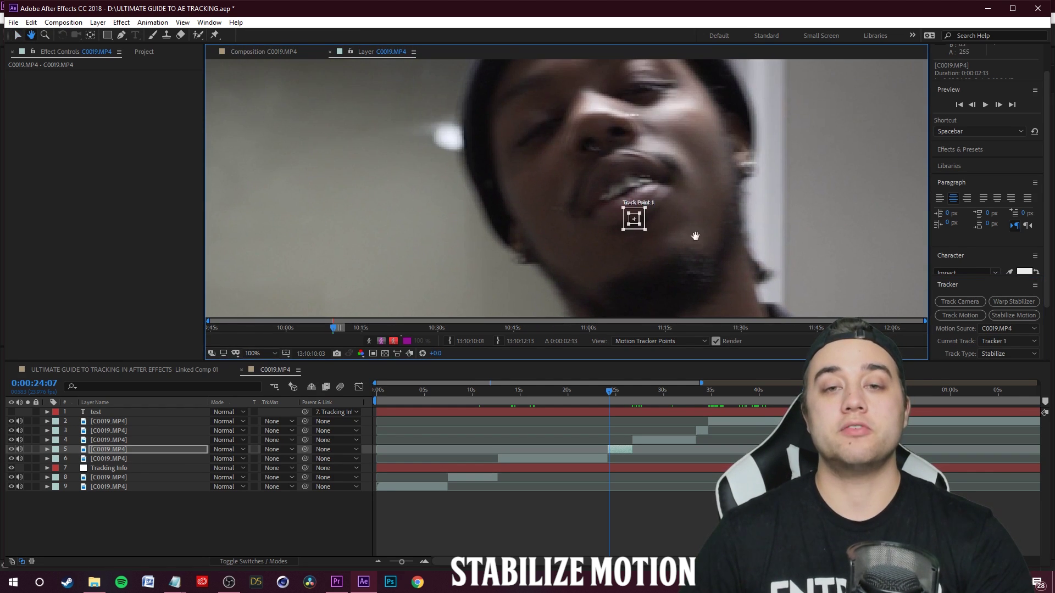
left_click_drag(639, 221, 571, 193)
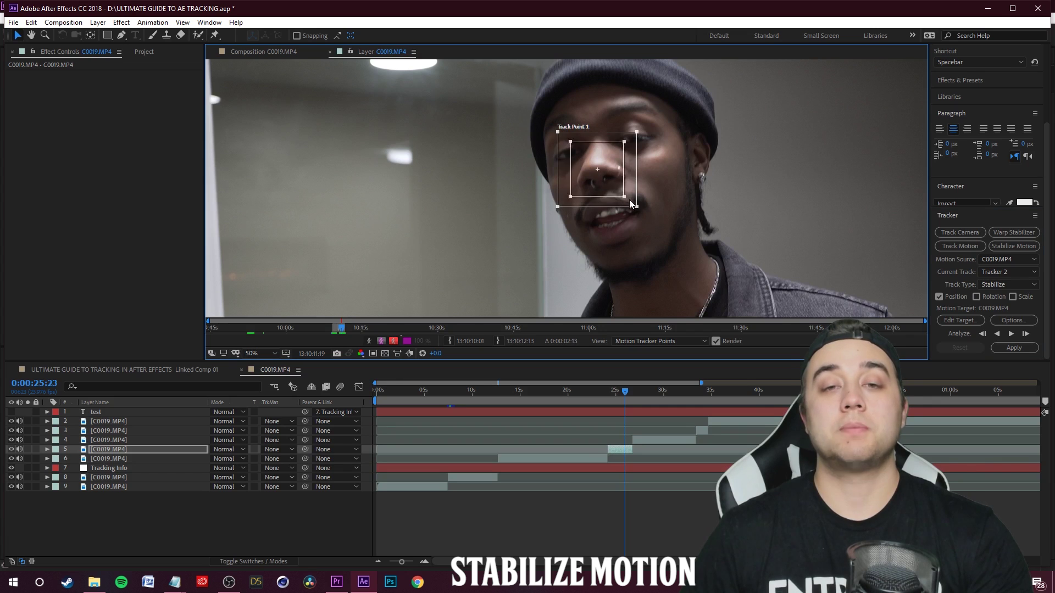
Step: Fit the track region around the man's nose and apply the analyzed position stabilization to the layer 5 clip
left_click_drag(628, 199, 624, 193)
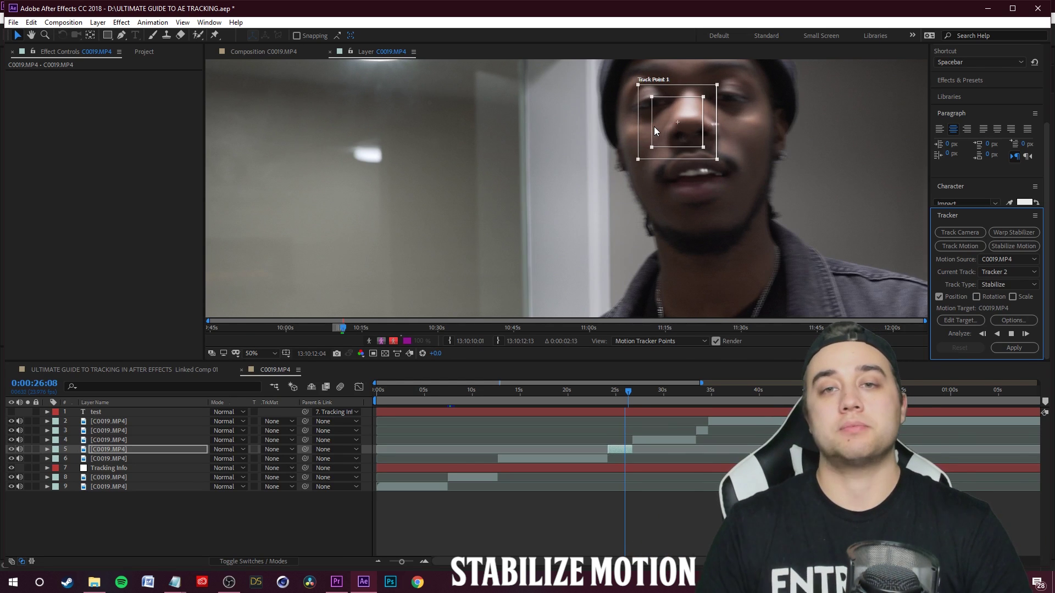
left_click(1014, 348)
left_click(517, 303)
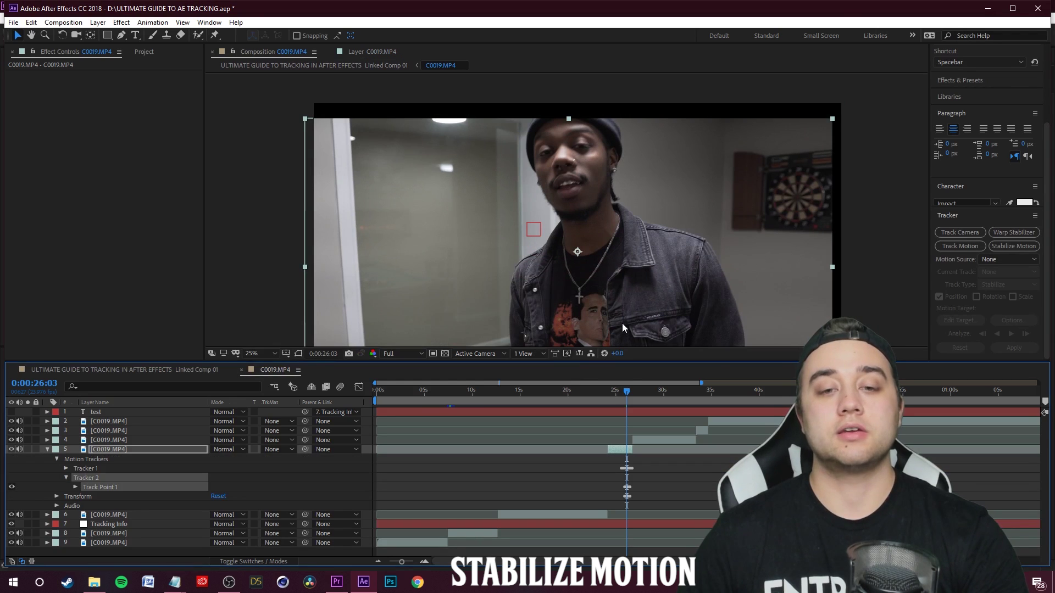
Step: Scale up the stabilized clip at 0:00:26:06 until it covers the black edges of the frame
key("period")
key("period")
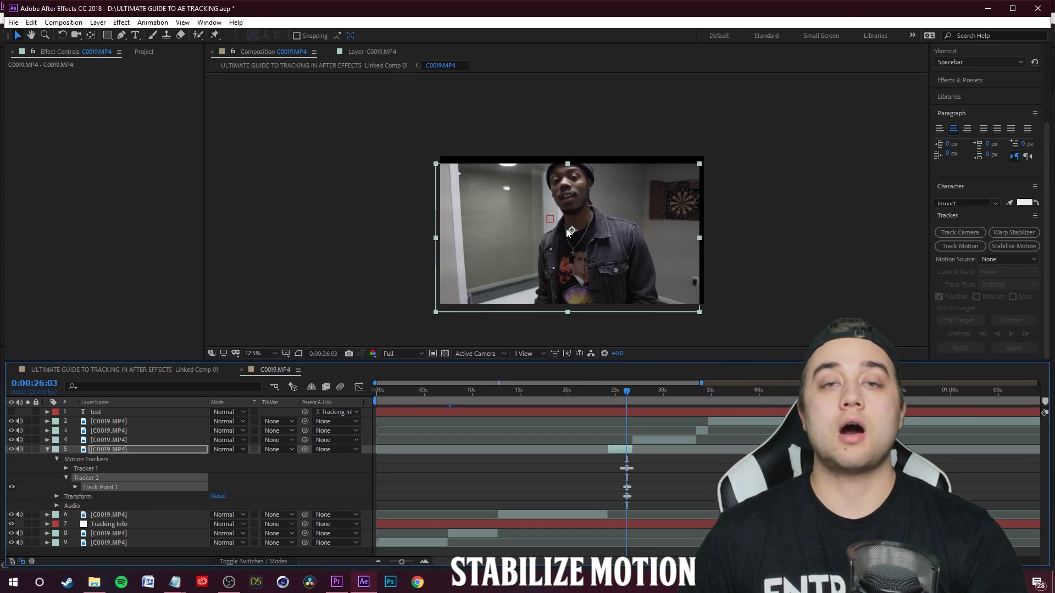
left_click_drag(627, 392, 628, 396)
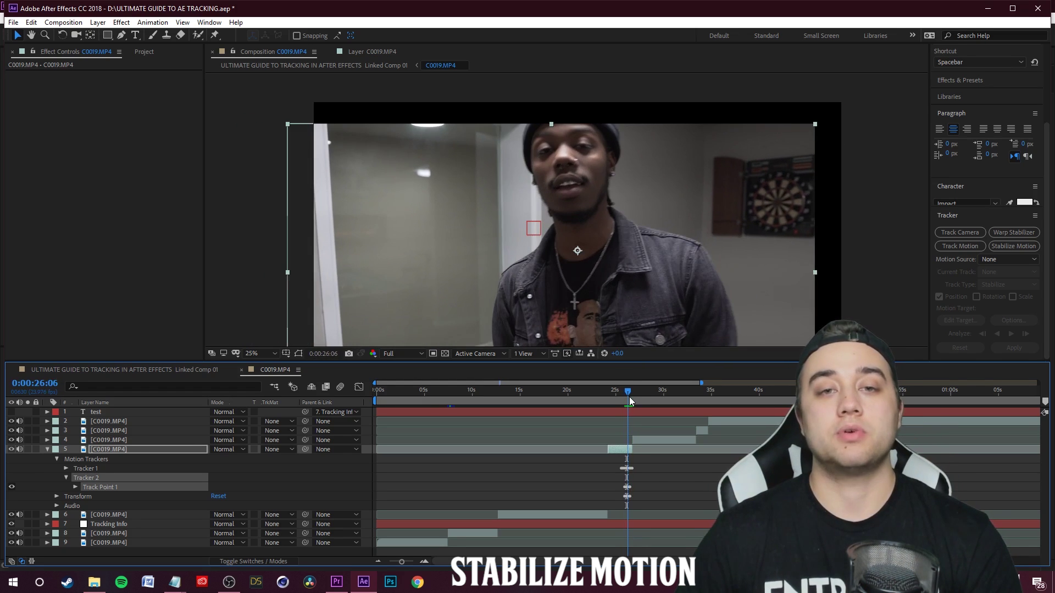
key("comma")
left_click_drag(692, 169, 708, 153)
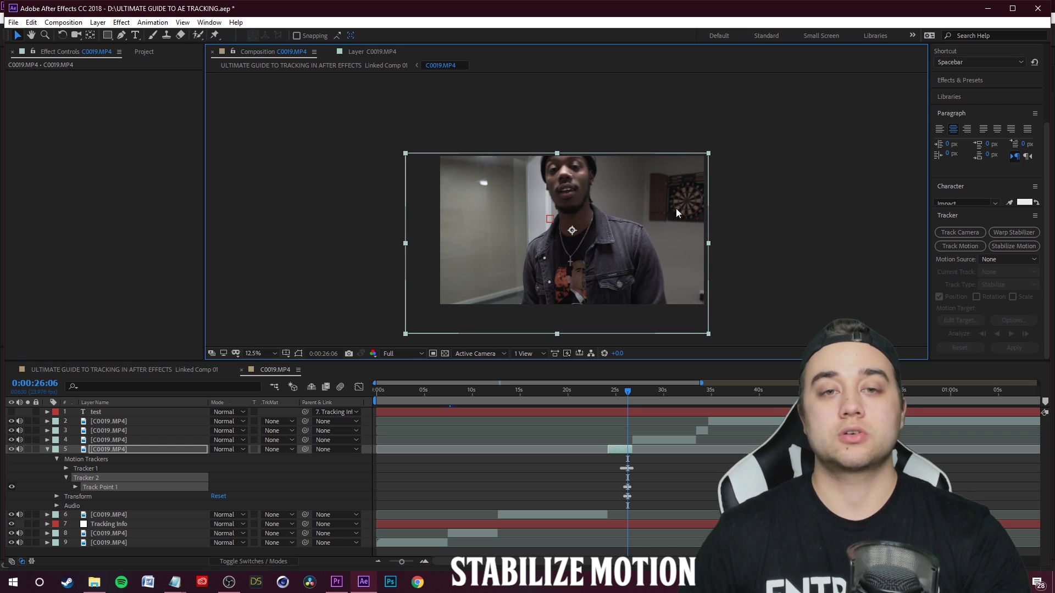
key("period")
key("period")
key("comma")
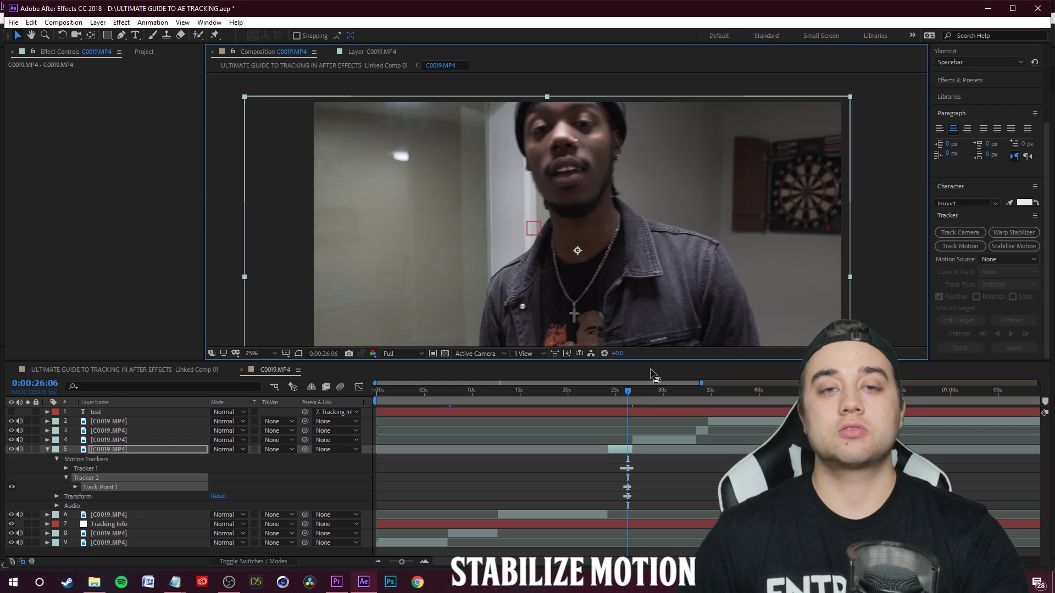
Step: Enlarge the stabilized clip further at 0:00:26:17 so it fills the frame, and scrub back through it to check the result
left_click_drag(628, 391, 631, 394)
key("comma")
key("comma")
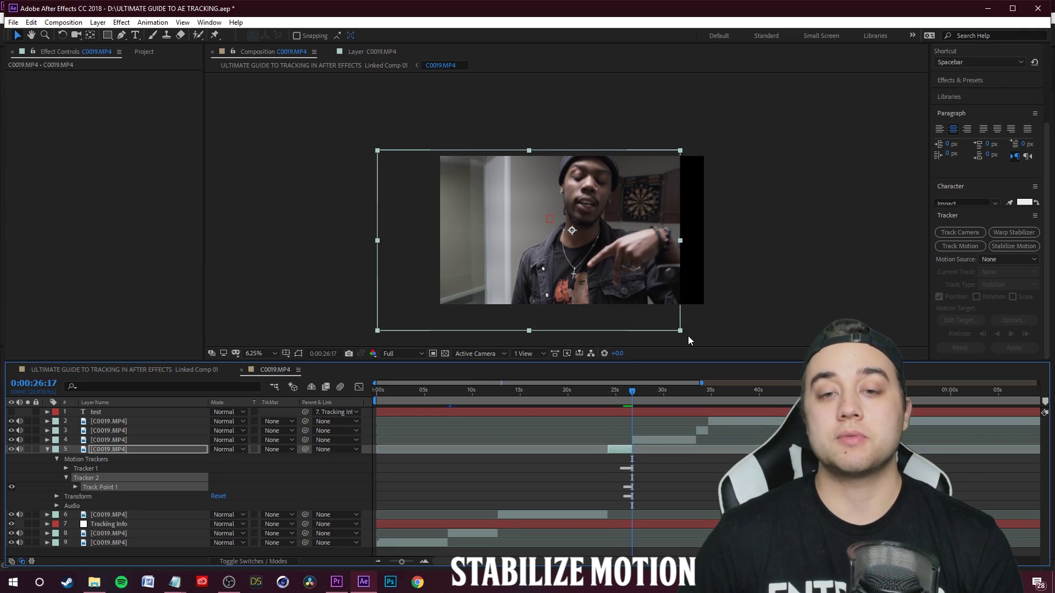
key("period")
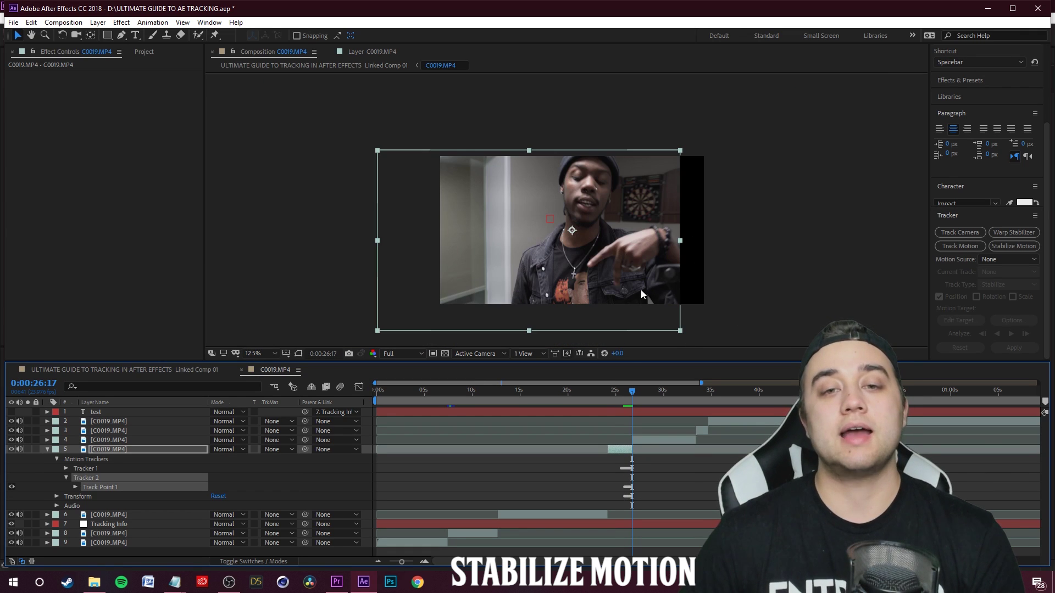
left_click_drag(680, 330, 706, 341)
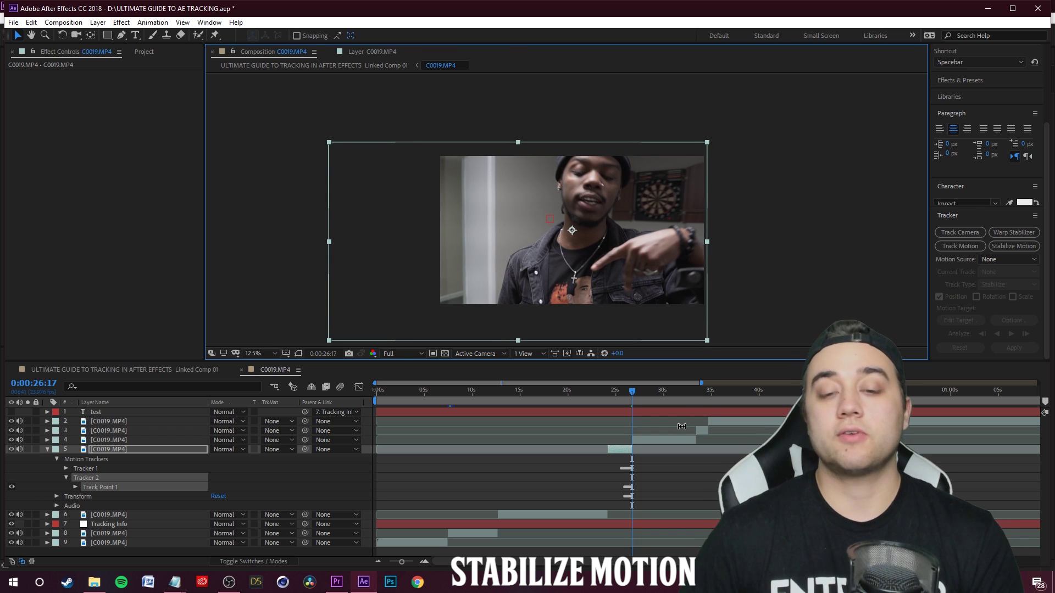
key("comma")
left_click(628, 391)
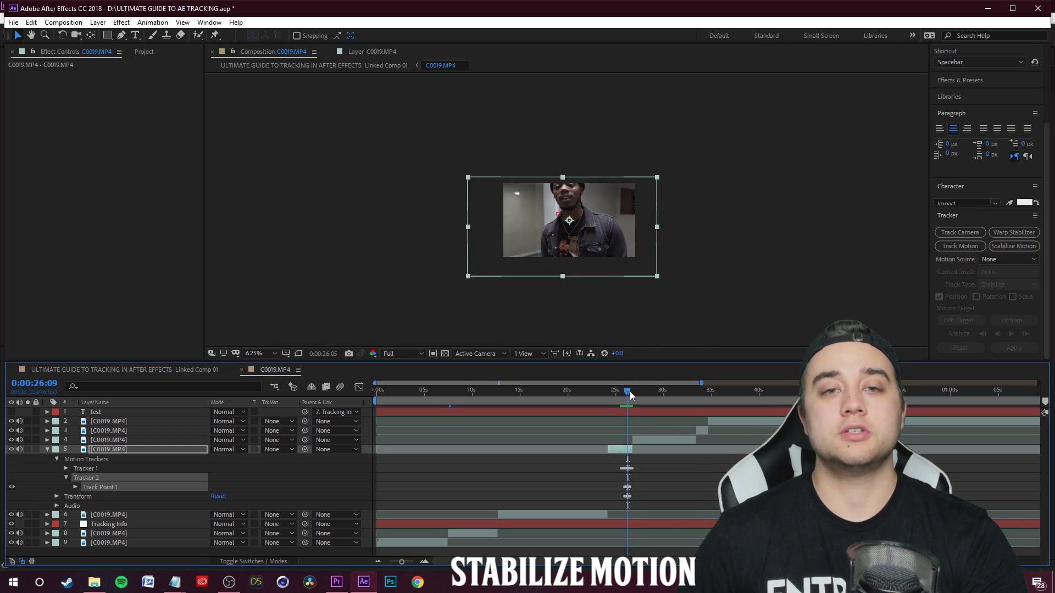
left_click_drag(627, 392, 627, 395)
key("period")
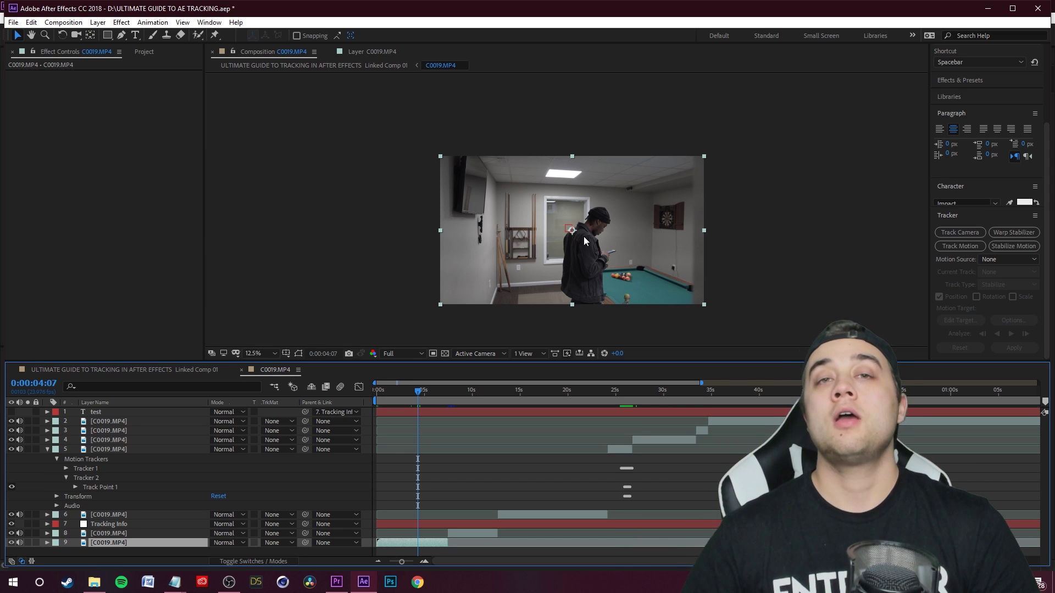
Step: Duplicate the pool room clip on layer 9 and rename the copy "tv track"
key("period")
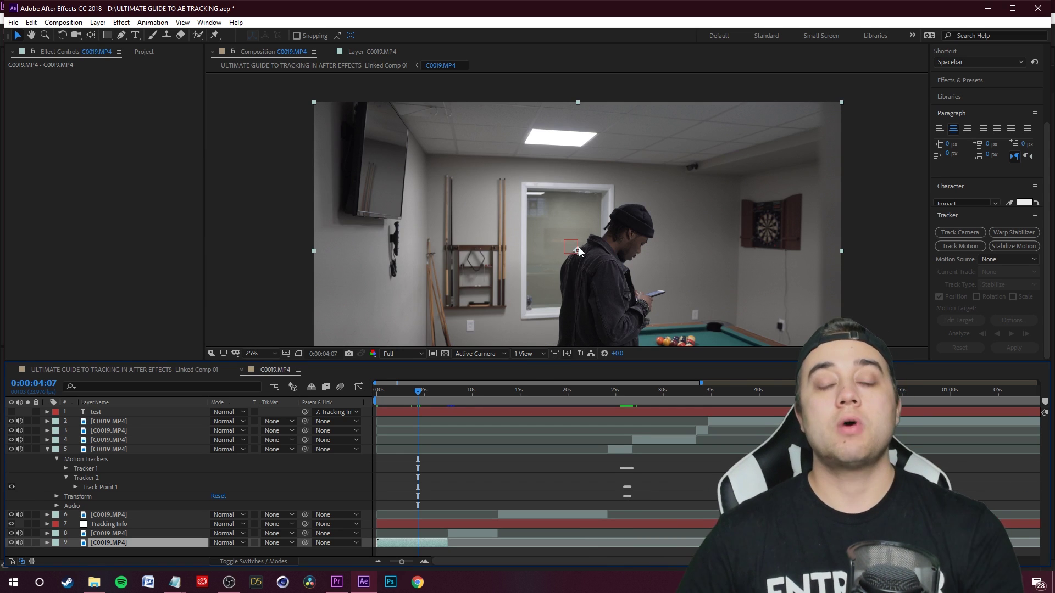
middle_click(616, 207)
mouse_move(615, 207)
left_mouse_down()
mouse_move(580, 152)
mouse_move(618, 204)
left_mouse_up()
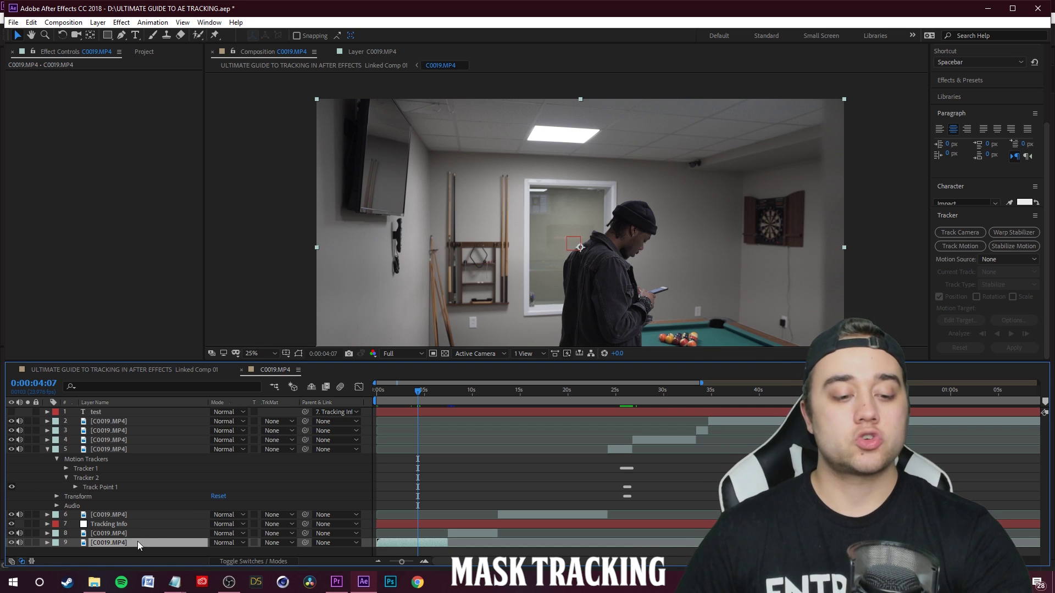
key("ctrl+d")
right_click(117, 542)
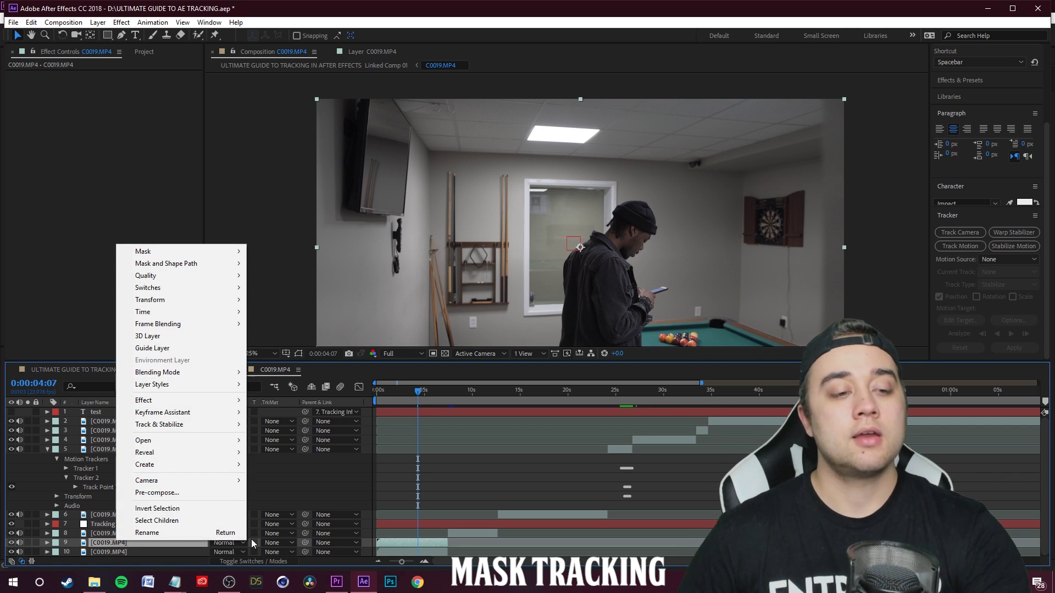
left_click(160, 532)
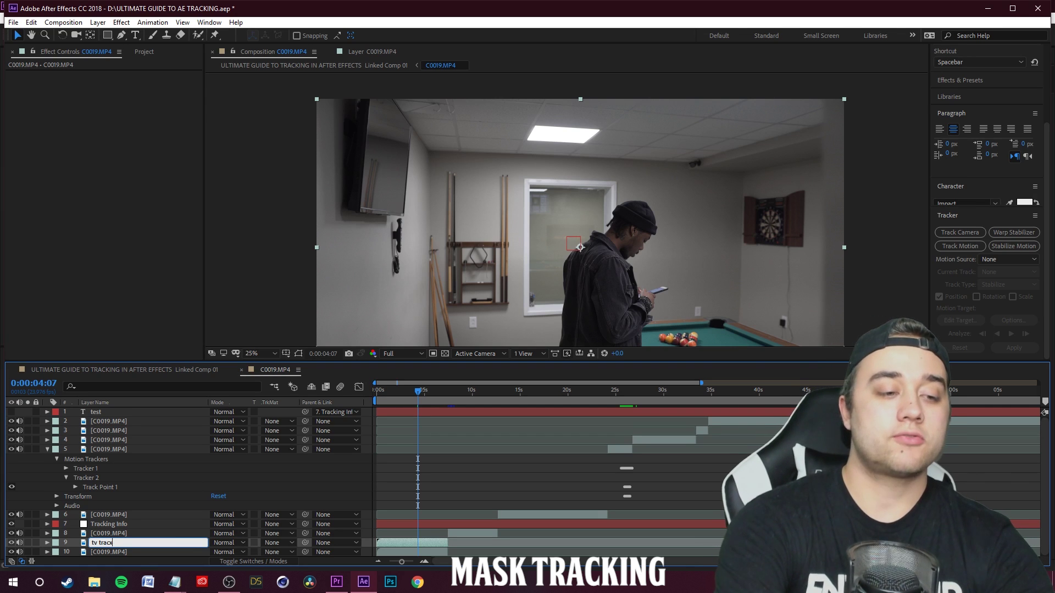
type("k")
left_click(136, 522)
left_click(114, 543)
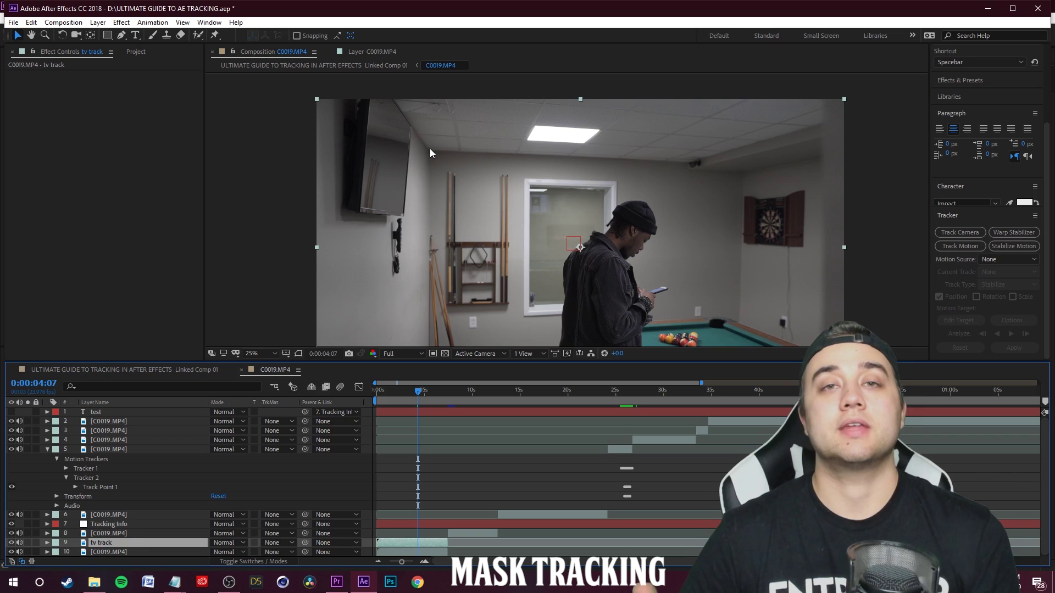
Step: Draw a closed four-point Pen tool mask around the wall TV's screen on the "tv track" layer
left_click(122, 37)
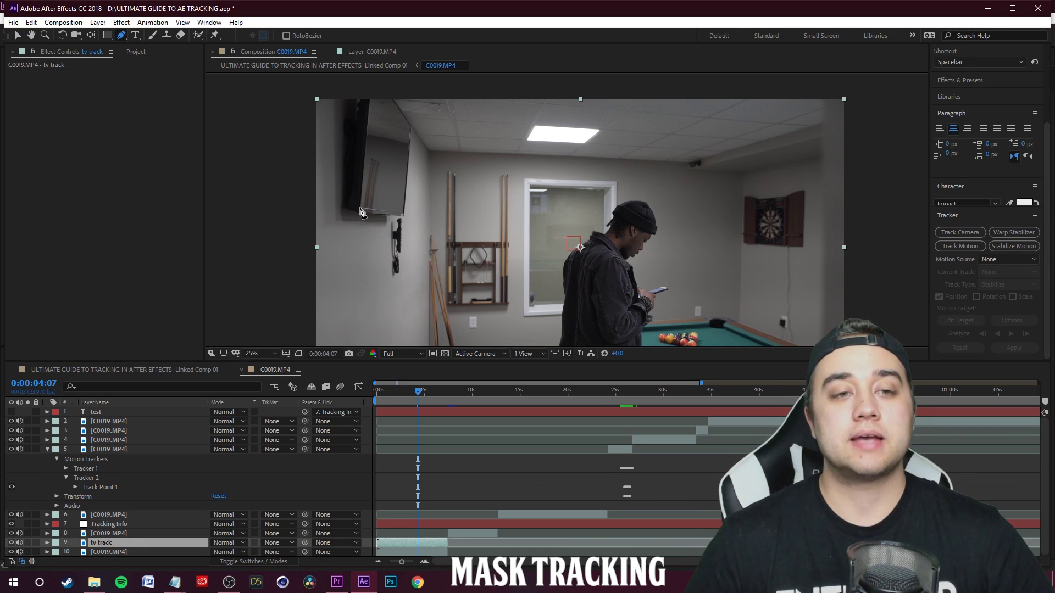
left_click(359, 208)
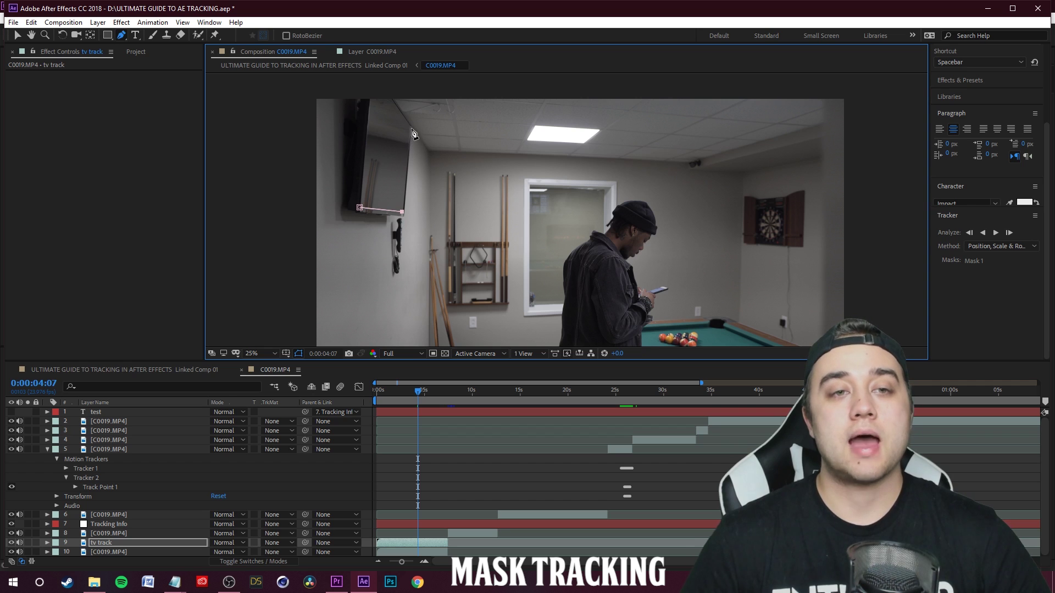
left_click(410, 126)
left_click(375, 89)
left_click(360, 208)
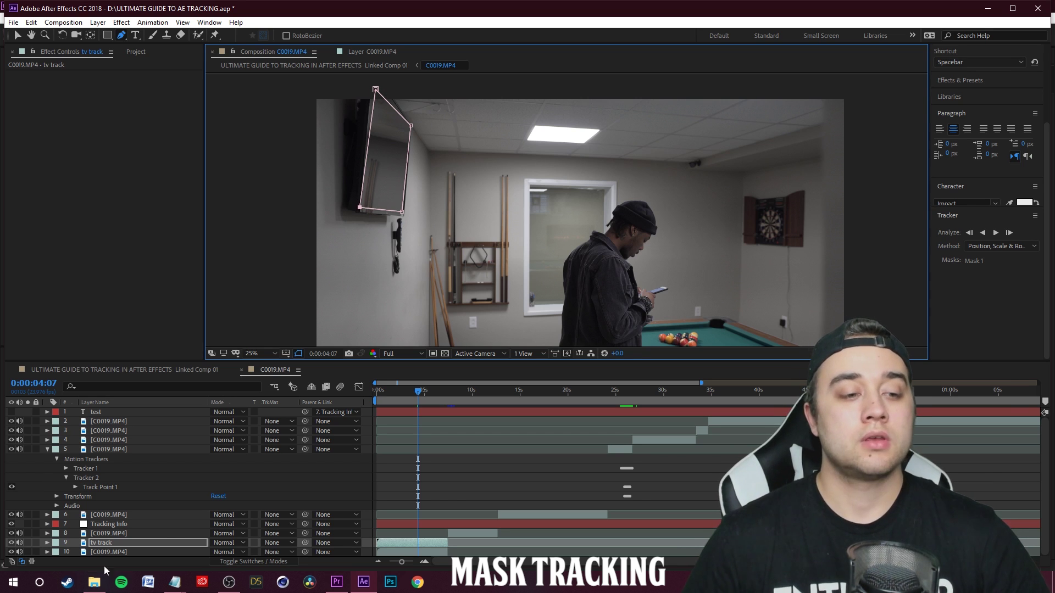
Step: Reveal the mask path of the "tv track" layer and extend the mask's top corner further above the frame
left_click(100, 542)
key("m")
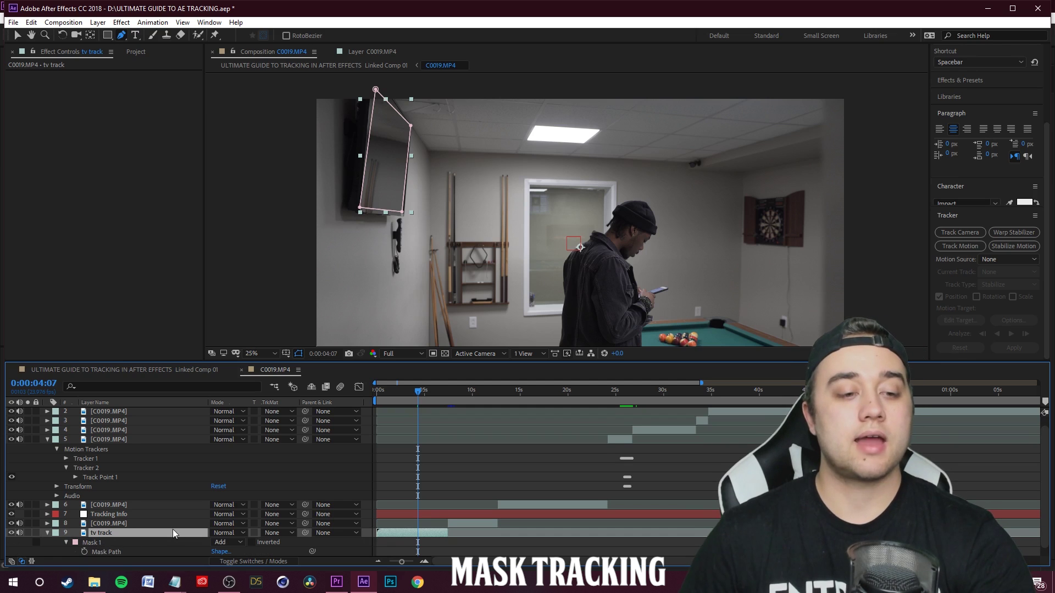
scroll(173, 531, "down", 1)
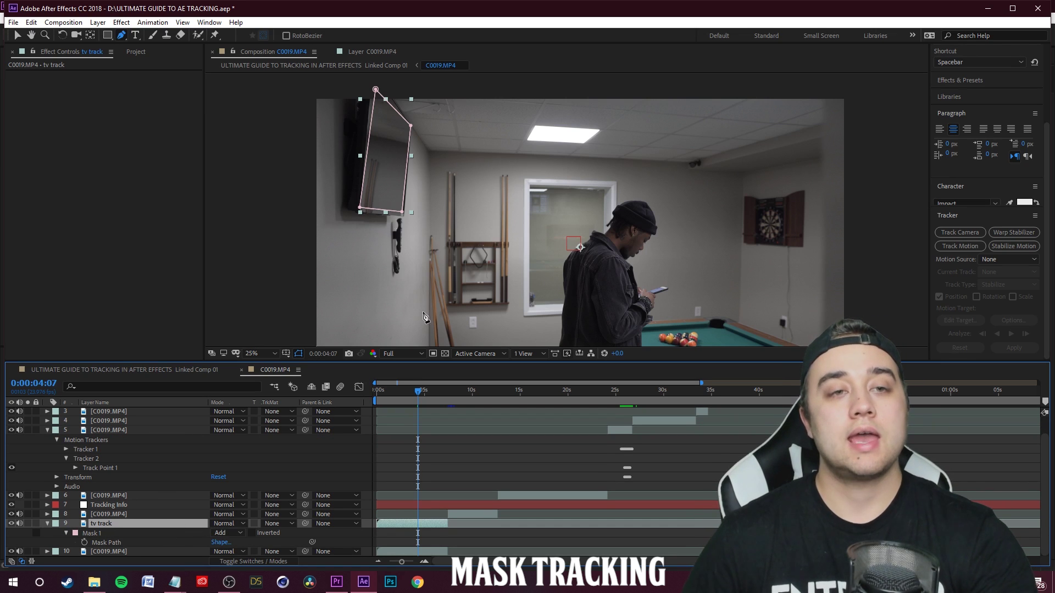
left_click_drag(376, 89, 372, 73)
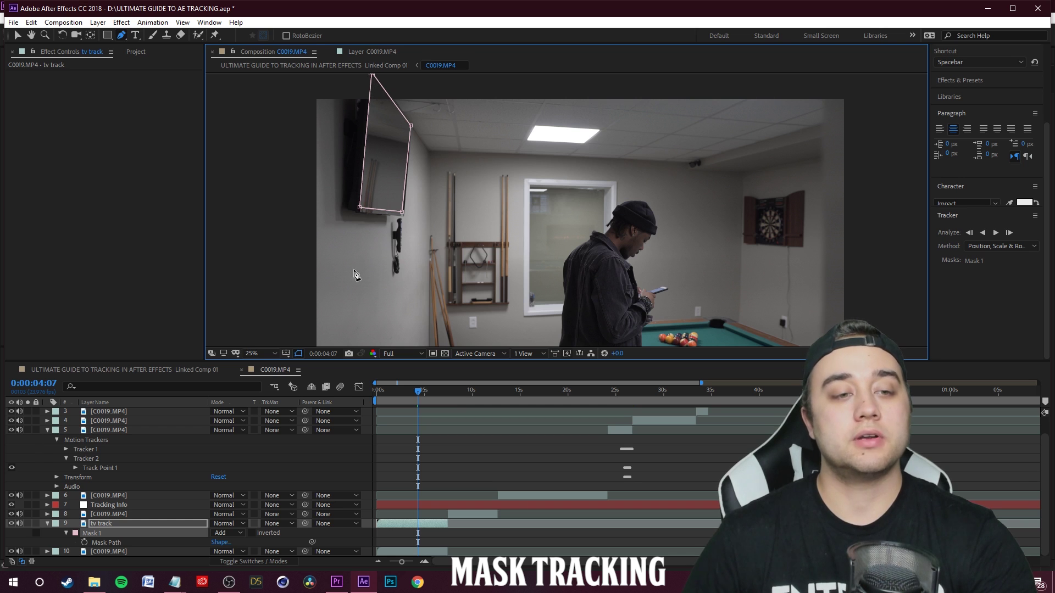
Step: Track Mask 1 forward with Track Mask, correcting its lower-left corner to the TV's edge at 0:00:04:18
right_click(93, 534)
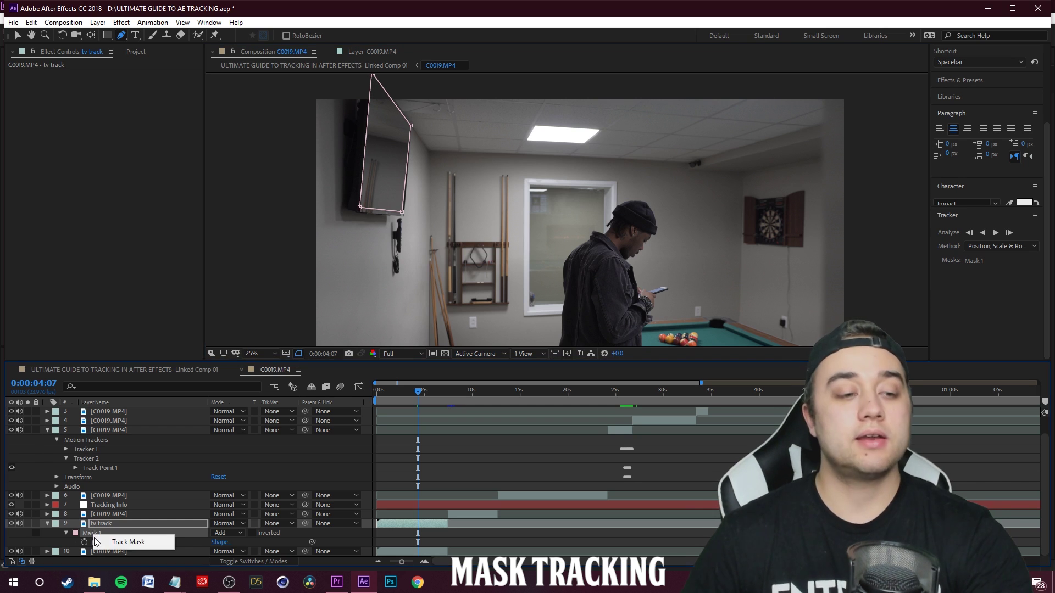
left_click(114, 543)
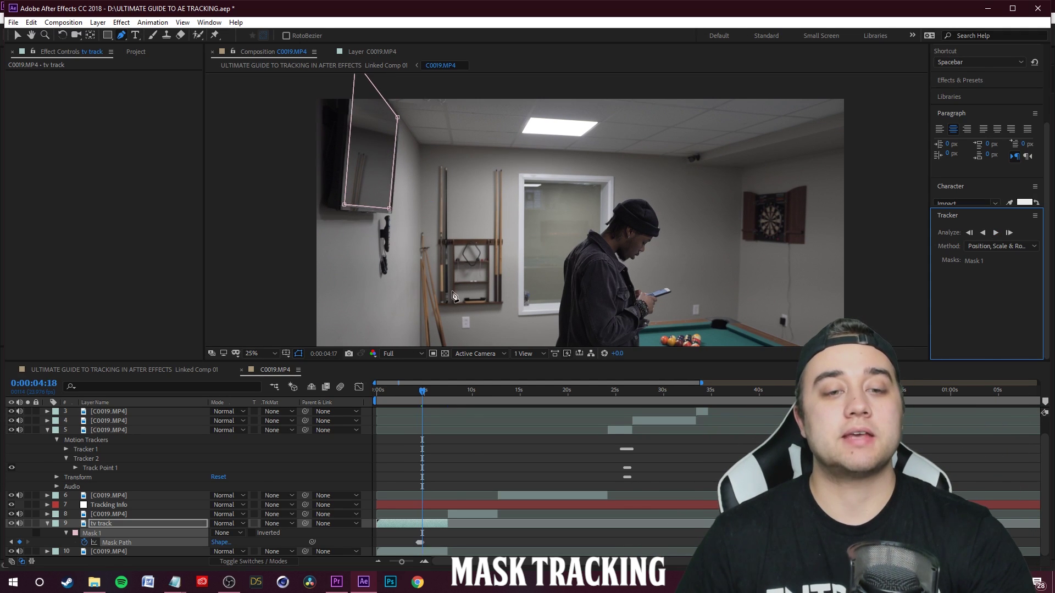
left_click_drag(346, 209, 340, 209)
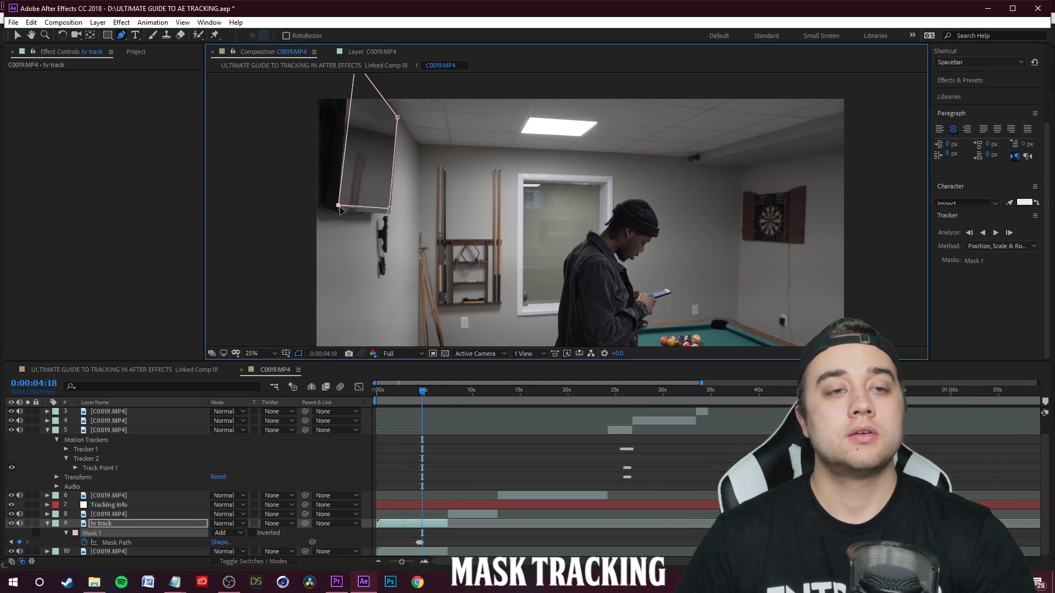
key("comma")
left_click_drag(461, 138, 458, 137)
left_click(996, 233)
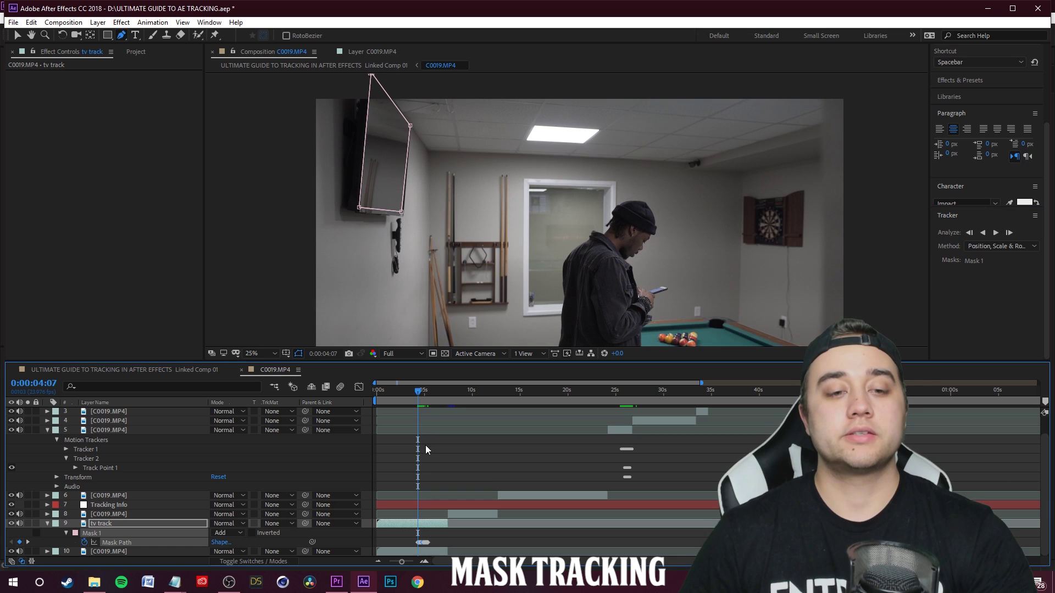
Step: Scrub to 0:00:04:12 to check the tracked TV mask and set Mask 1's mode to Subtract
left_click_drag(417, 393, 419, 393)
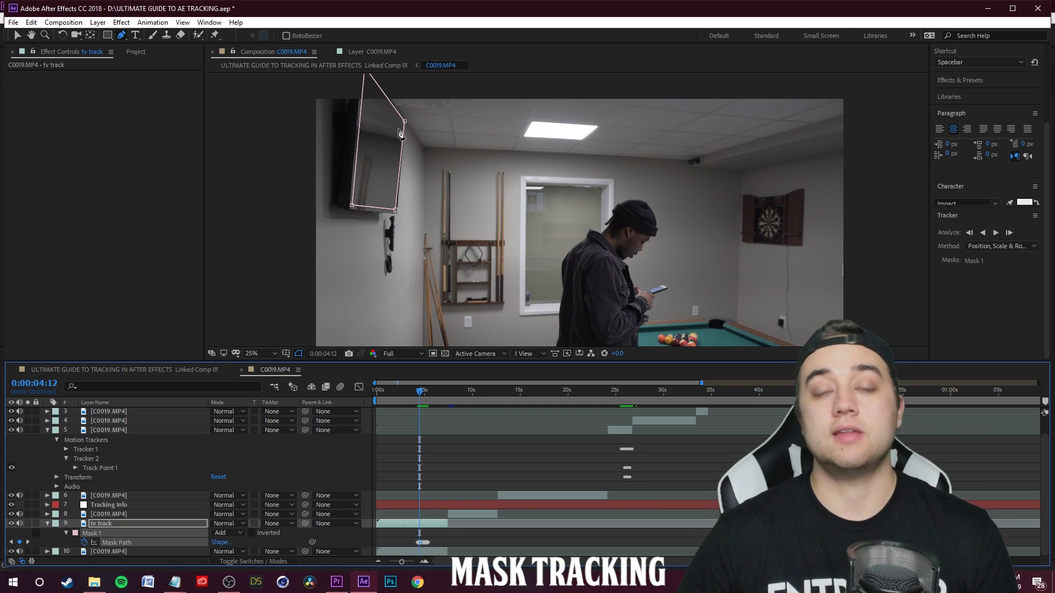
left_click(229, 534)
left_click(263, 475)
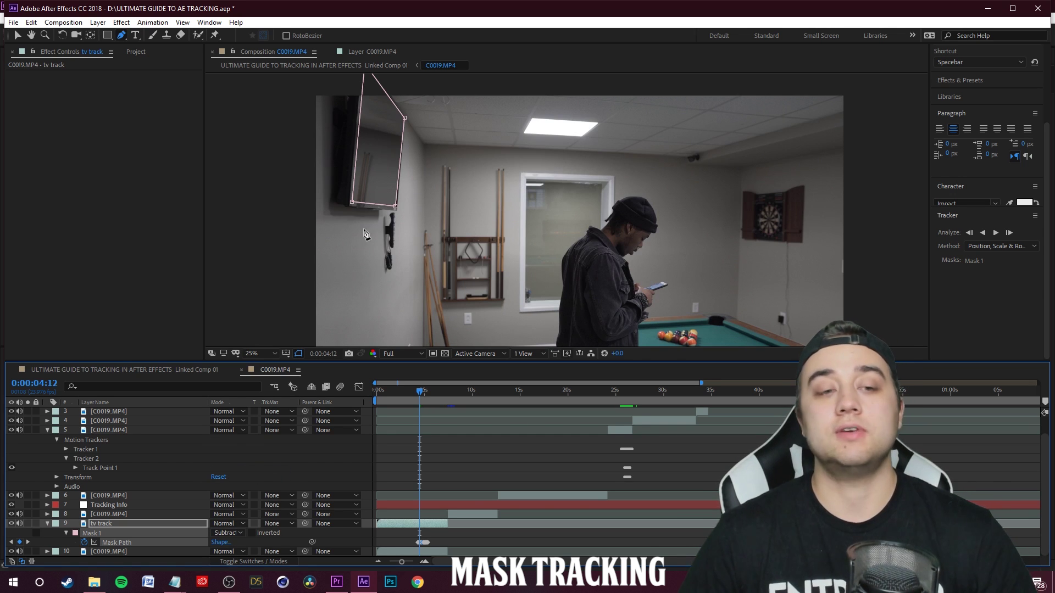
left_click(161, 523)
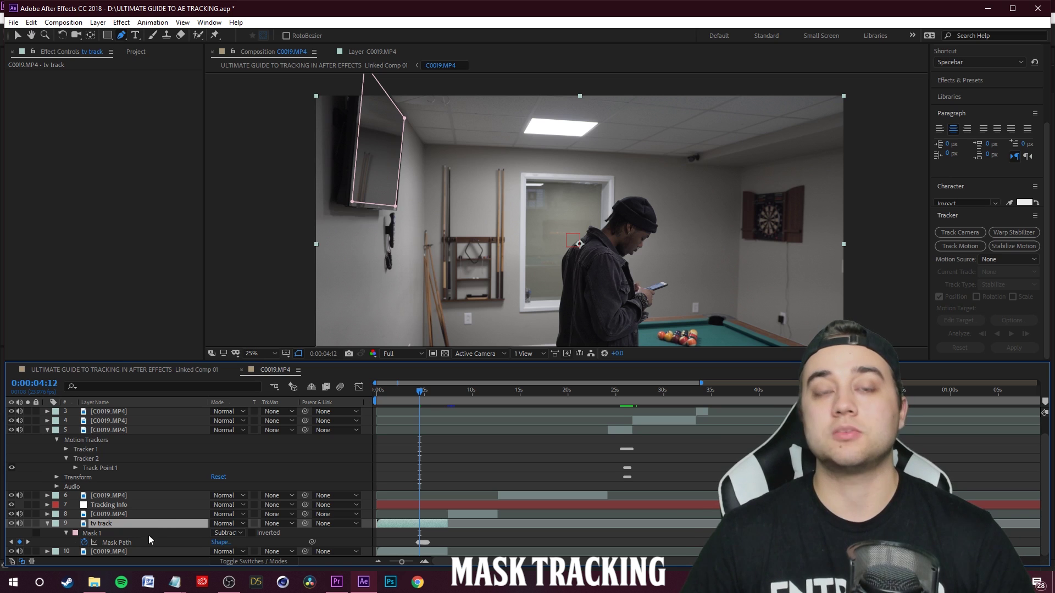
Step: Copy Mask 1 from the "tv track" layer and paste it onto the C0019.MP4 layer directly below at 0:00:04:07
left_click(94, 533)
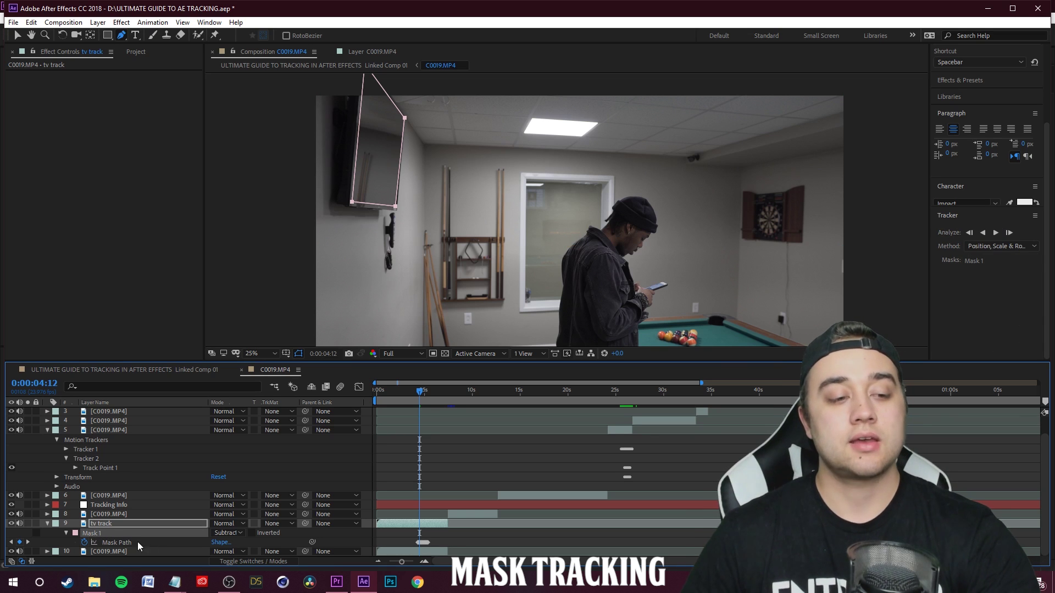
left_click(110, 552)
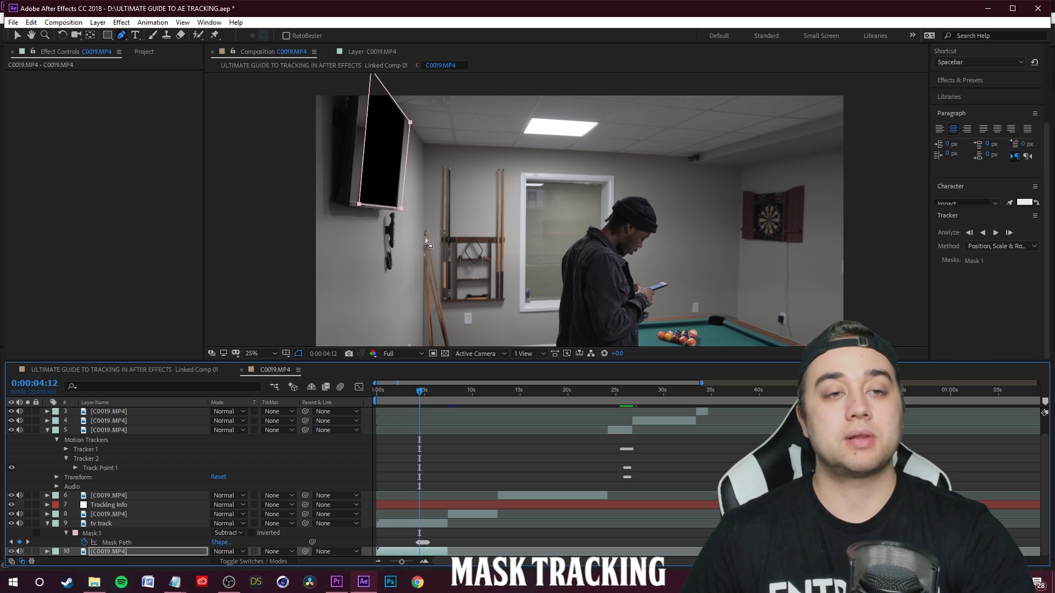
key("ctrl+z")
scroll(407, 508, "up", 5)
left_click_drag(535, 404, 472, 419)
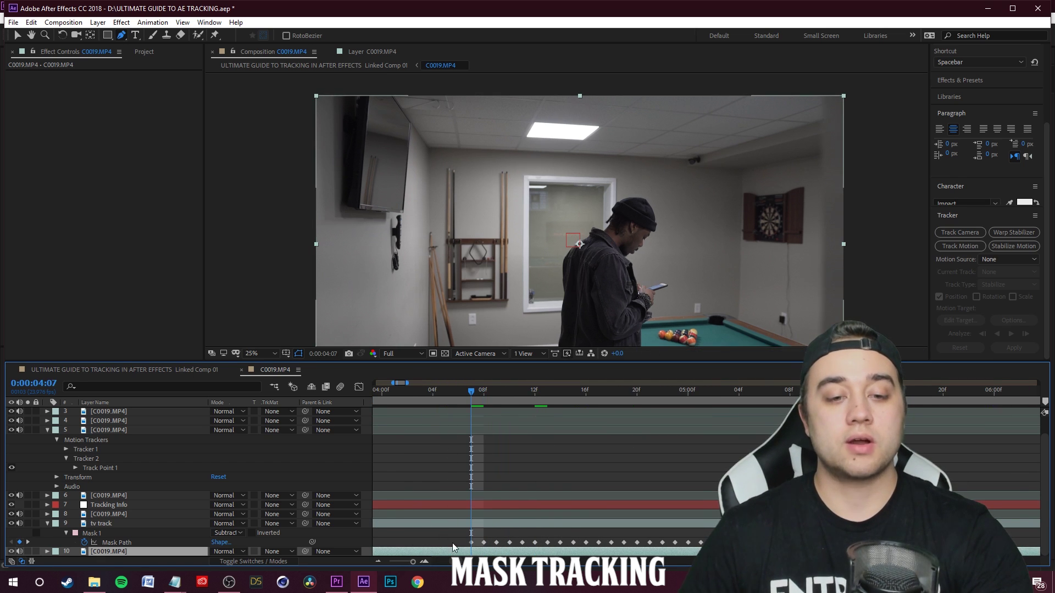
key("ctrl+v")
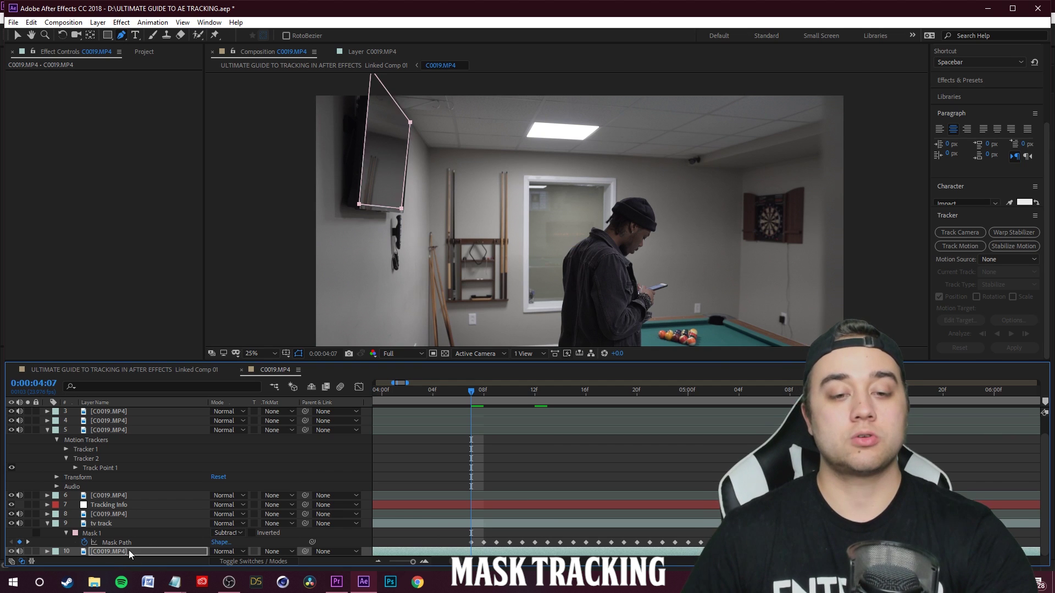
Step: Add giphy (15) from the MOOD BOARD folder beneath the footage at 0:00:04:11 and place it behind the TV screen cutout
left_click_drag(470, 391, 510, 406)
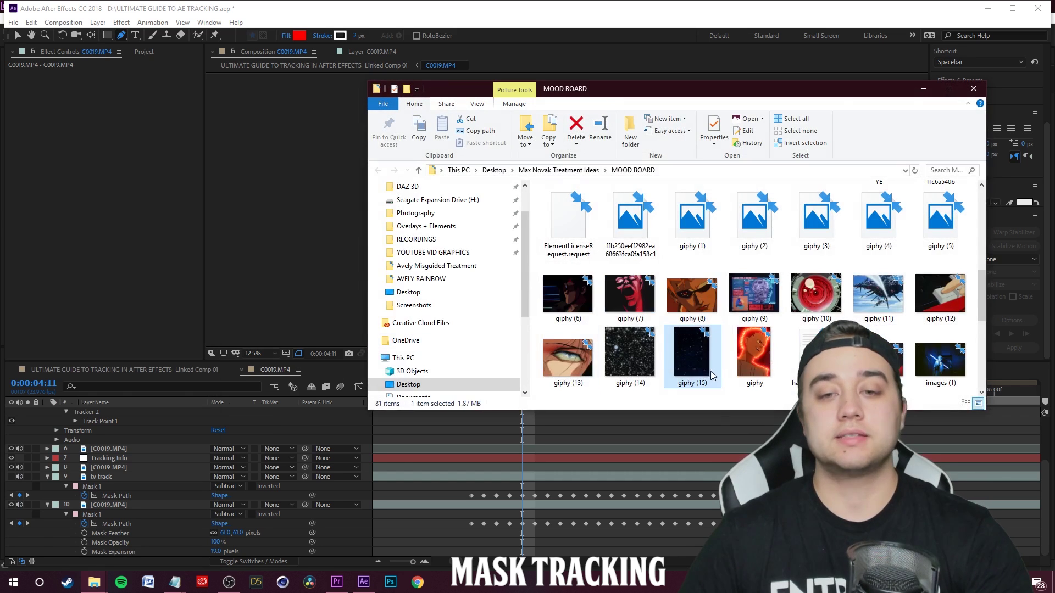
left_click_drag(696, 359, 125, 537)
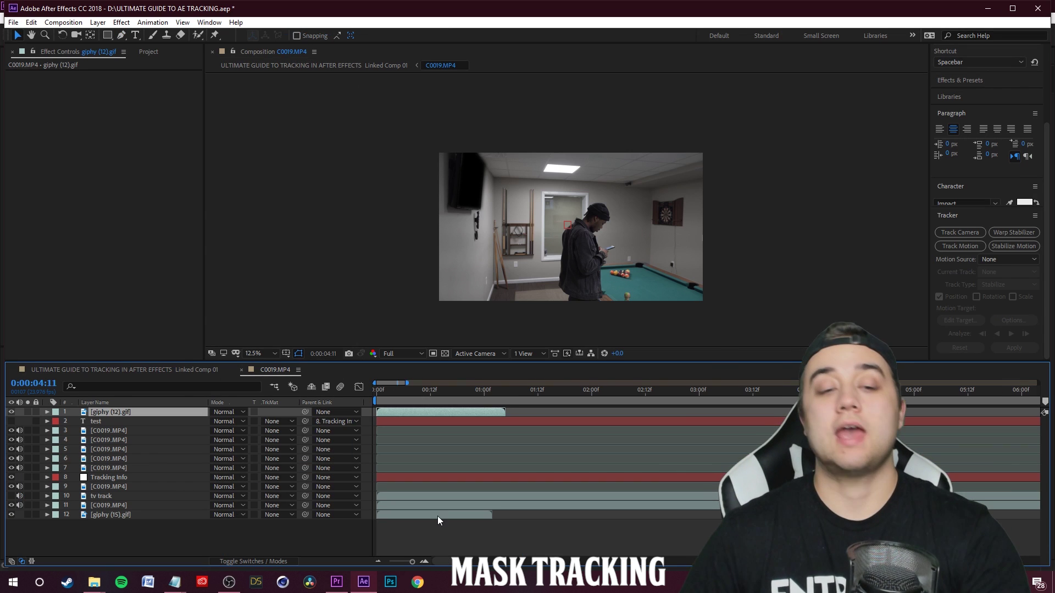
left_click_drag(571, 242, 477, 207)
scroll(453, 205, "up", 2)
scroll(447, 192, "down", 2)
scroll(402, 189, "up", 2)
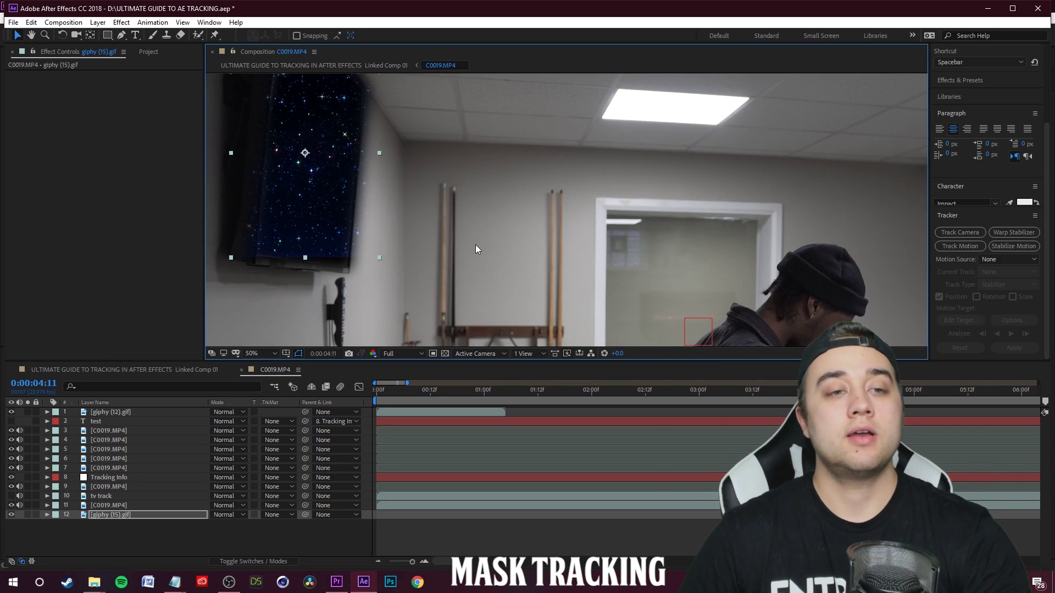
left_click(46, 514)
scroll(110, 555, "down", 1)
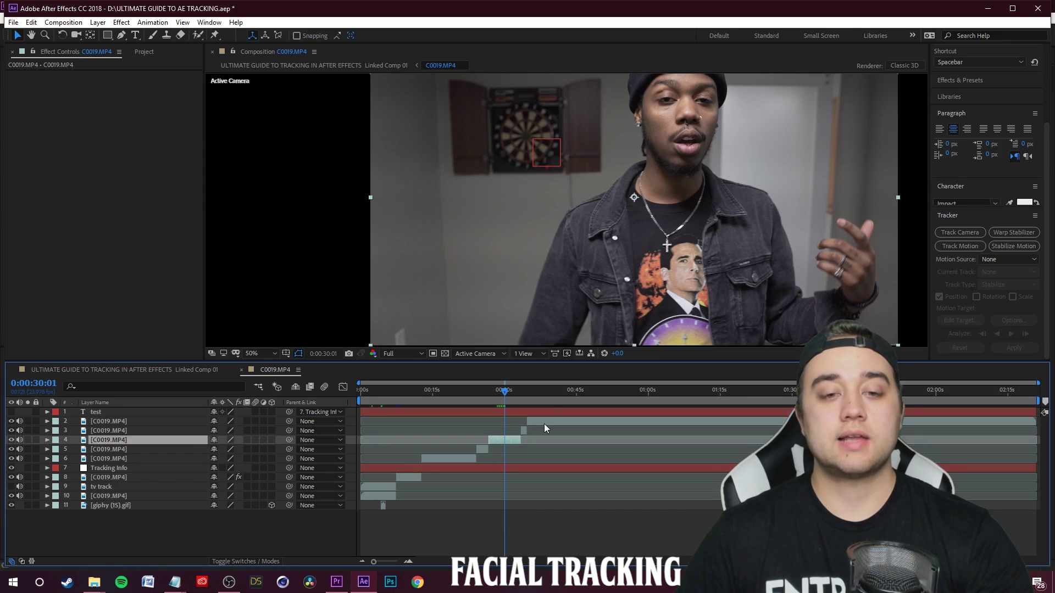
Step: Scale the layer 4 C0019.MP4 clip to fill the composition and split it at 0:00:30:01
key("comma")
right_click(115, 439)
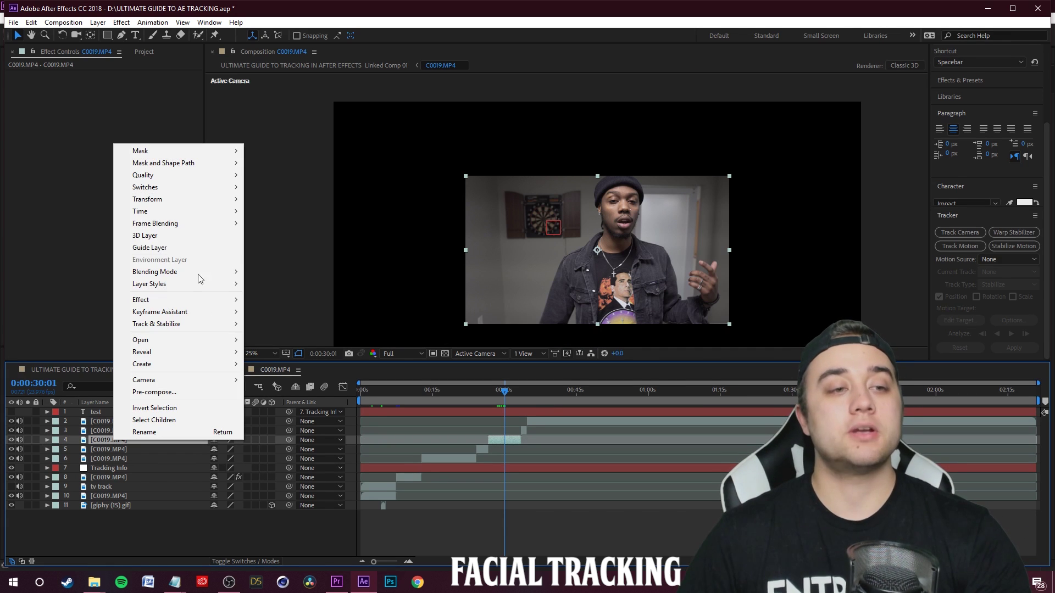
mouse_move(186, 203)
left_click(277, 344)
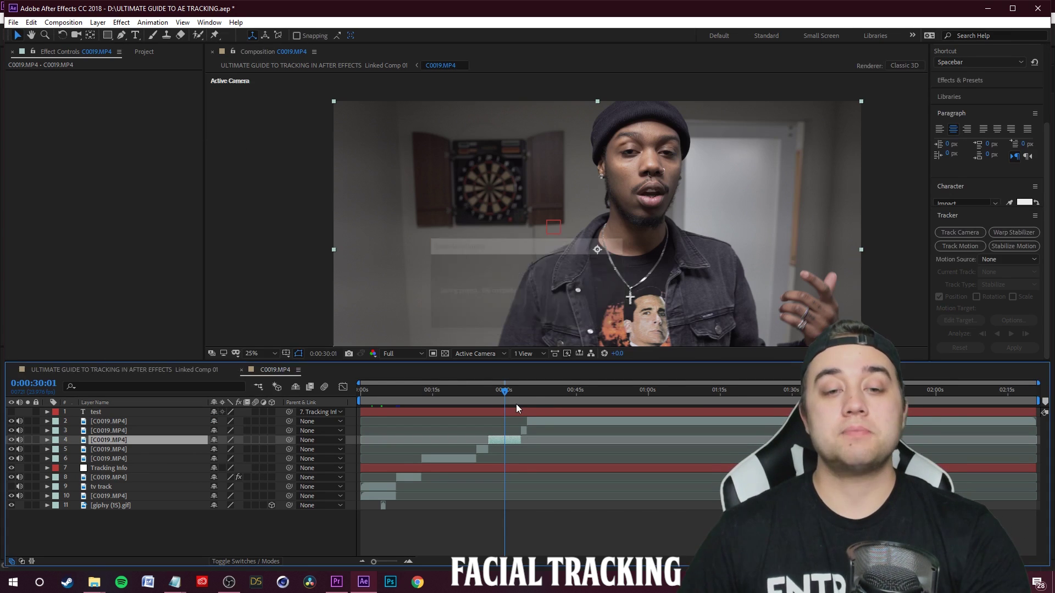
key("ctrl+shift+d")
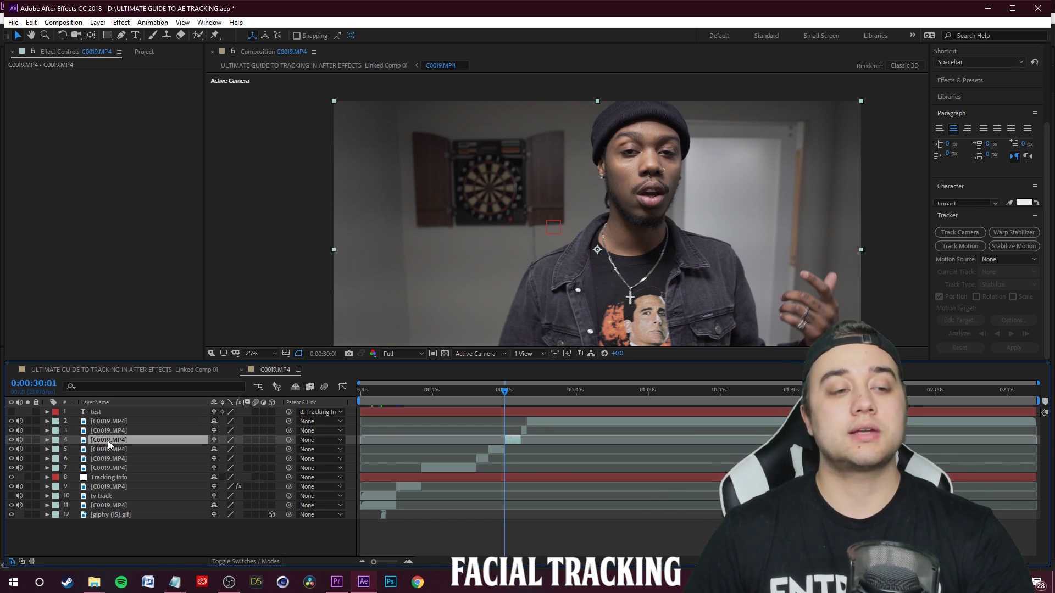
Step: Draw an ellipse mask around the man's face on the split C0019.MP4 clip
left_click(109, 39)
key("q")
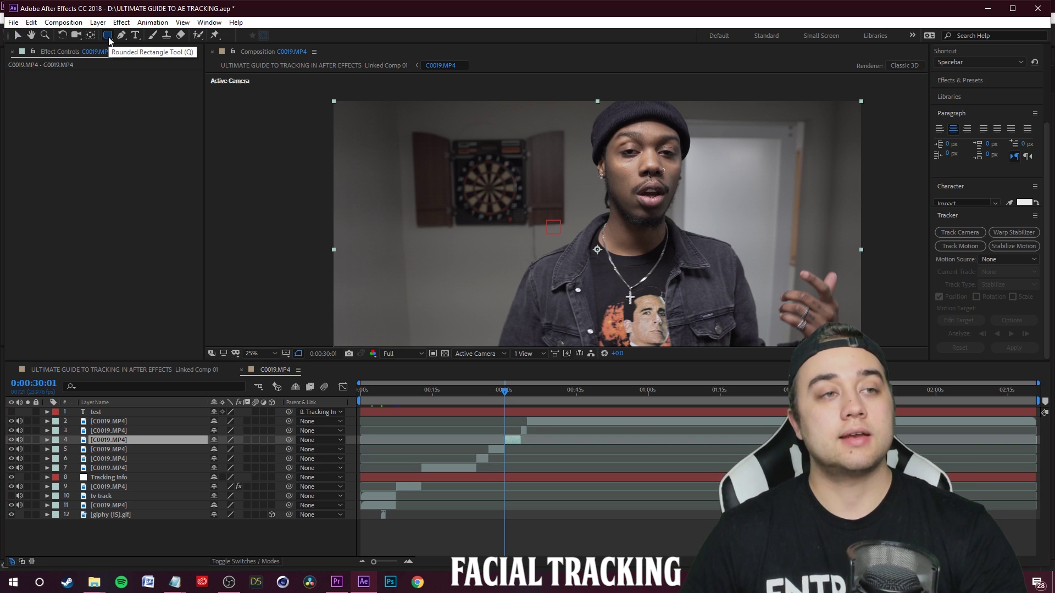
key("q")
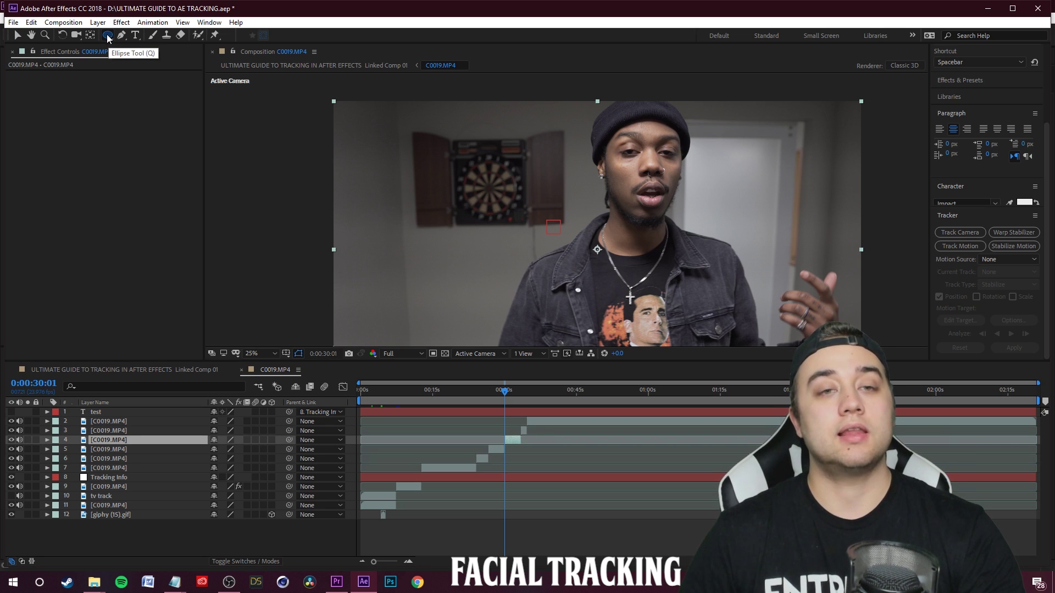
left_click_drag(580, 119, 711, 231)
Step: Duplicate the face-masked clip and delete the mask from the lower copy
left_click(118, 440)
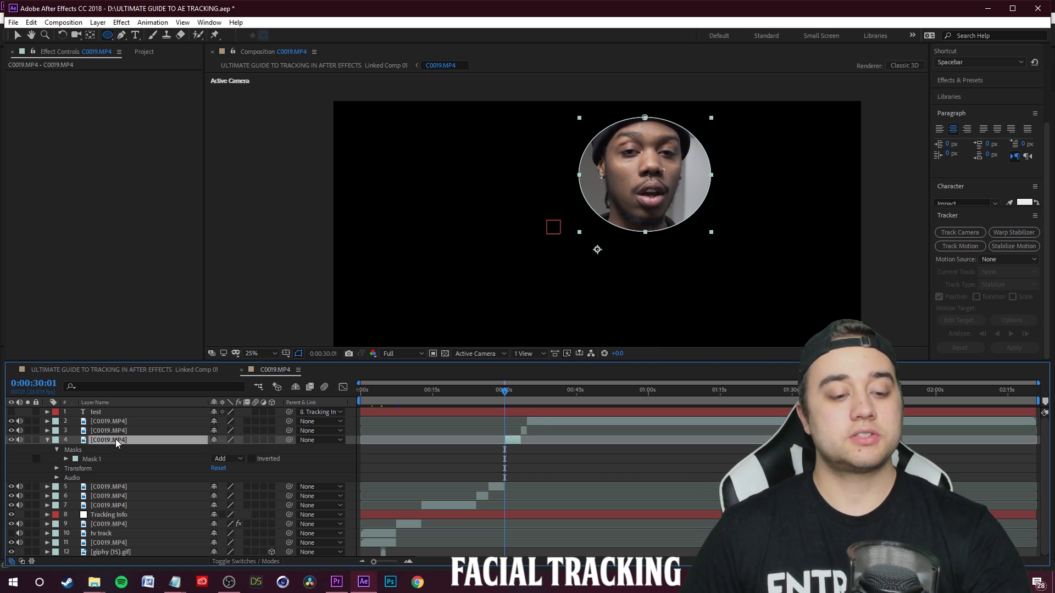
key("ctrl+d")
left_click(115, 450)
left_click(94, 468)
key("Delete")
Step: Reveal the mask path of the upper face-masked clip and rename that layer "FACE TRACK"
left_click(106, 439)
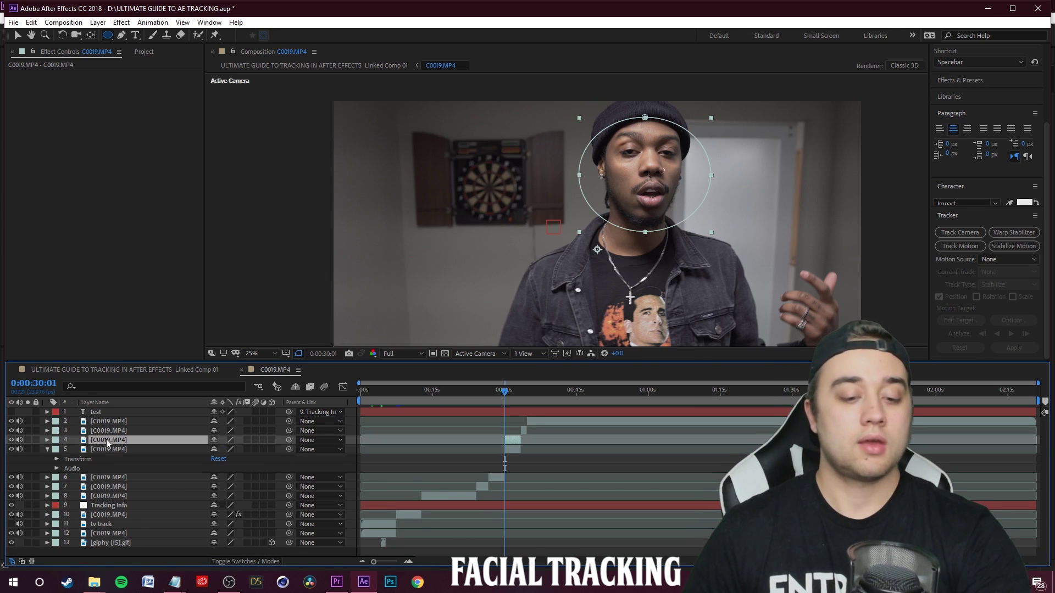
key("m")
right_click(104, 442)
left_click(138, 433)
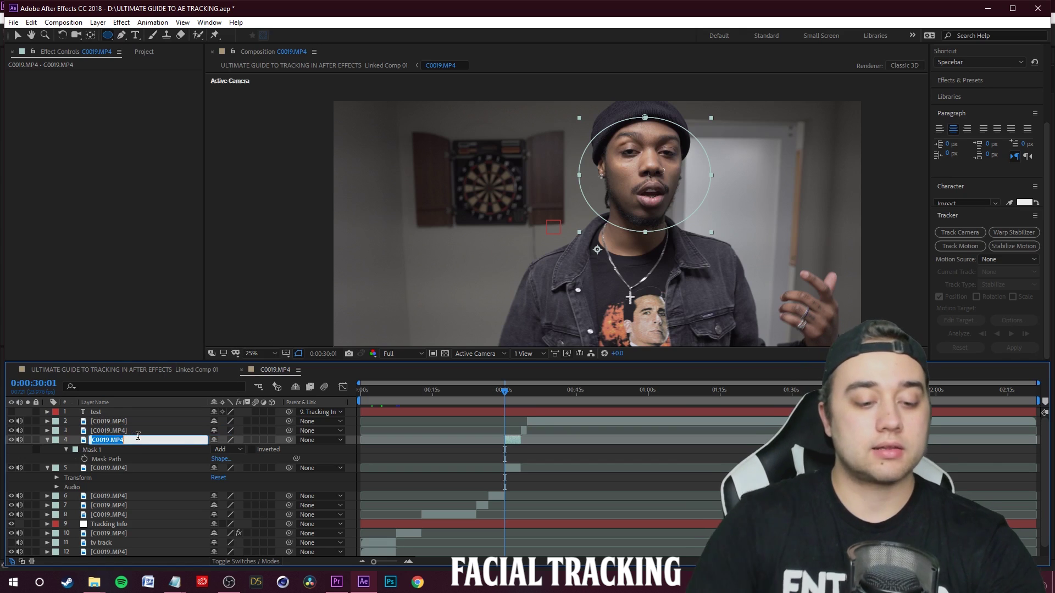
type("FACE TRACK")
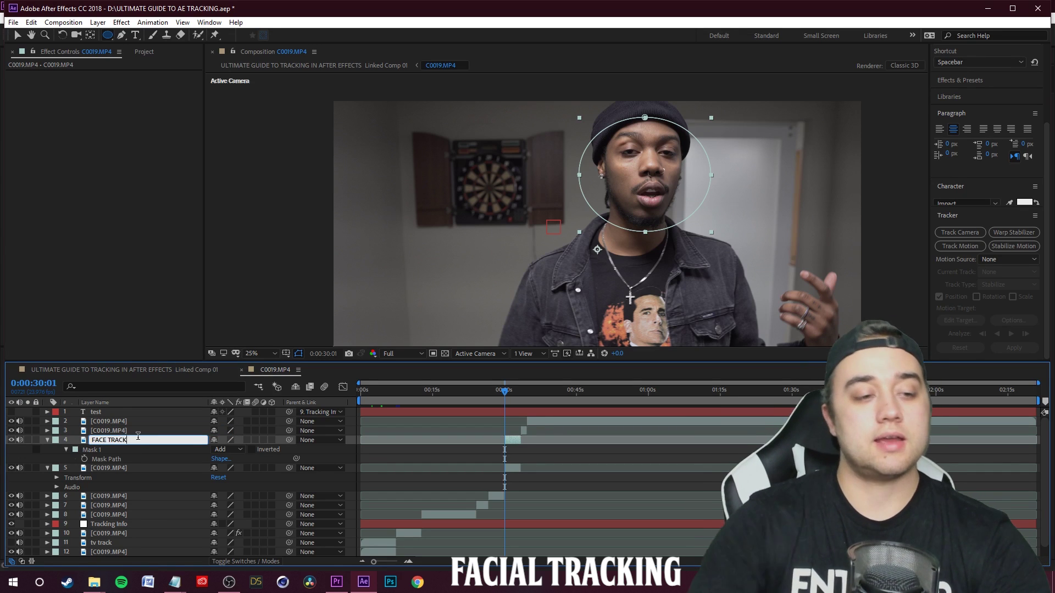
key("Return")
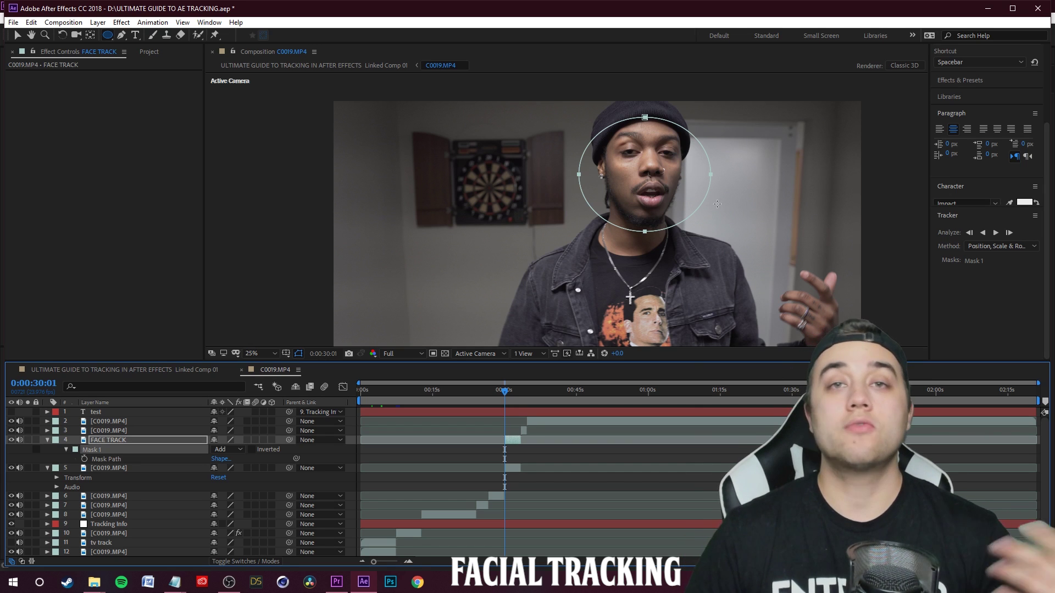
Step: Track Mask 1 of the FACE TRACK layer forward using the Face Tracking (Detailed Features) method
left_click(1033, 247)
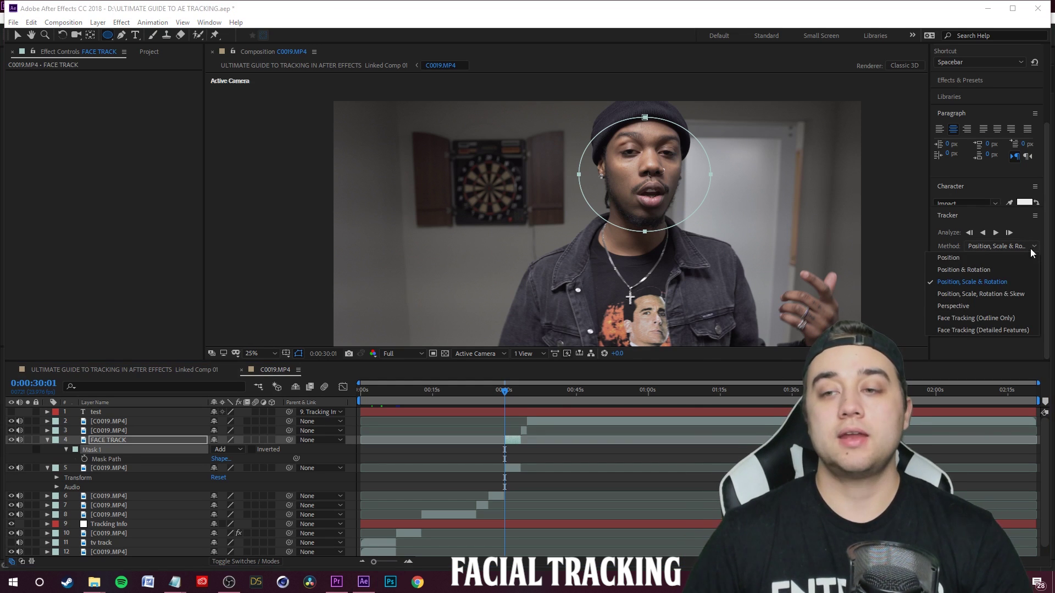
left_click(983, 317)
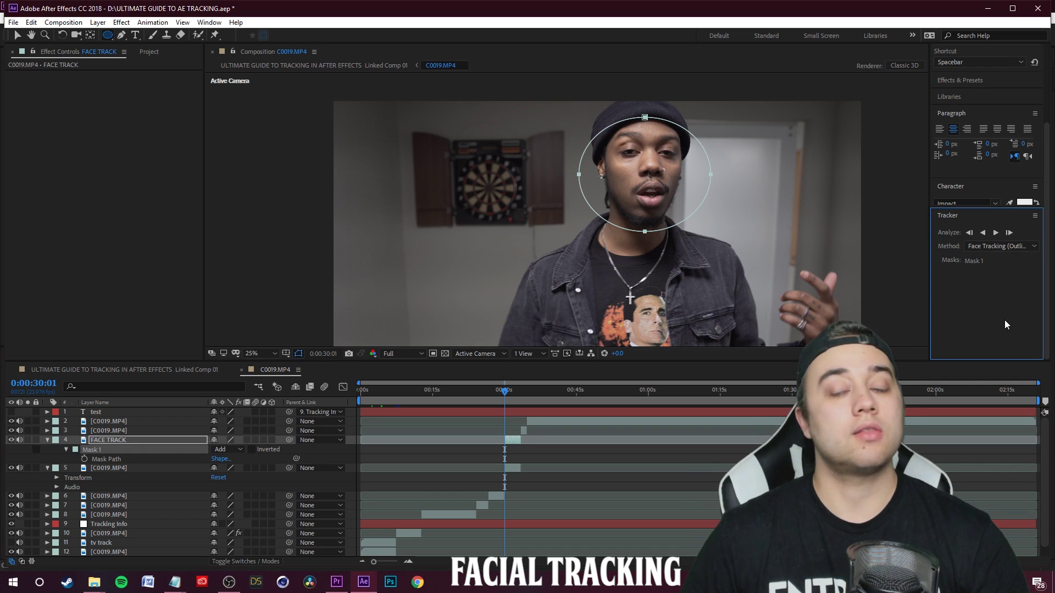
left_click(1027, 247)
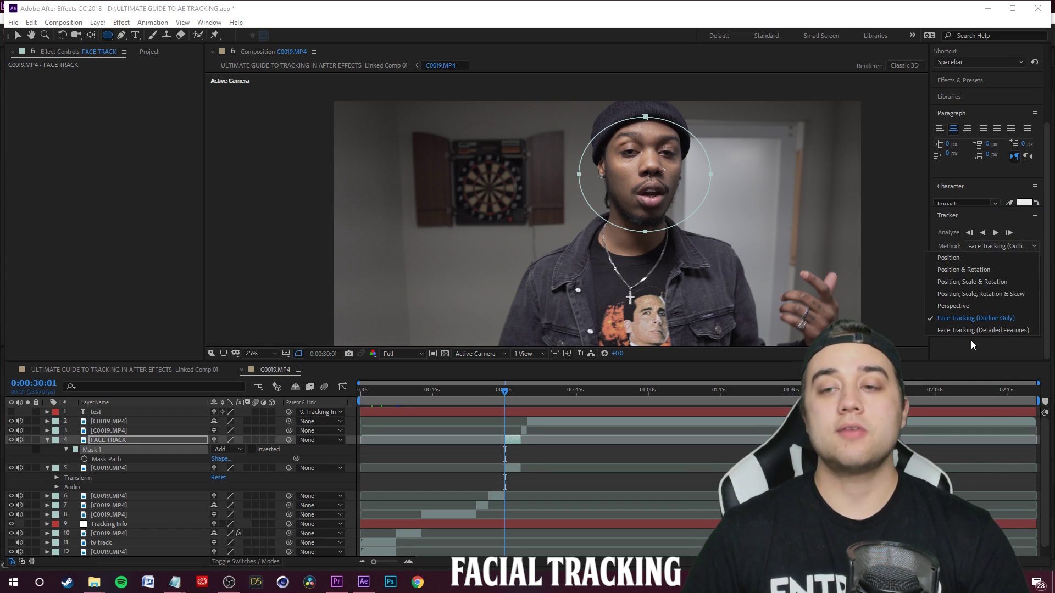
left_click(996, 329)
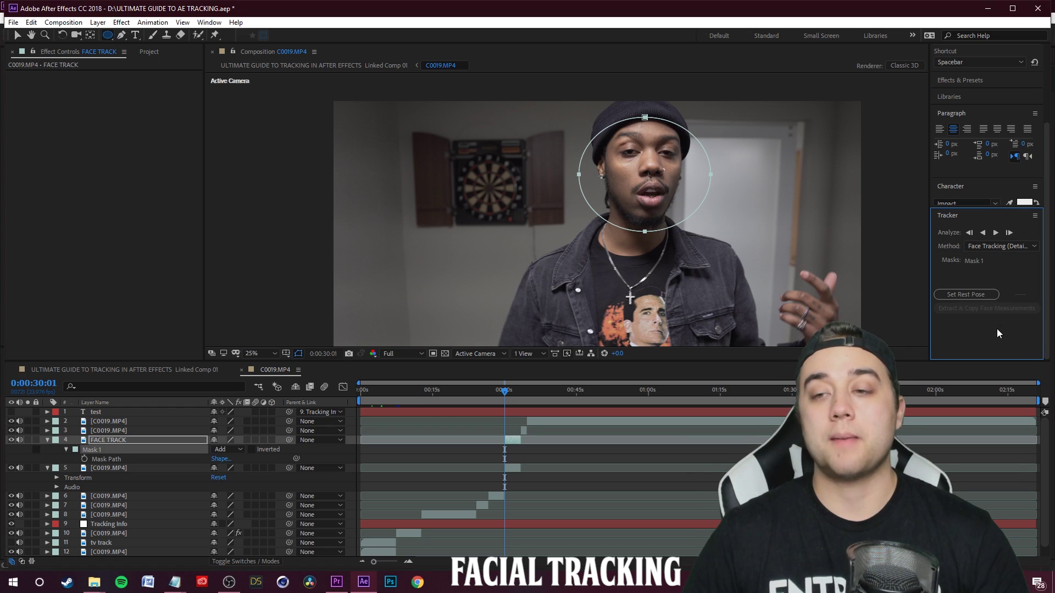
left_click(996, 233)
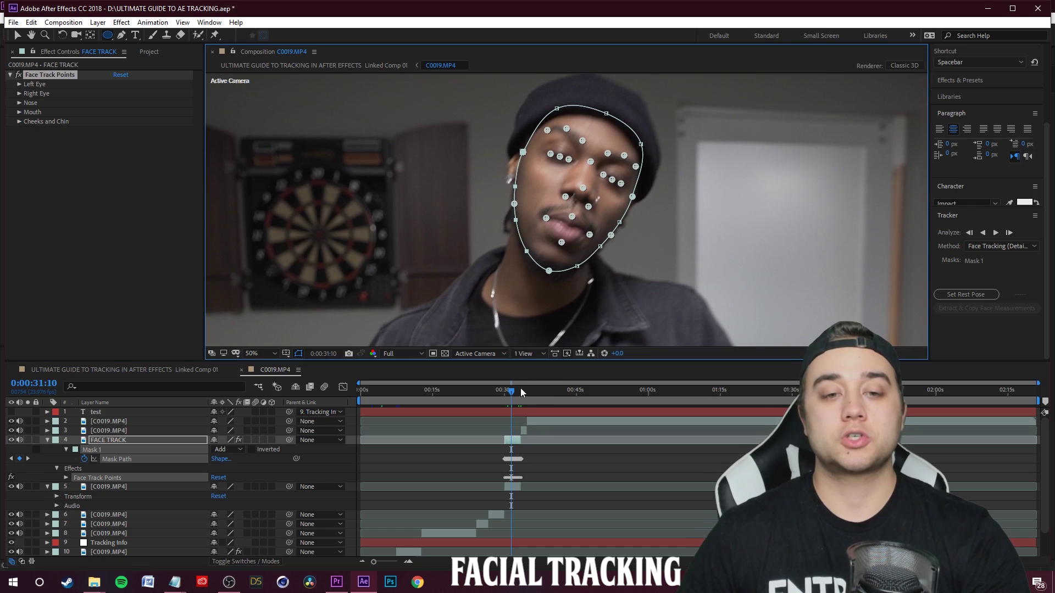
Step: Preview the clip and examine how the face outline and track points follow the eyes, nose and mouth at 0:00:30:20
key("space")
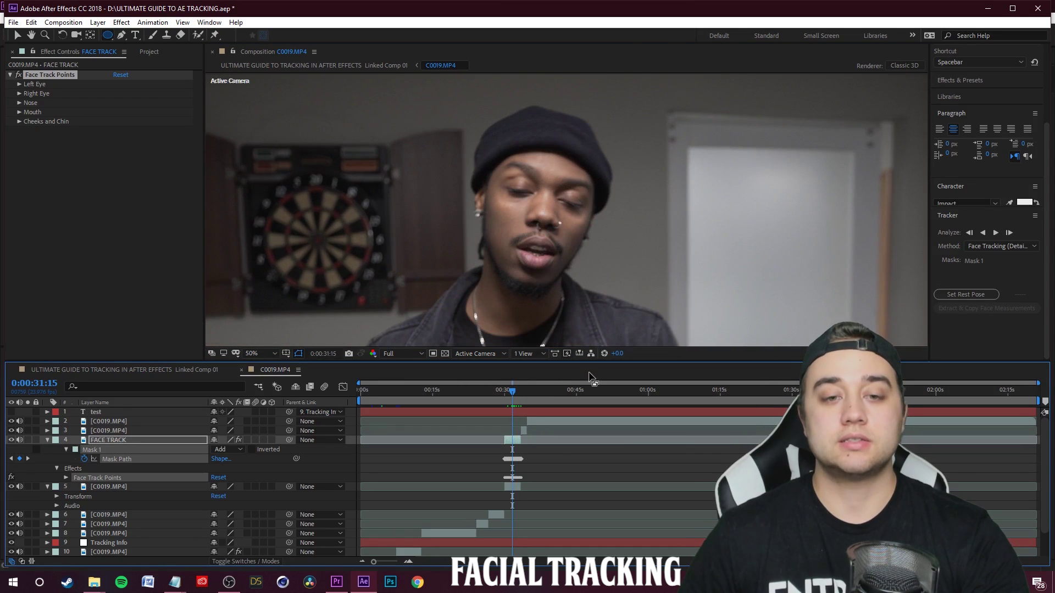
key("space")
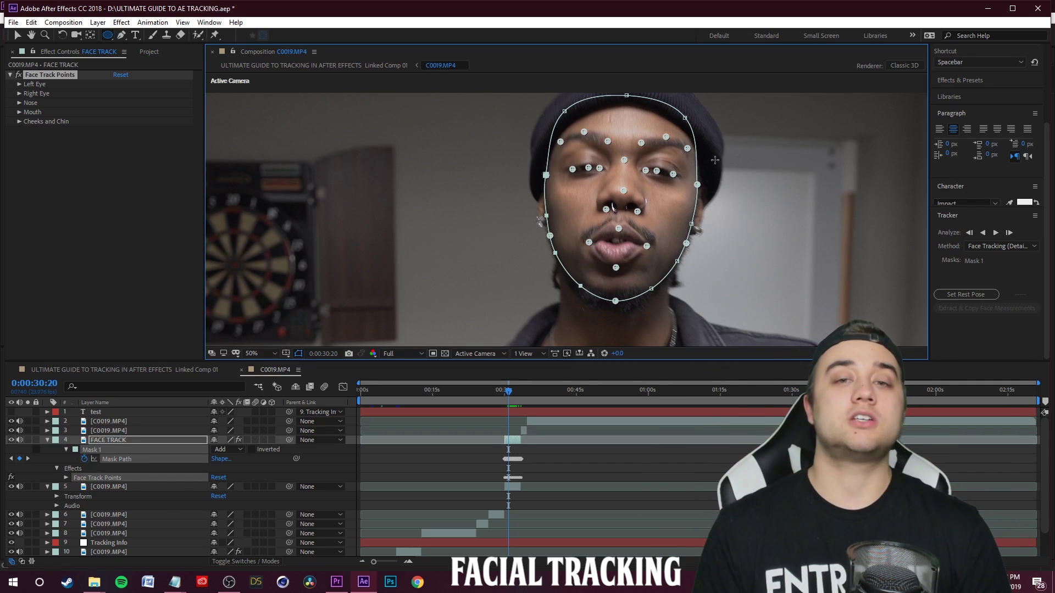
scroll(714, 160, "down", 6)
scroll(603, 274, "up", 4)
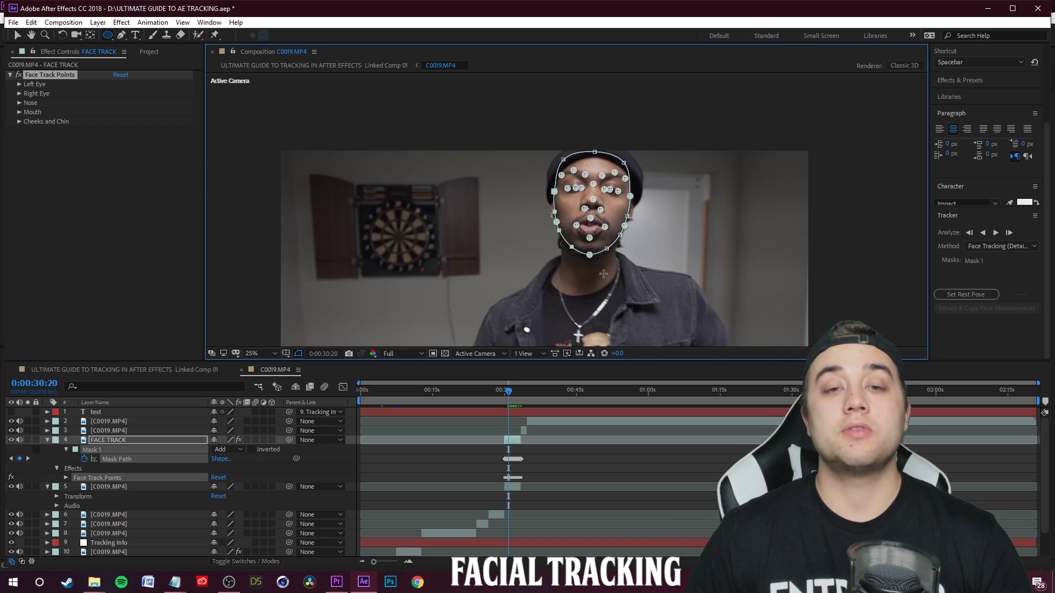
scroll(643, 264, "up", 4)
scroll(649, 255, "down", 4)
scroll(648, 255, "up", 4)
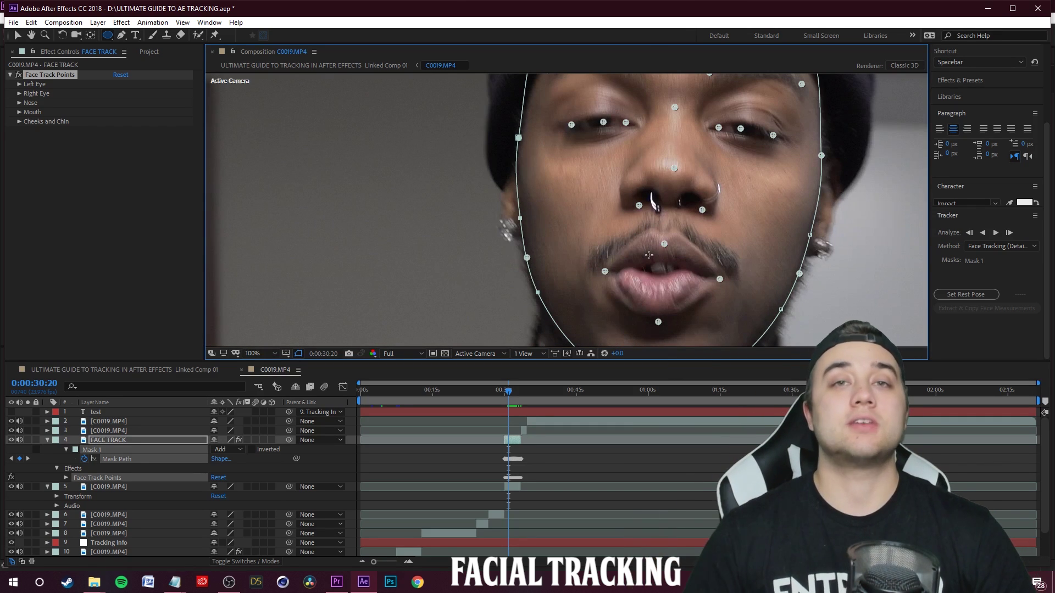
scroll(649, 255, "down", 4)
scroll(727, 209, "up", 2)
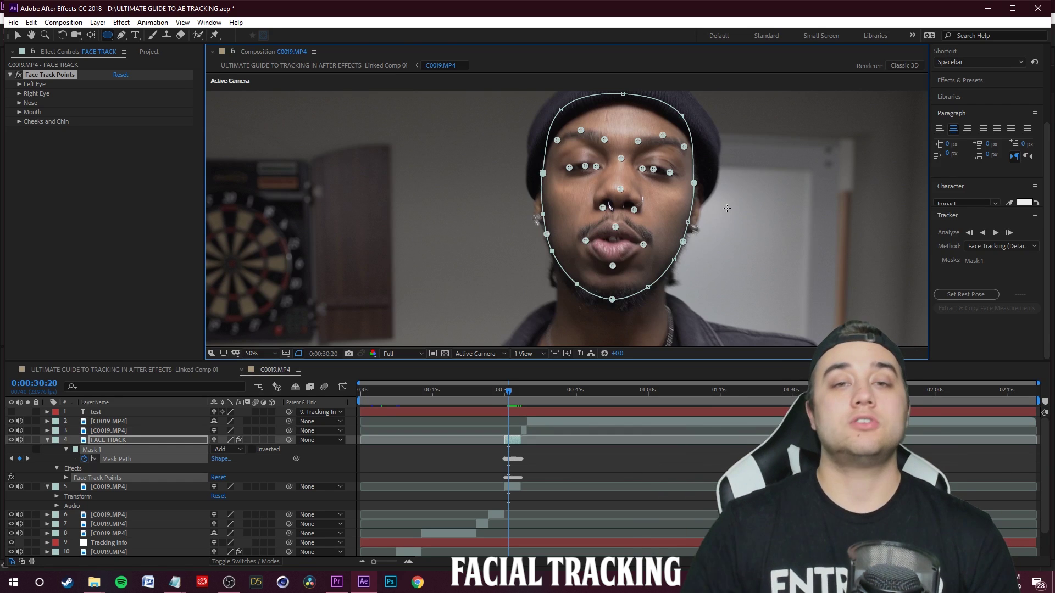
Step: Expand the Face Track Points effect of the FACE TRACK layer to examine its facial feature groups
left_click(512, 440)
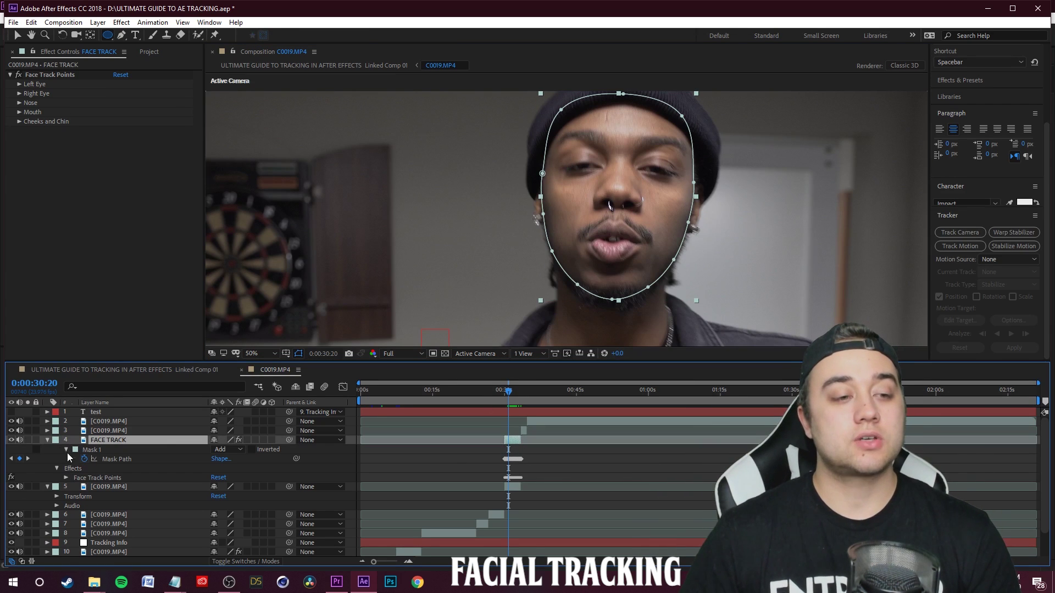
left_click(66, 478)
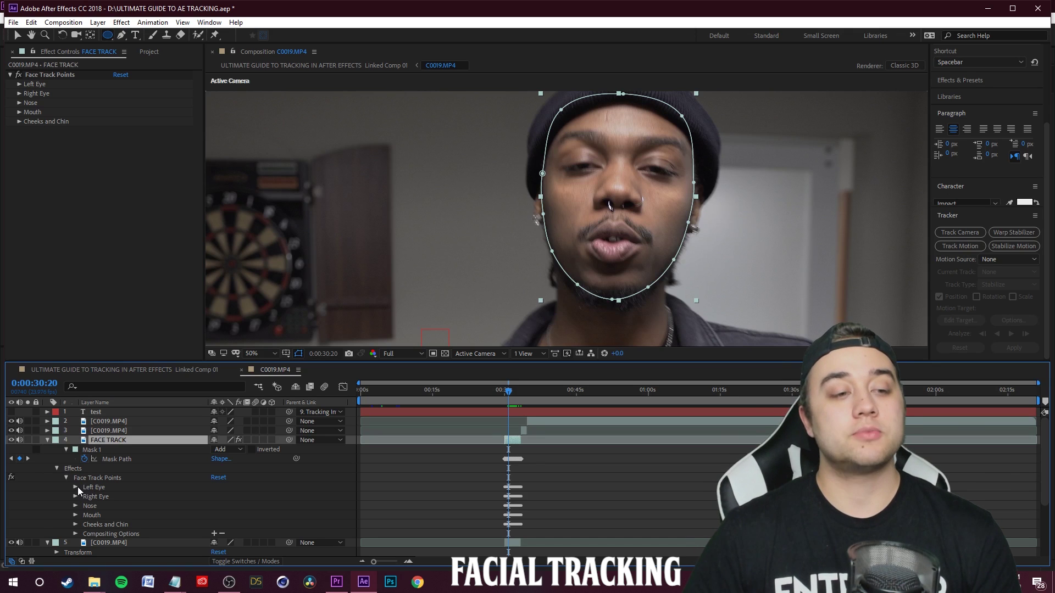
left_click(87, 490)
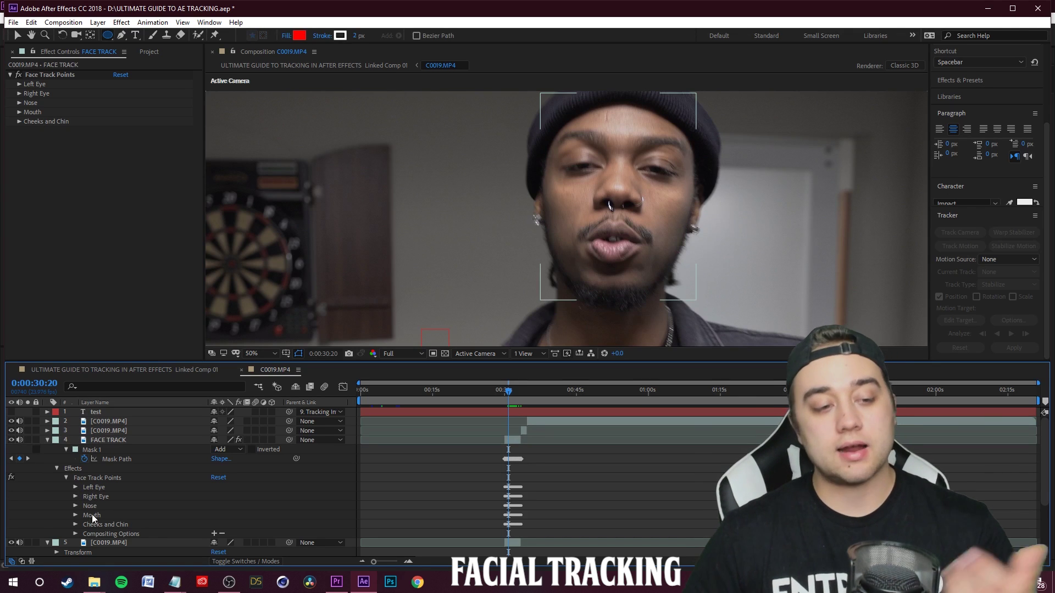
Step: Show the Effects & Presets panel and add the glasses PNG image as the top layer over the footage at 0:00:30:20
key("ctrl+5")
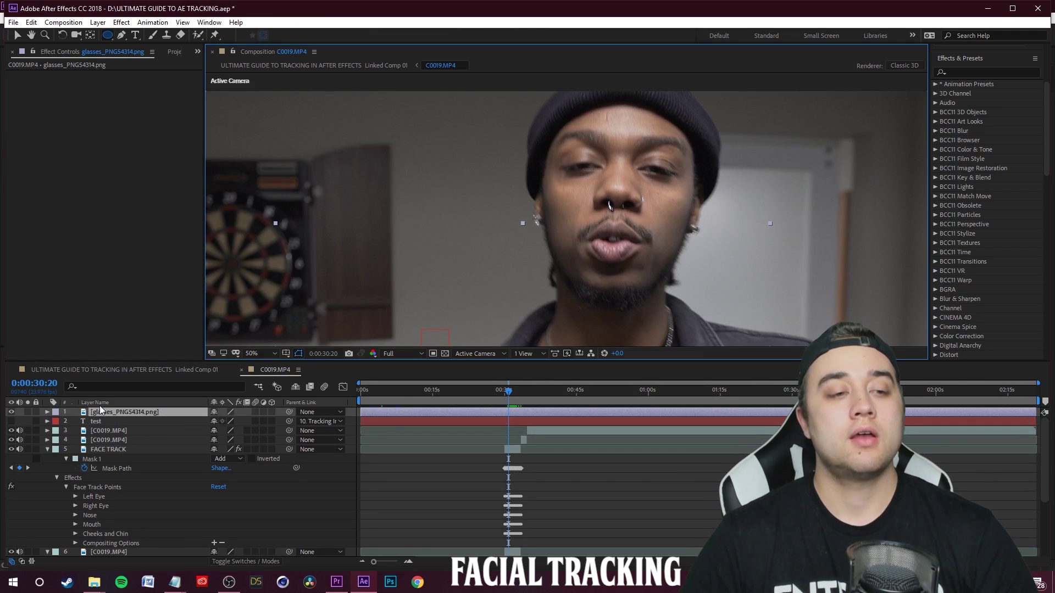
scroll(580, 195, "down", 6)
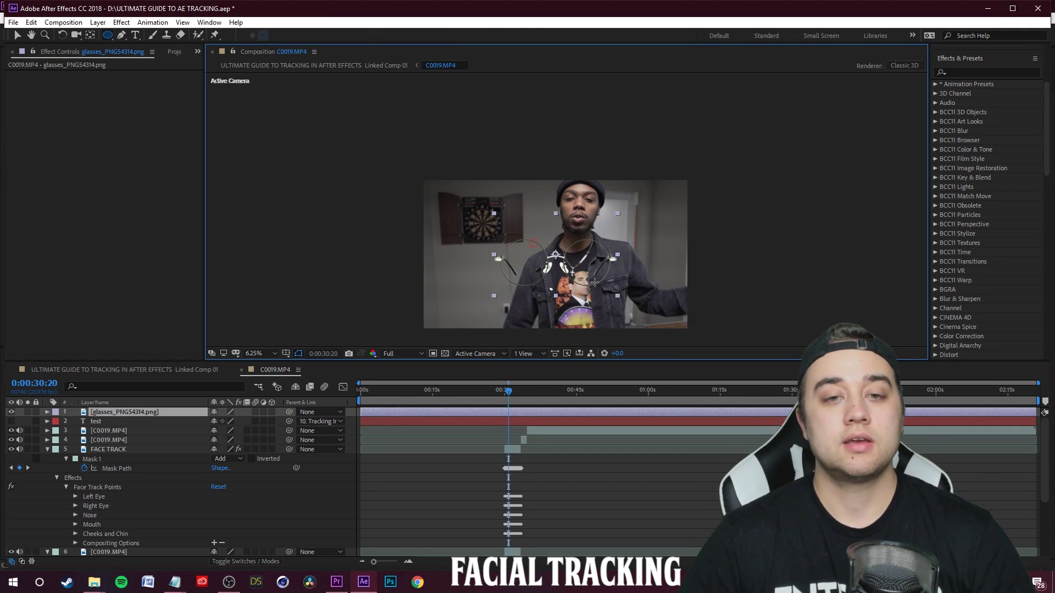
scroll(499, 299, "up", 1)
scroll(522, 301, "down", 1)
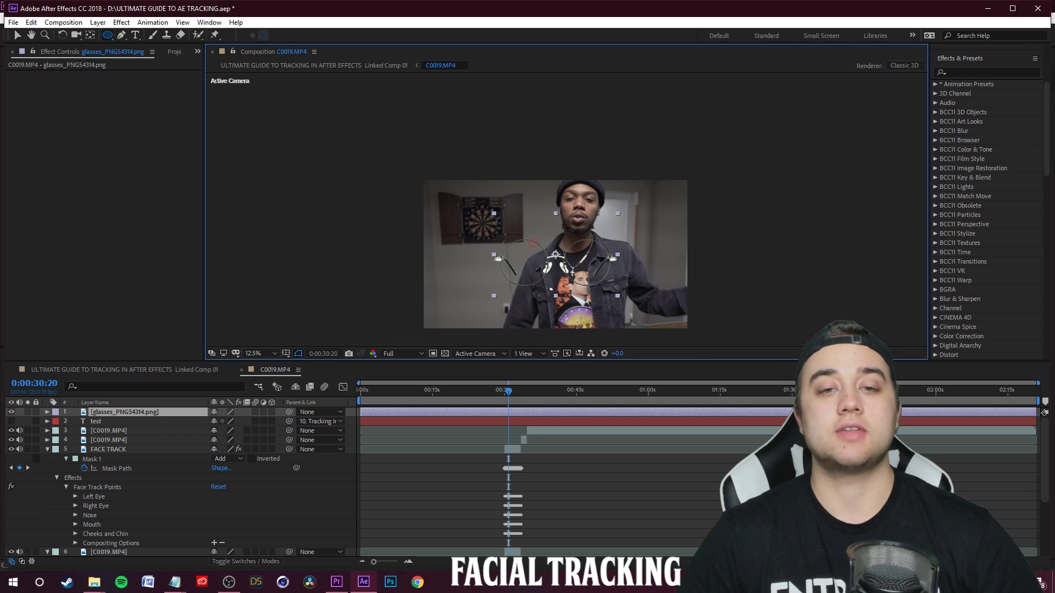
key("space")
left_click_drag(572, 270, 549, 244)
scroll(566, 214, "up", 1)
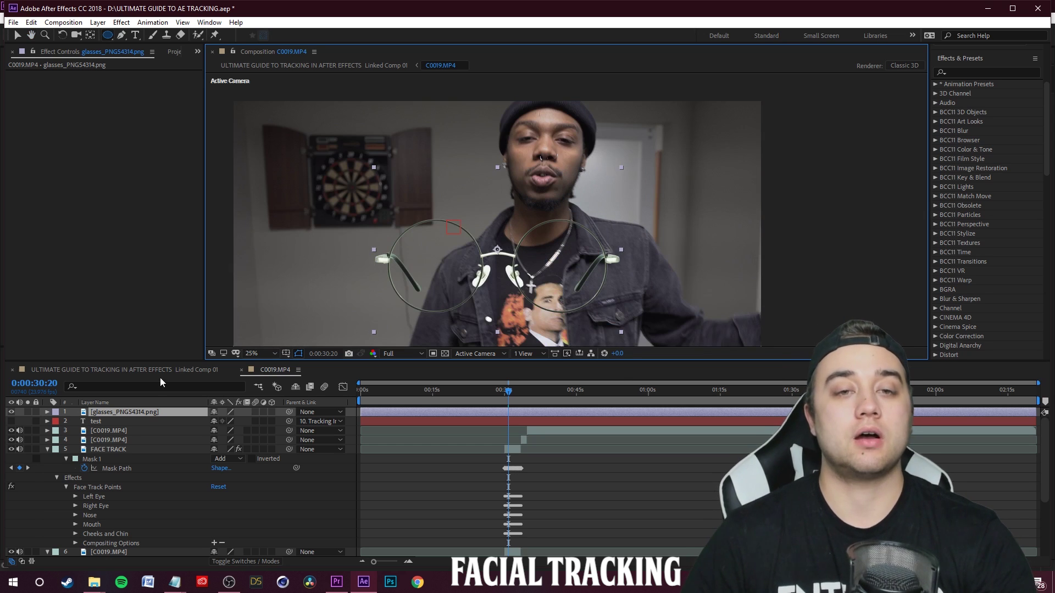
Step: Scale the glasses layer to 34% and position it over the man's eyes at 0:00:30:20
left_click(15, 35)
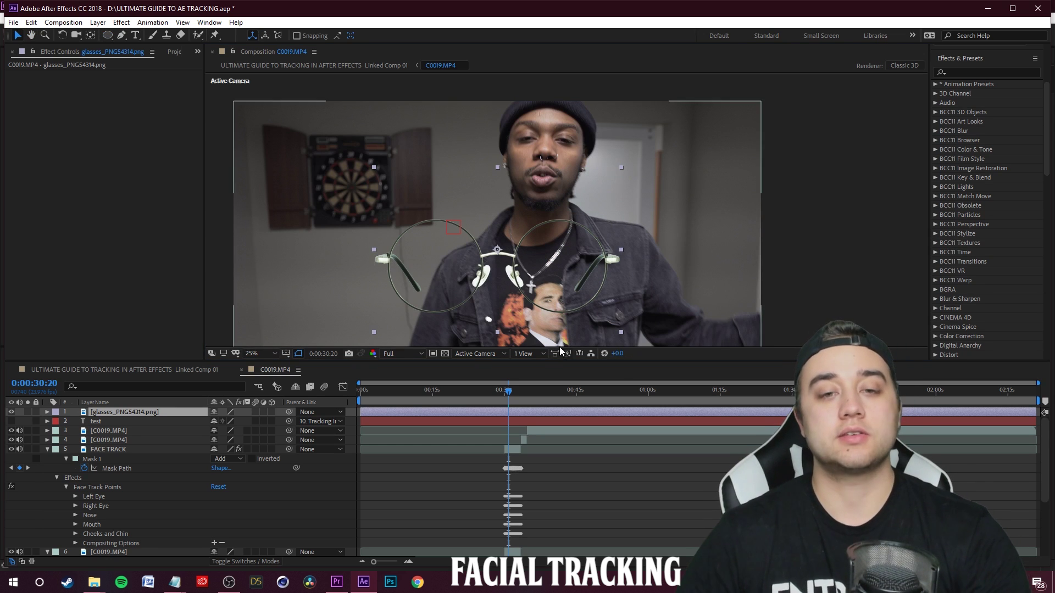
left_click(125, 413)
key("s")
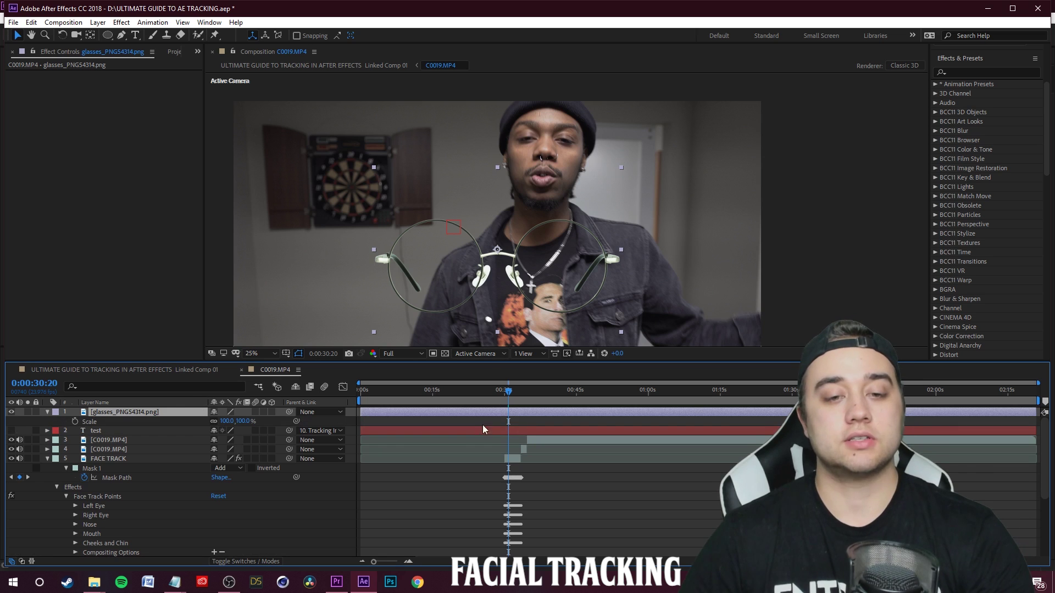
left_click_drag(232, 420, 200, 421)
left_click_drag(522, 261, 641, 275)
scroll(592, 154, "up", 2)
key("space")
left_click_drag(573, 208, 572, 209)
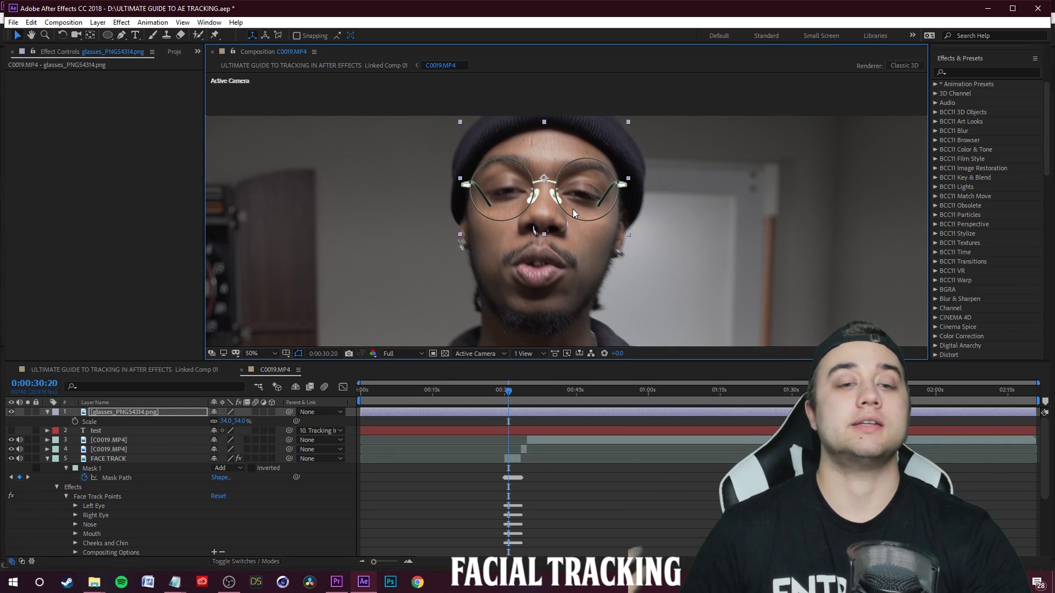
Step: Reveal the glasses layer's transform properties and add an expression to its Position
left_click(150, 412)
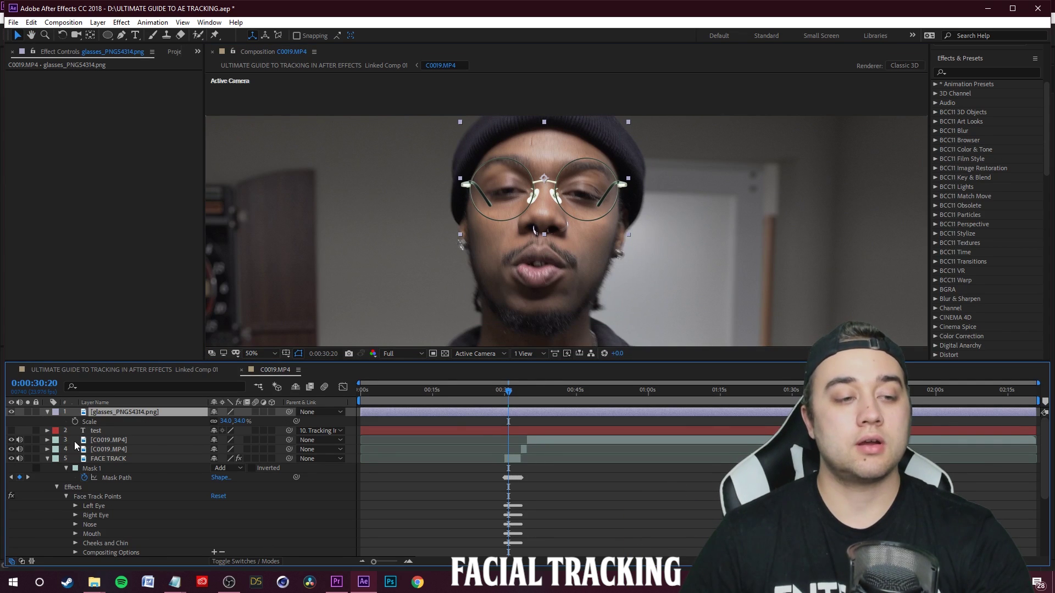
left_click(47, 412)
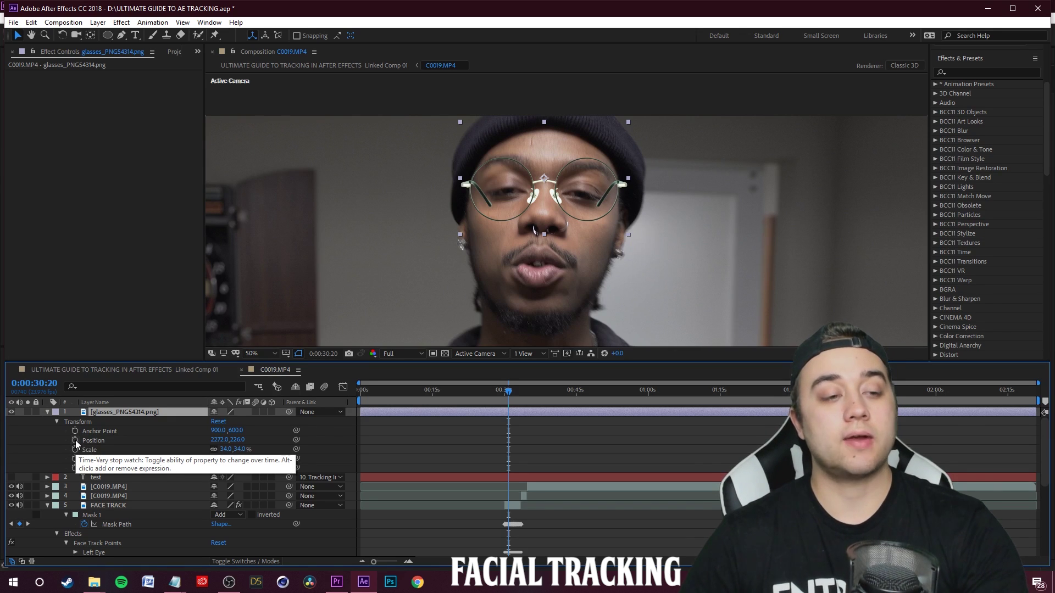
left_click(75, 441, "alt")
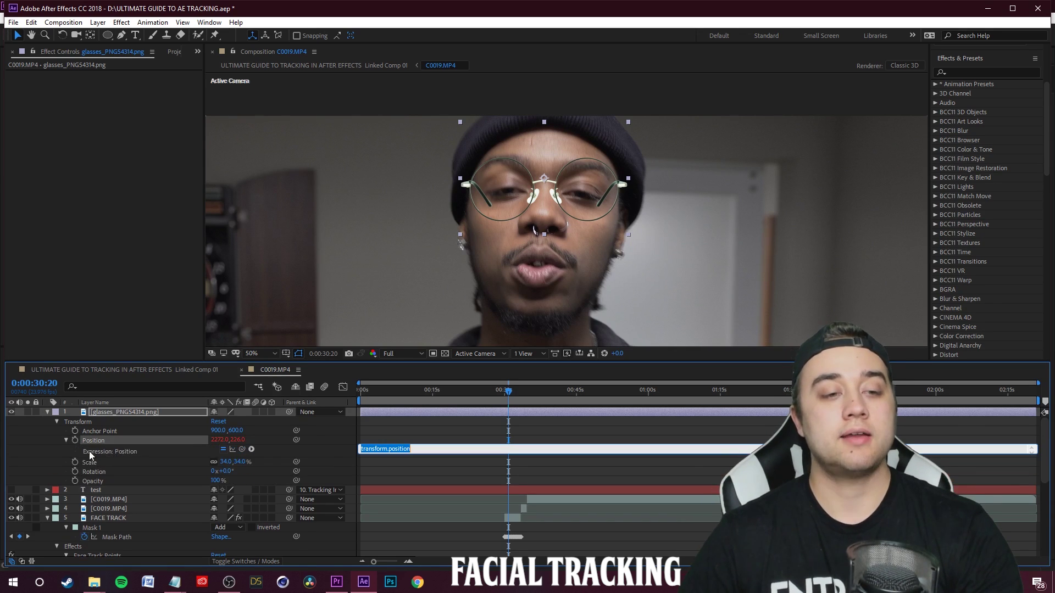
left_click(408, 450)
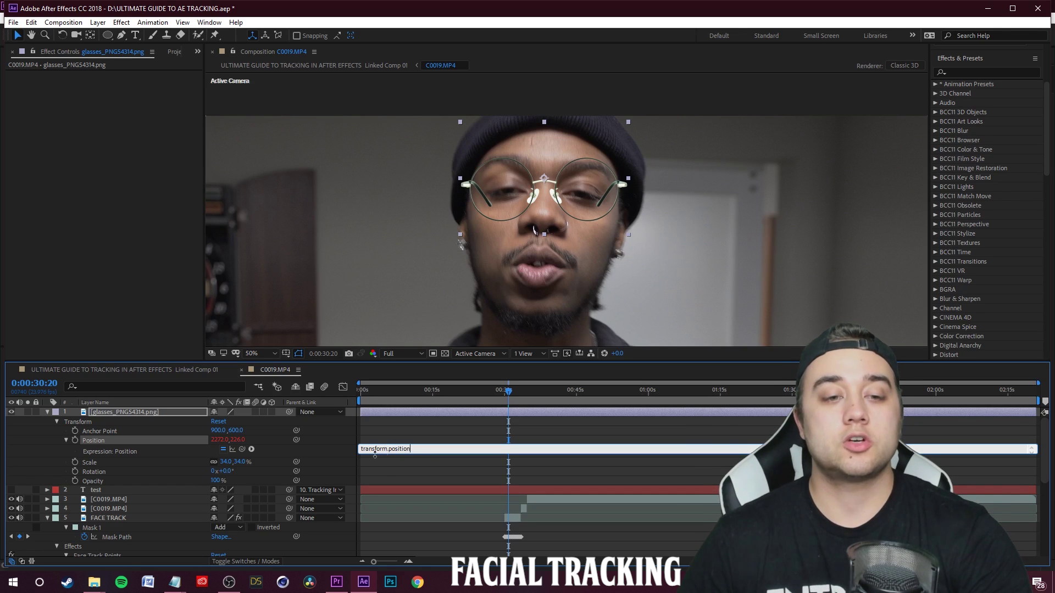
Step: Expand the Right Eye track points of the FACE TRACK layer and link the glasses' Position expression to the Right Pupil point
scroll(264, 439, "down", 3)
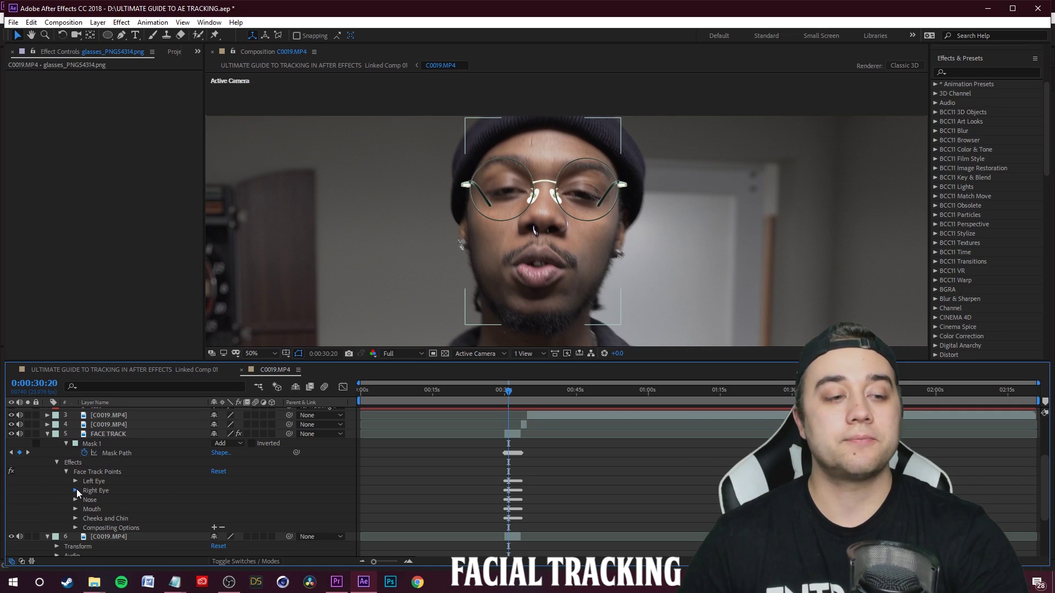
left_click(76, 490)
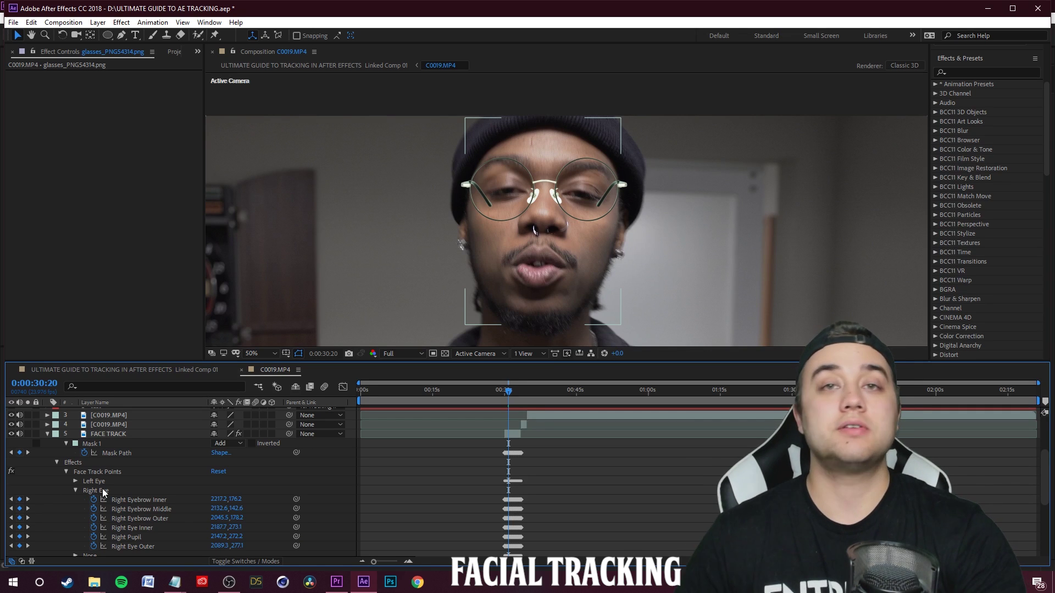
left_click(129, 499)
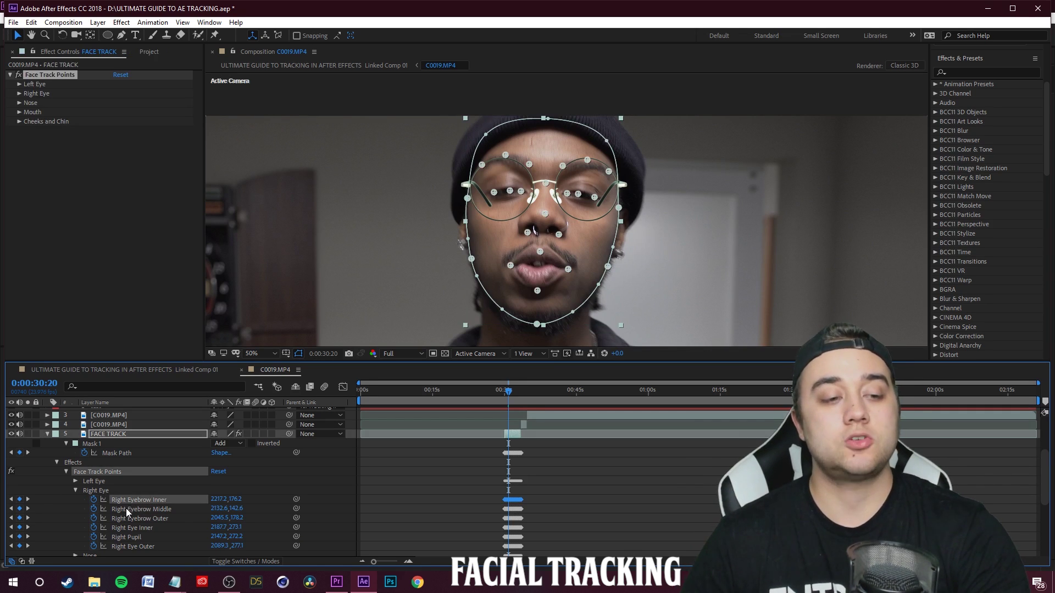
left_click(126, 509)
left_click(132, 521)
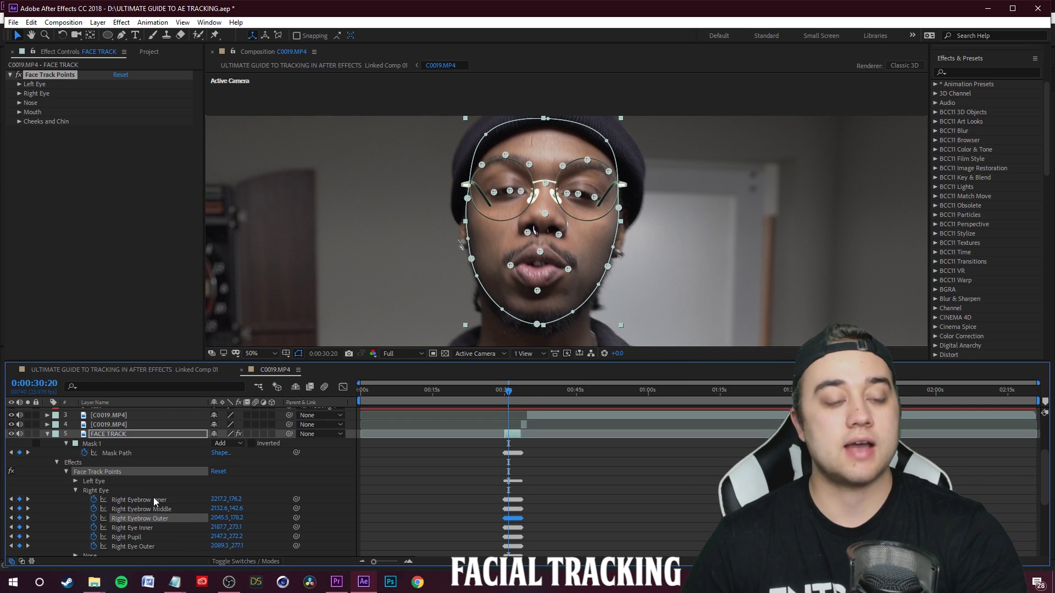
scroll(156, 535, "up", 4)
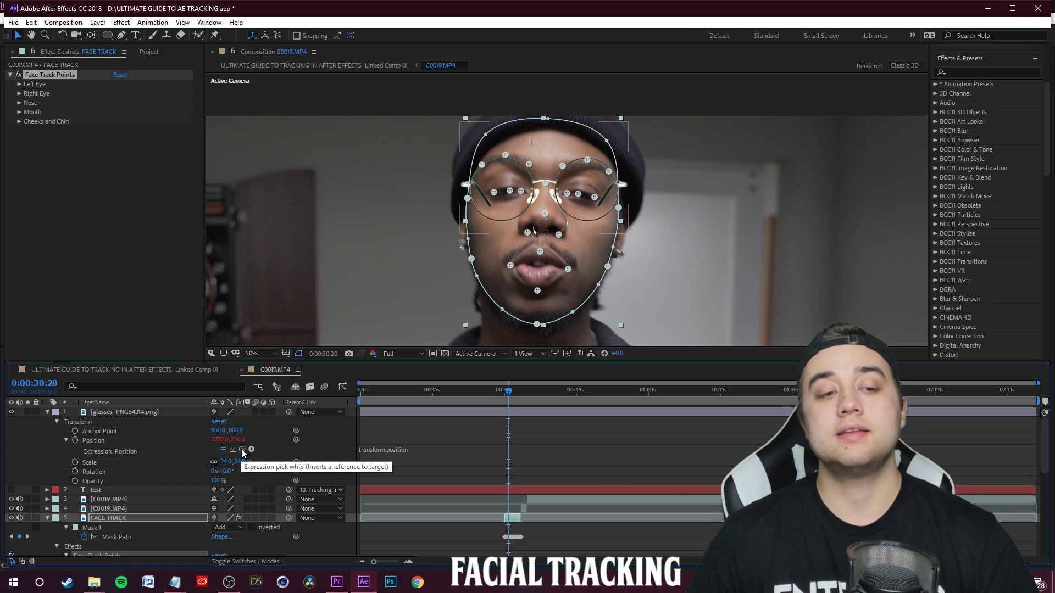
left_click_drag(242, 450, 135, 501)
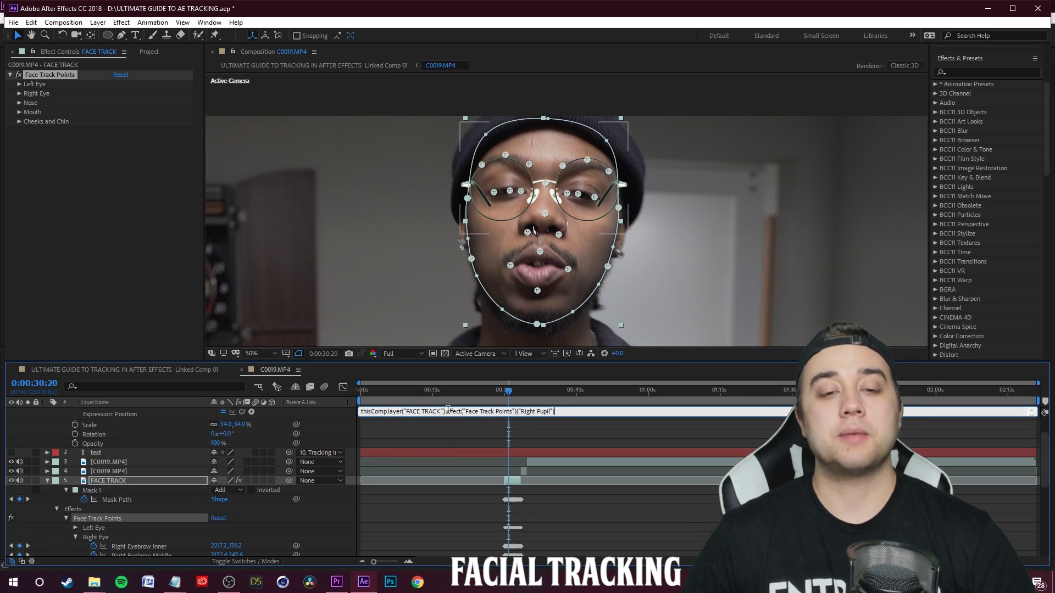
left_click(540, 433)
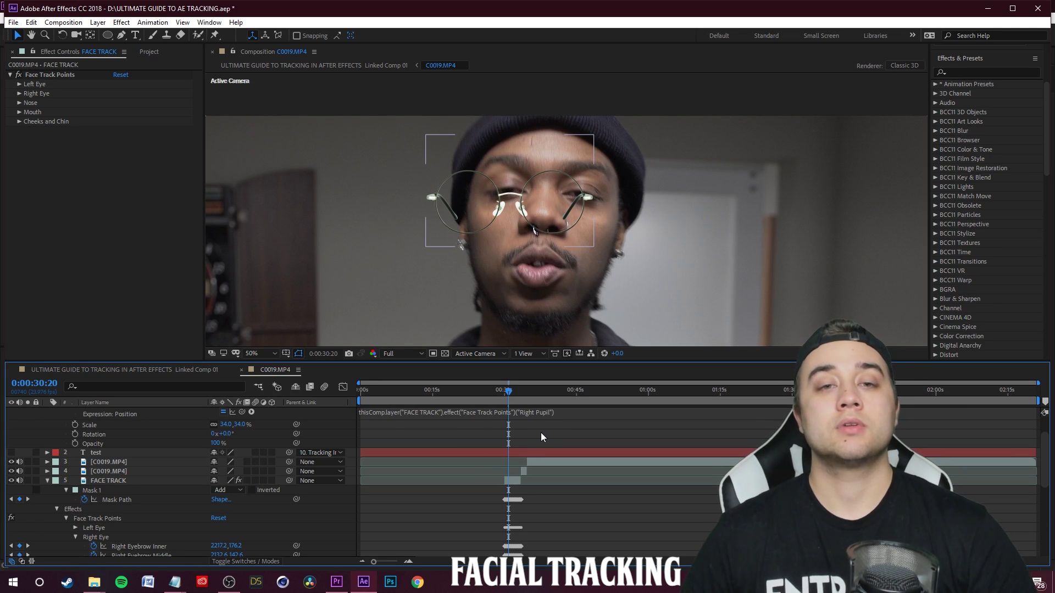
Step: Preview how the glasses follow the face in the frames around 0:00:30:20 and undo the Right Pupil link
left_click(583, 203)
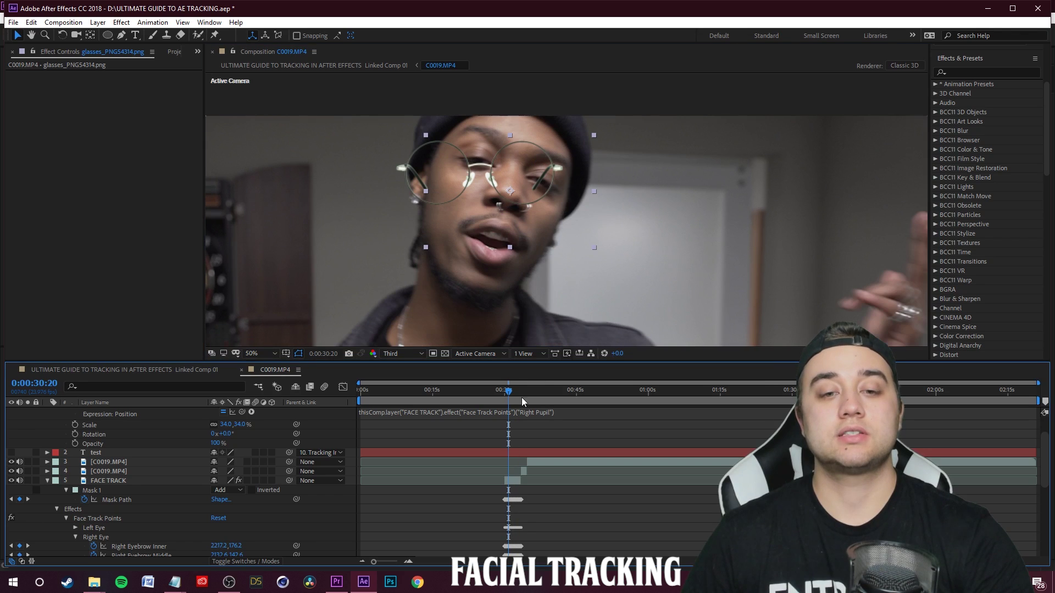
key("Page_Down")
key("Page_Down")
key("Page_Down")
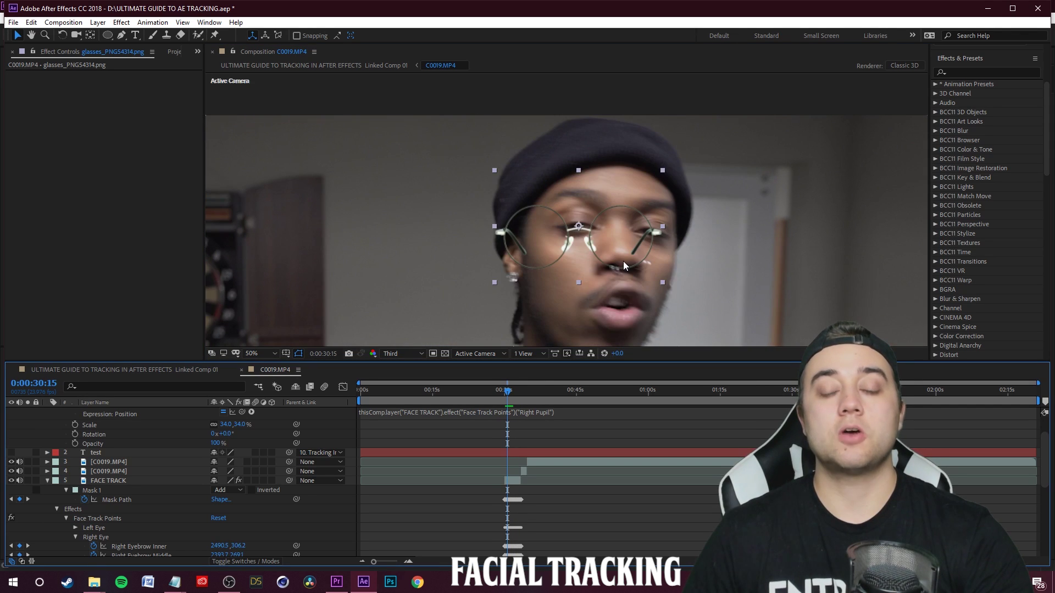
key("Page_Up")
key("Page_Up")
key("Page_Up")
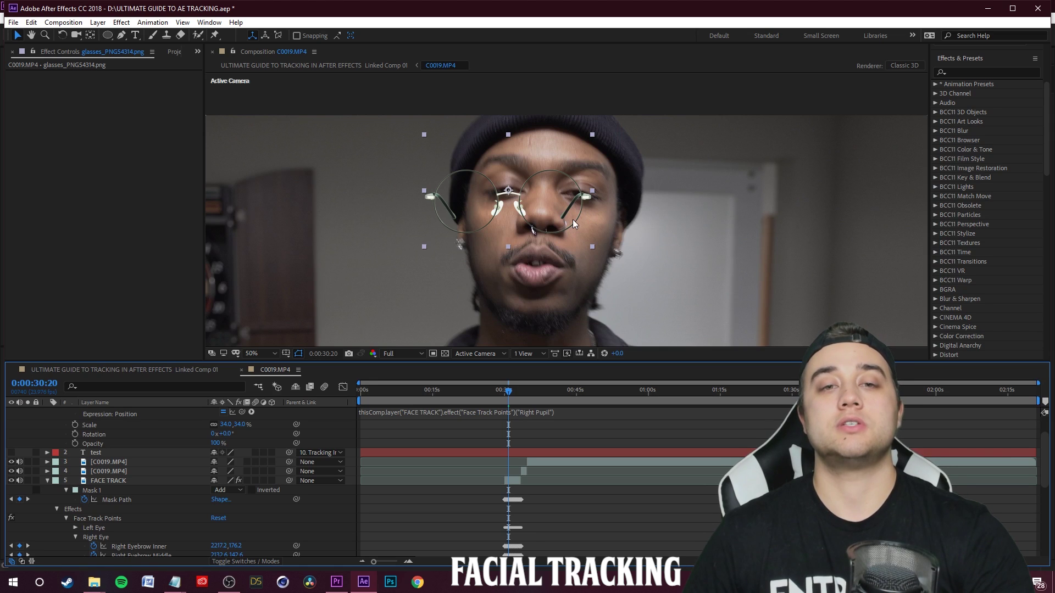
key("ctrl+z")
scroll(277, 425, "up", 2)
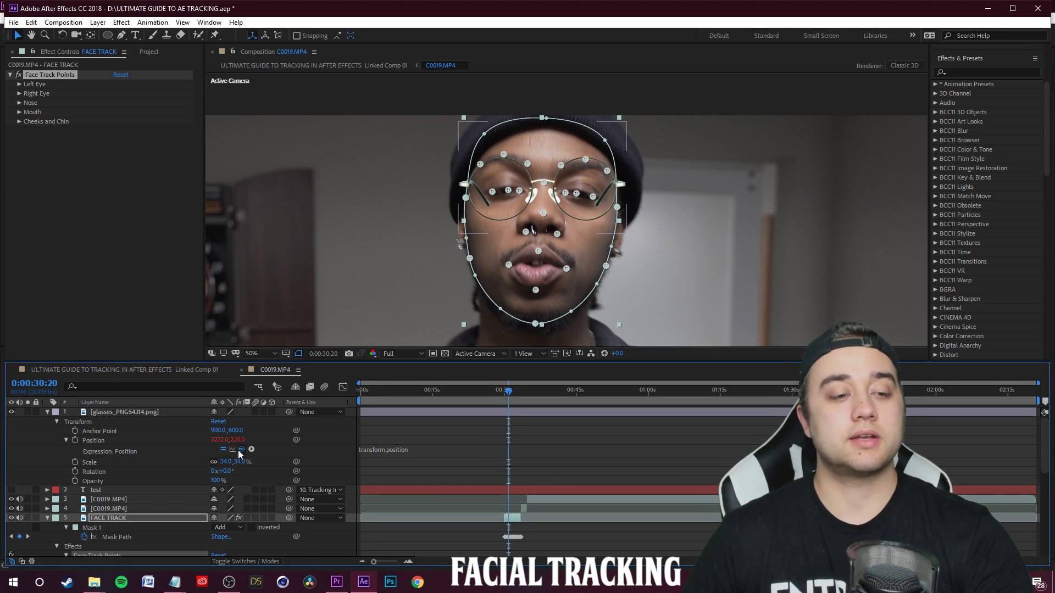
Step: Link the glasses' Position expression to the Nose Bridge point of the FACE TRACK layer's Face Track Points effect
scroll(193, 526, "down", 4)
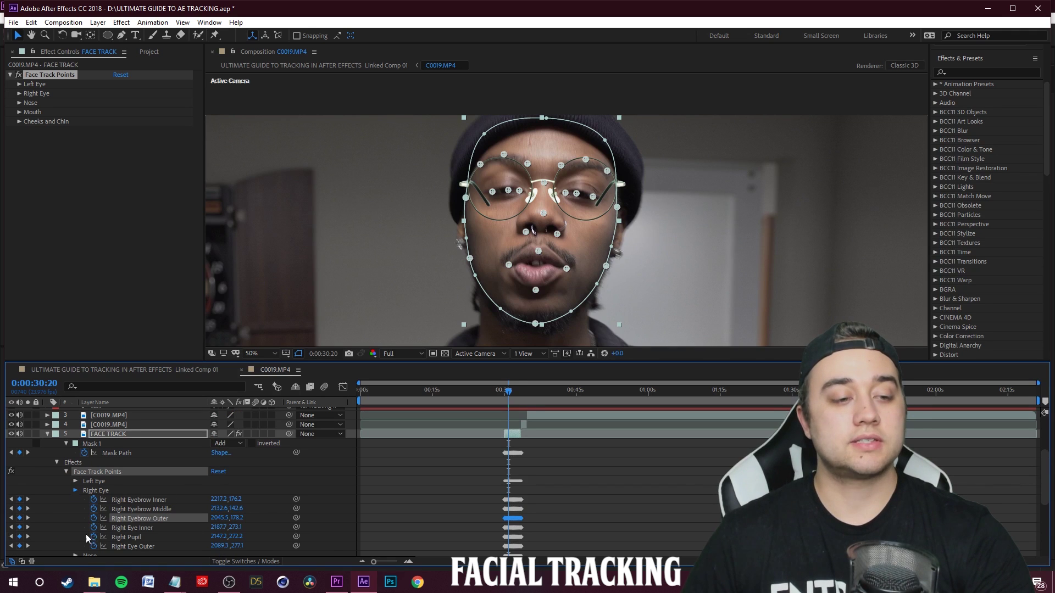
left_click(75, 490)
left_click(76, 499)
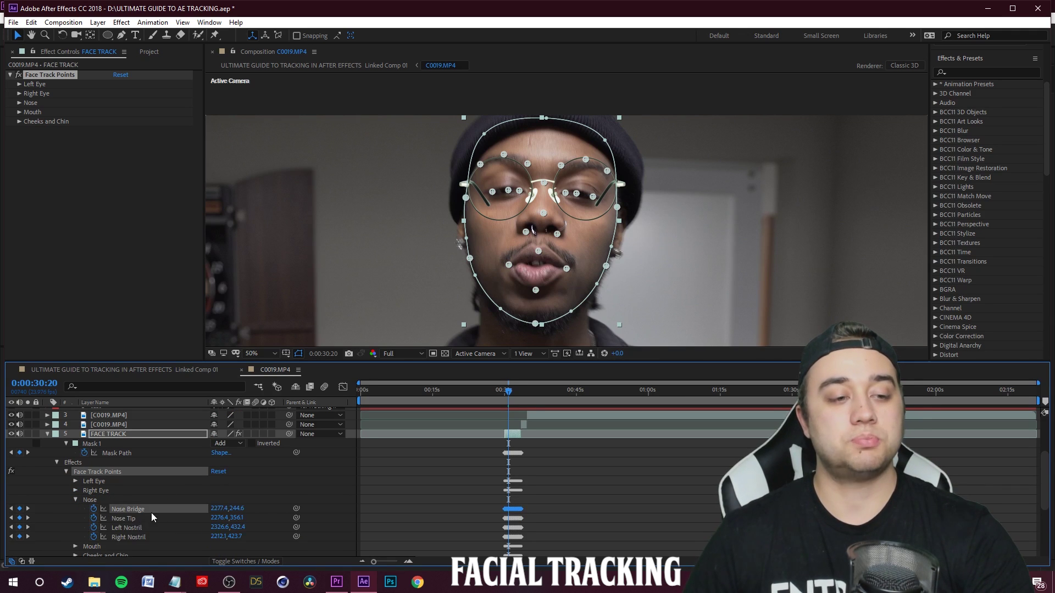
scroll(149, 518, "up", 3)
left_click_drag(242, 422, 132, 554)
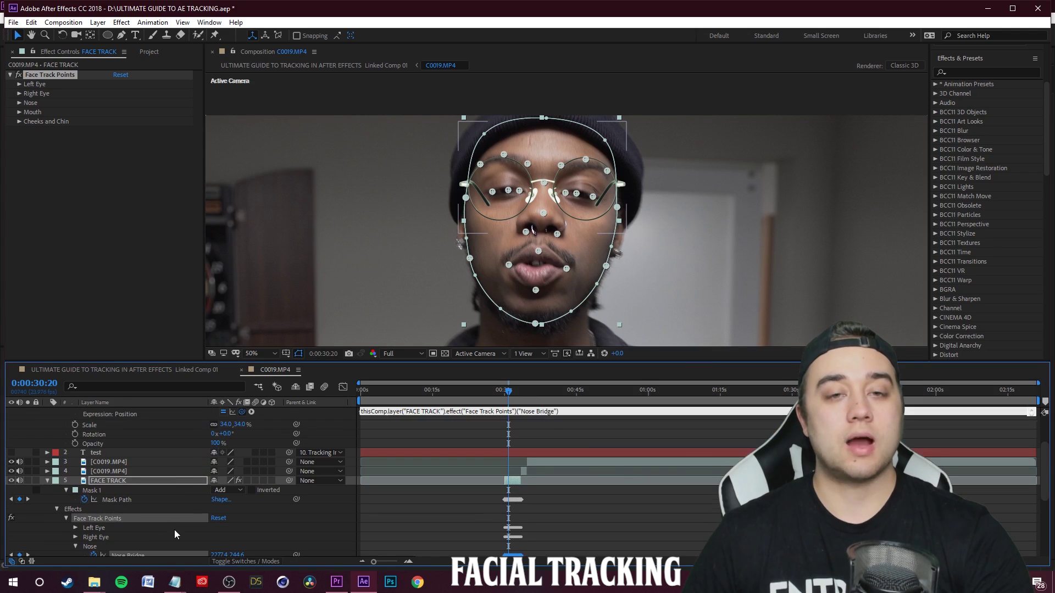
left_click(592, 436)
left_click(553, 223)
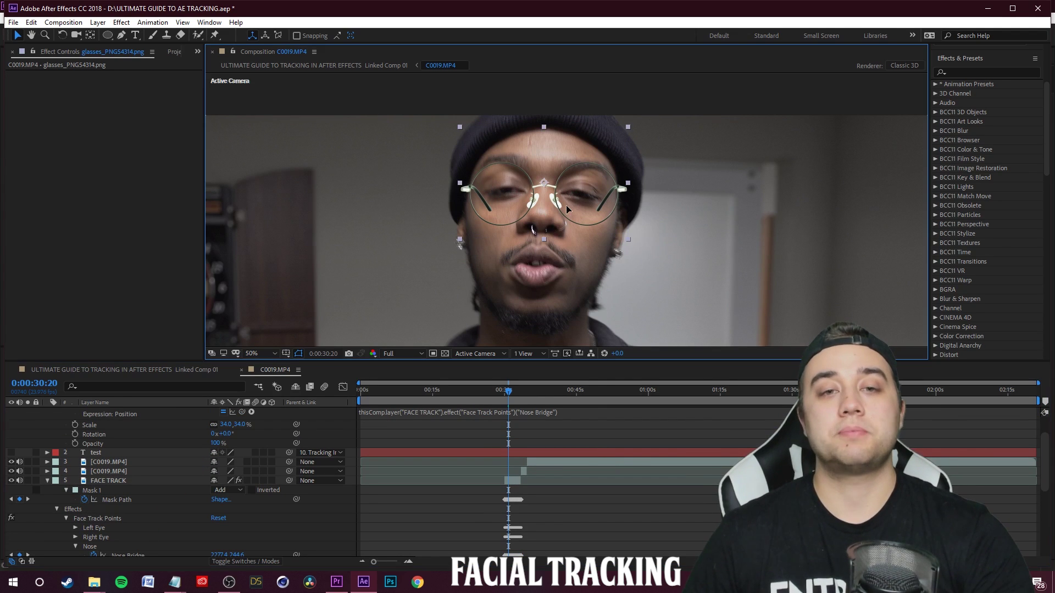
Step: Move to 0:00:31:07 and examine how the glasses line up with the tilted face
left_click_drag(508, 391, 510, 393)
scroll(579, 177, "up", 2)
scroll(579, 164, "down", 3)
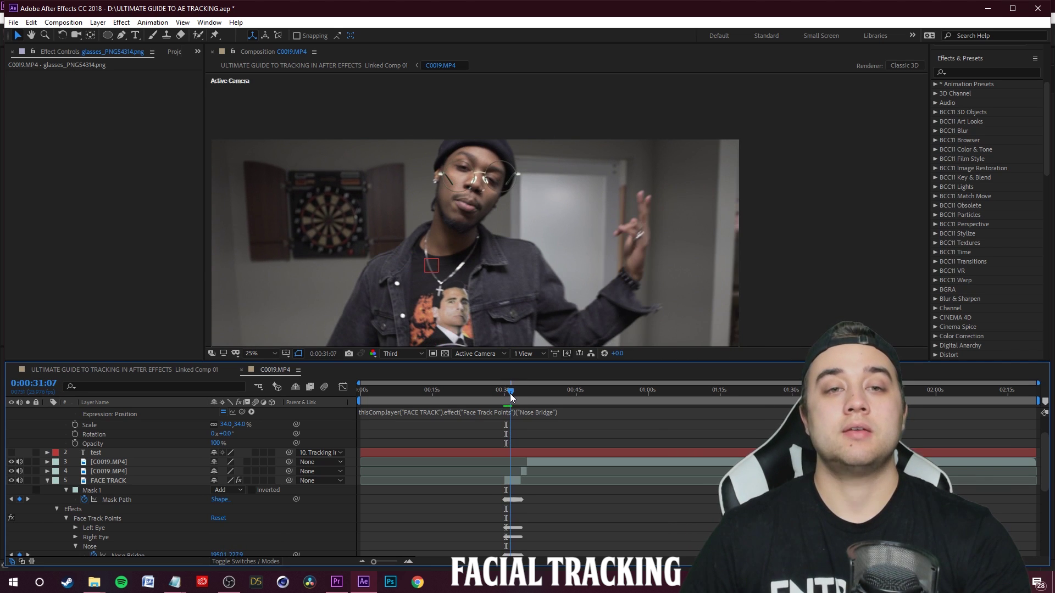
scroll(490, 157, "up", 1)
scroll(444, 223, "up", 1)
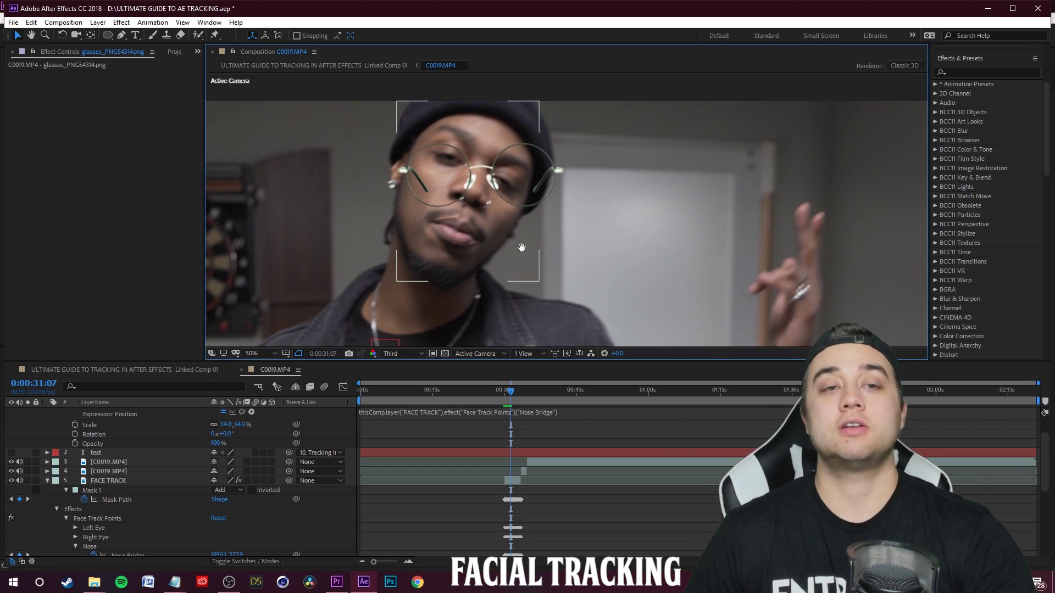
scroll(154, 487, "up", 2)
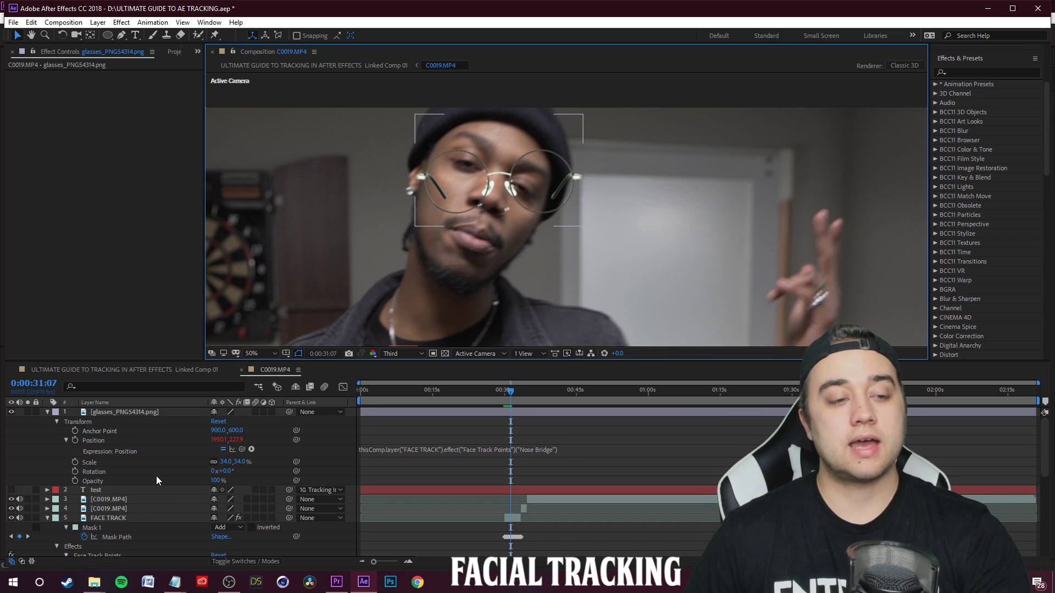
Step: Keyframe the glasses' Rotation at 0:00:30:23 and set it to 6.5° at 0:00:31:02 to match the head tilt
left_click(508, 390)
left_click(74, 472)
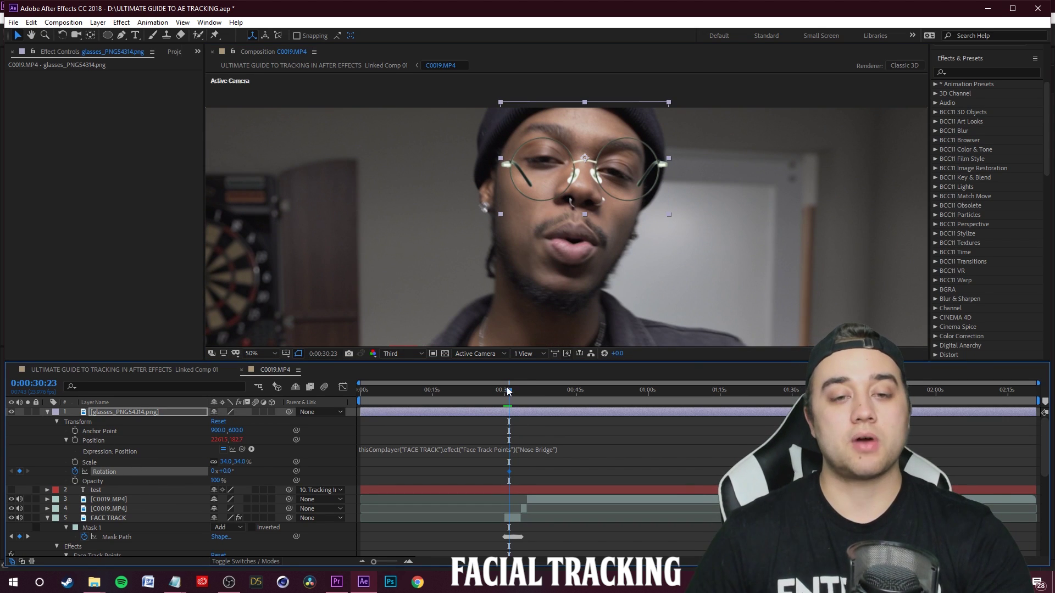
left_click_drag(508, 390, 510, 394)
left_click_drag(242, 475, 509, 394)
left_click(686, 449)
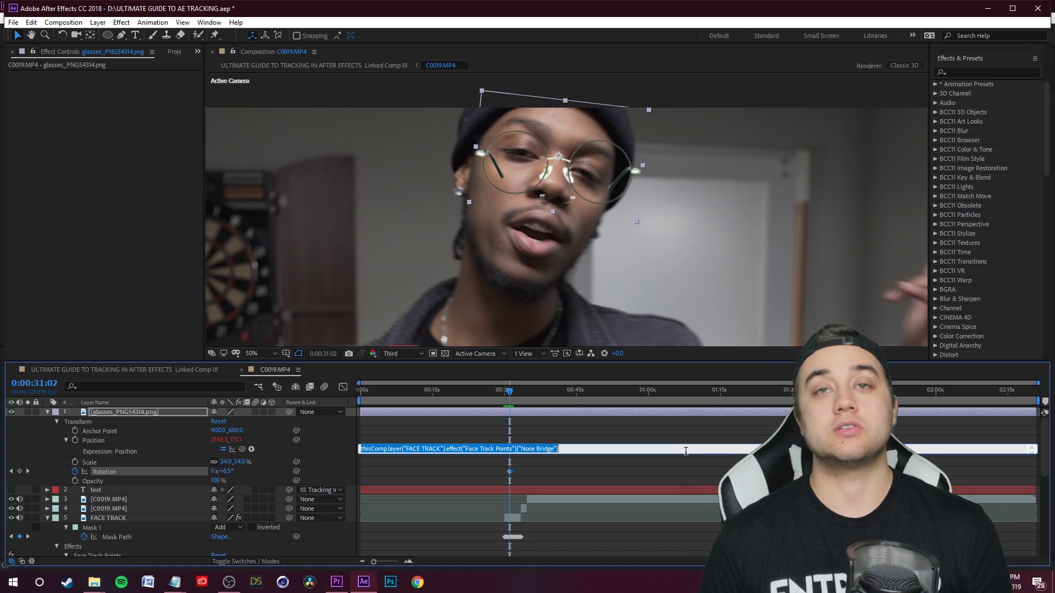
scroll(614, 201, "down", 4)
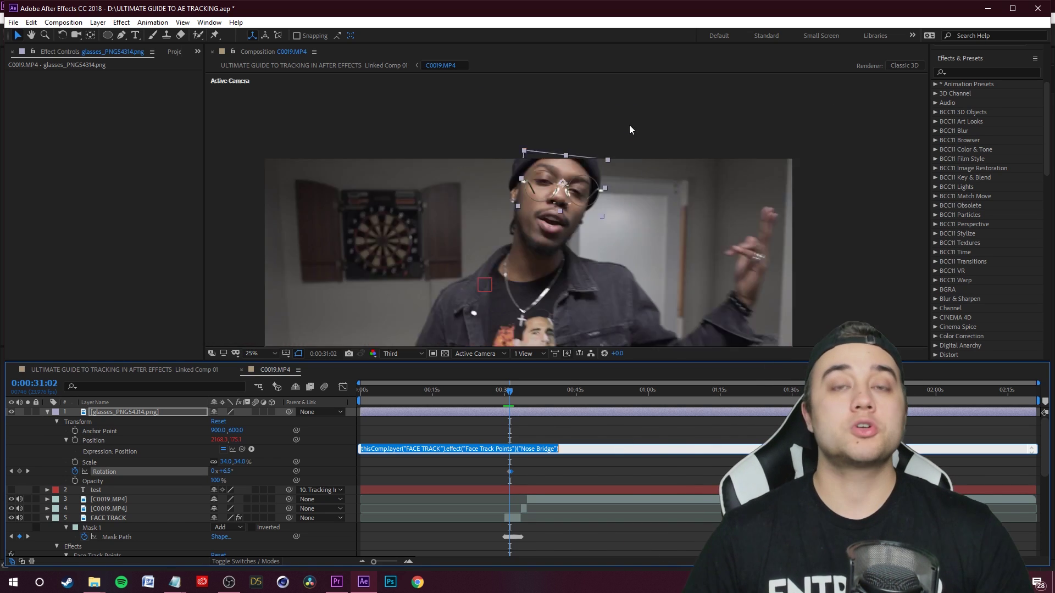
scroll(585, 215, "up", 2)
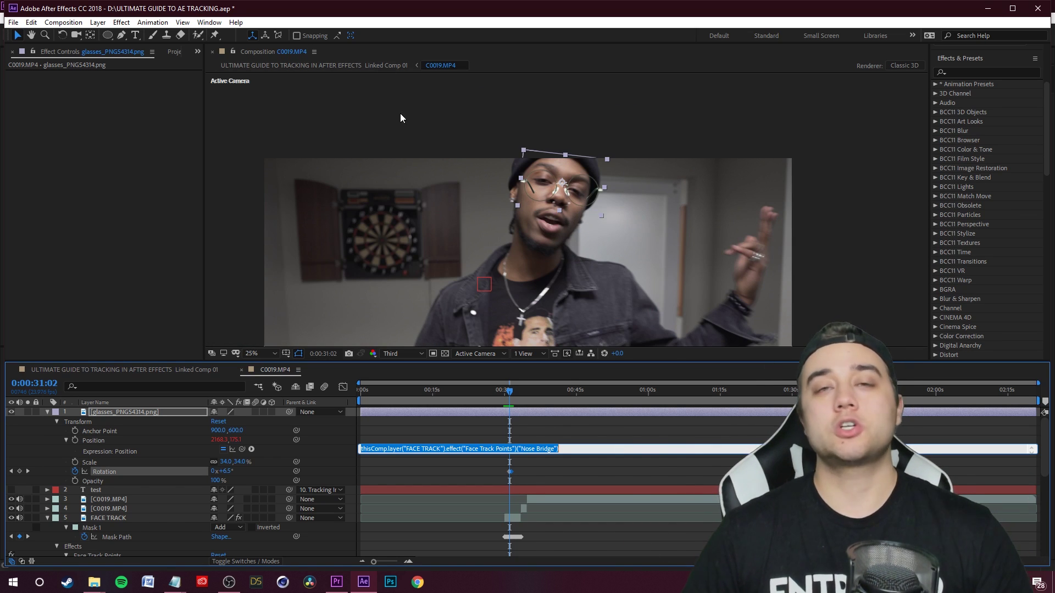